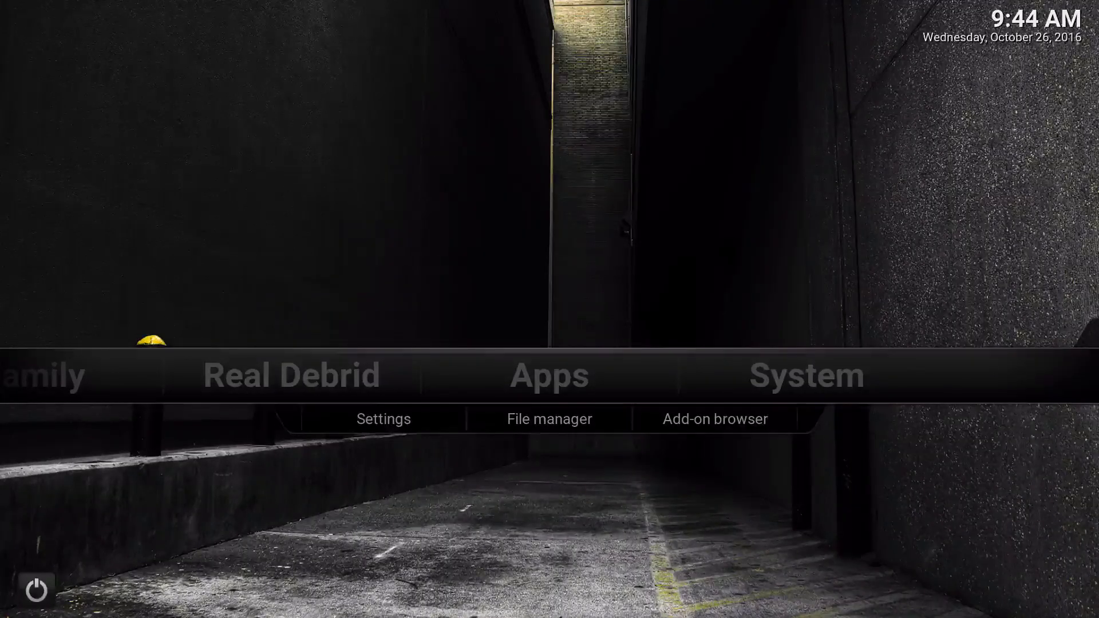
# Step: Go to Settings > Add-ons > Install from repository and open the Kodi Add-on repository
pyautogui.press('Down')
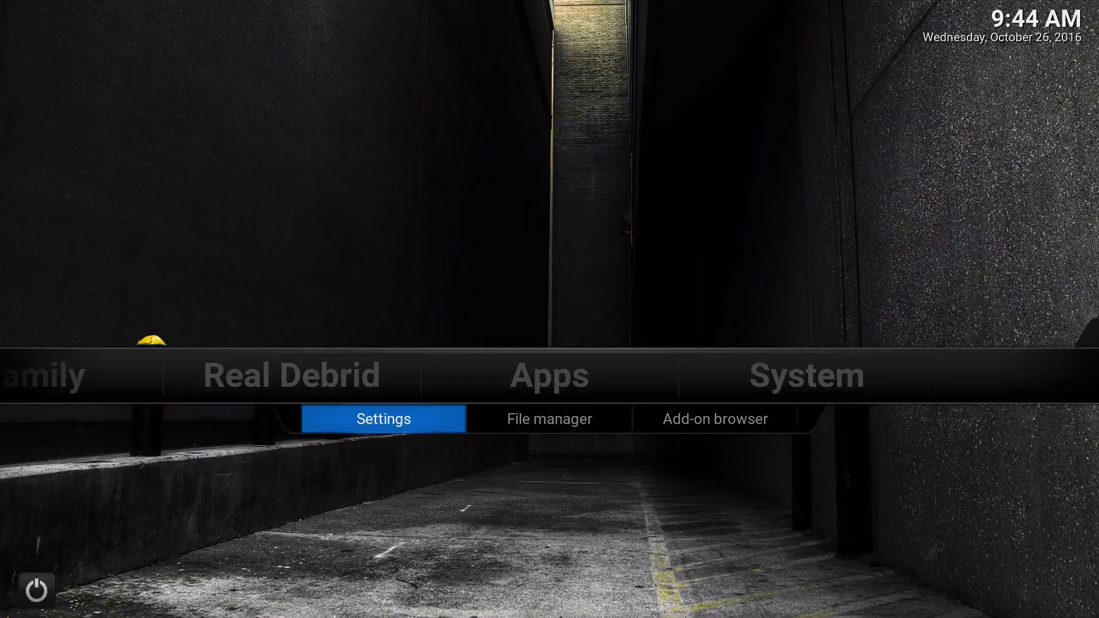
pyautogui.press('Return')
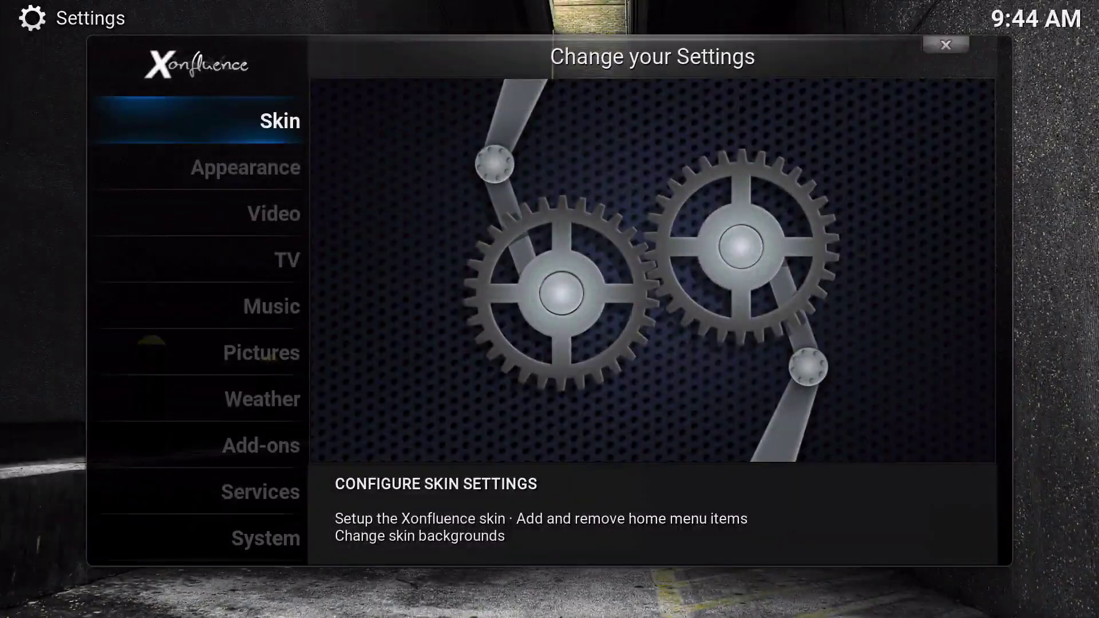
pyautogui.press('Up')
pyautogui.press('Up')
pyautogui.press('Up')
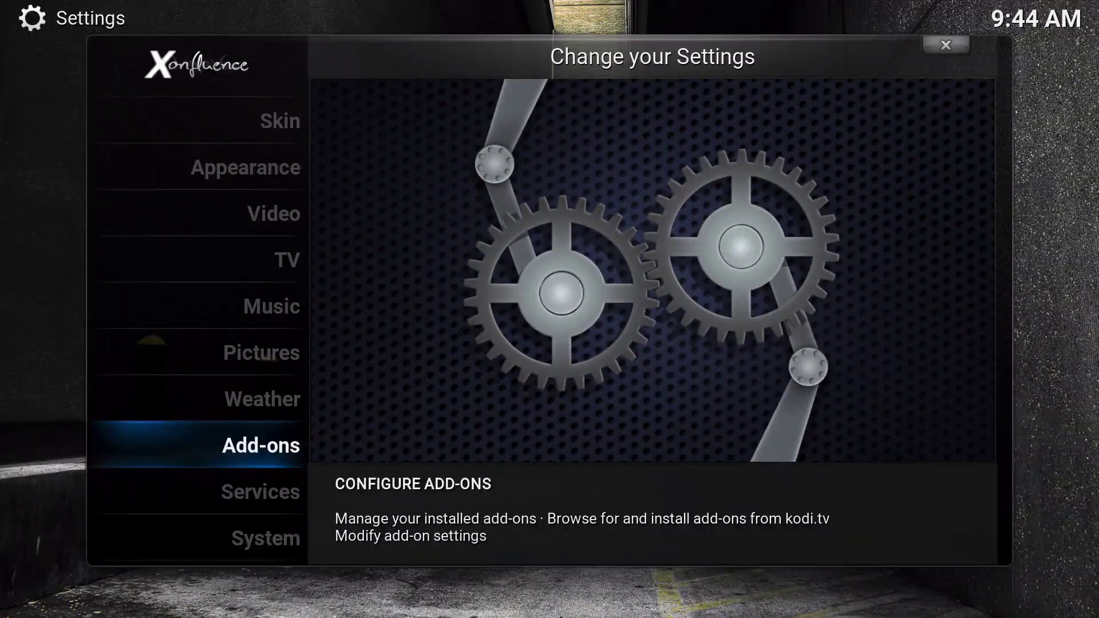
pyautogui.press('Return')
pyautogui.press('Up')
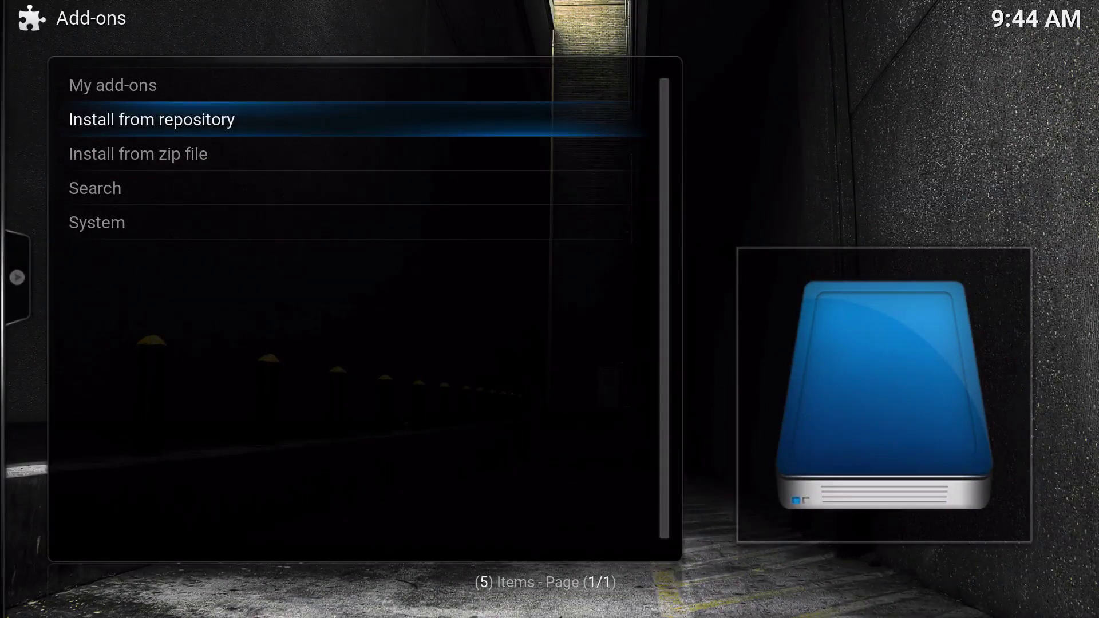
pyautogui.press('Return')
pyautogui.press('Up')
pyautogui.press('Down')
pyautogui.press('Down')
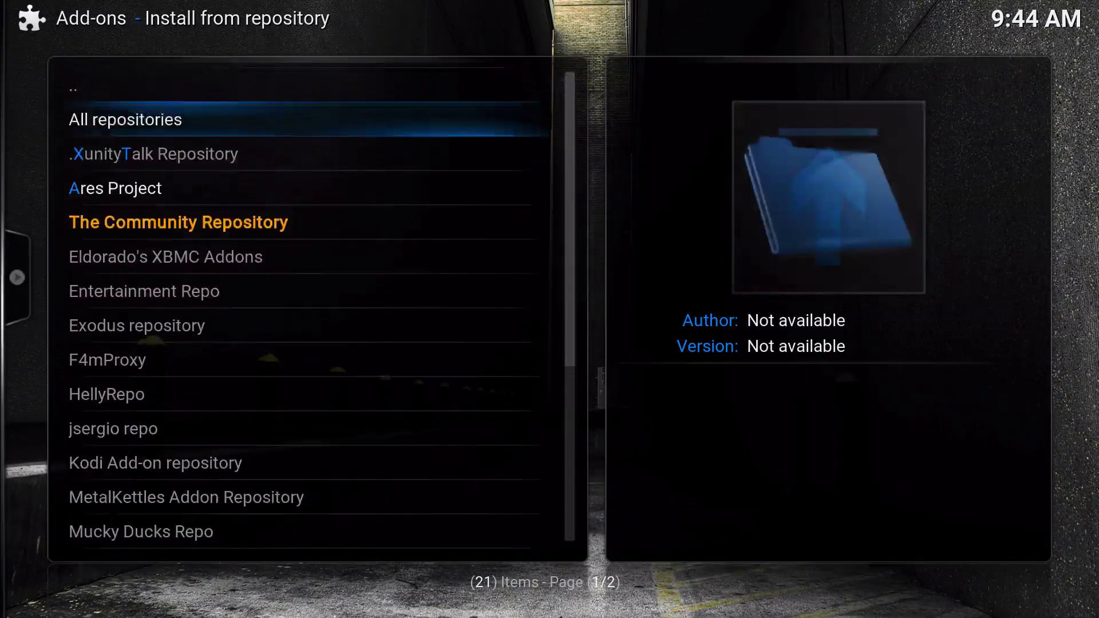
pyautogui.press('Down')
pyautogui.press('Down')
pyautogui.press('Down')
pyautogui.press('Down')
pyautogui.press('Down')
pyautogui.press('Down')
pyautogui.press('Down')
pyautogui.press('Down')
pyautogui.press('Down')
pyautogui.press('Down')
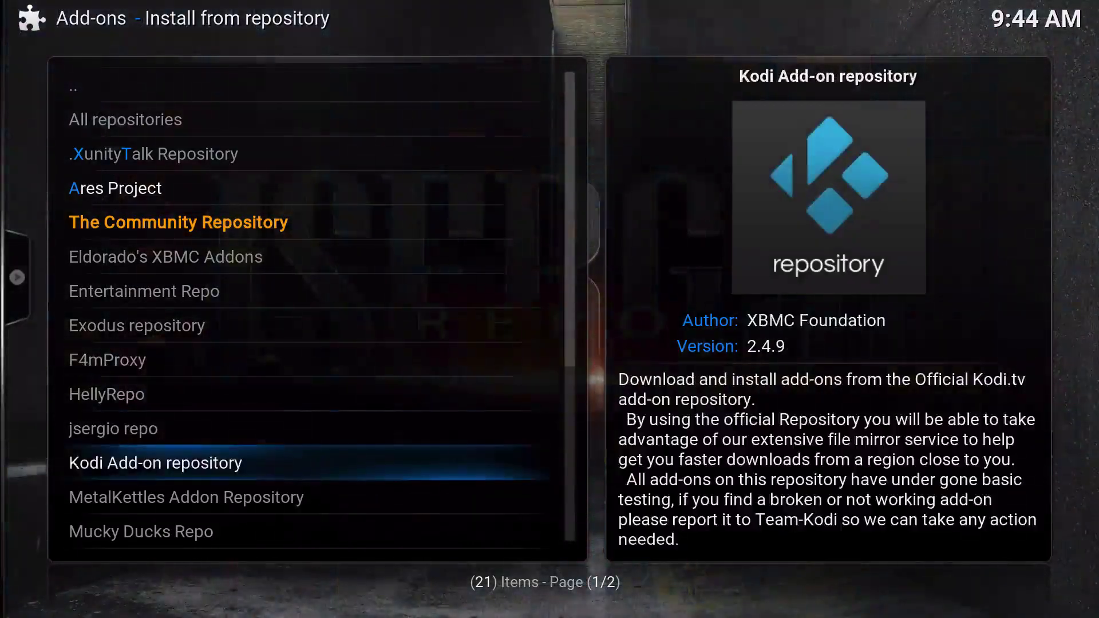
pyautogui.press('Return')
# Step: Open Video add-ons and highlight Super Favourites to show its details (version 1.0.43)
pyautogui.press('Up')
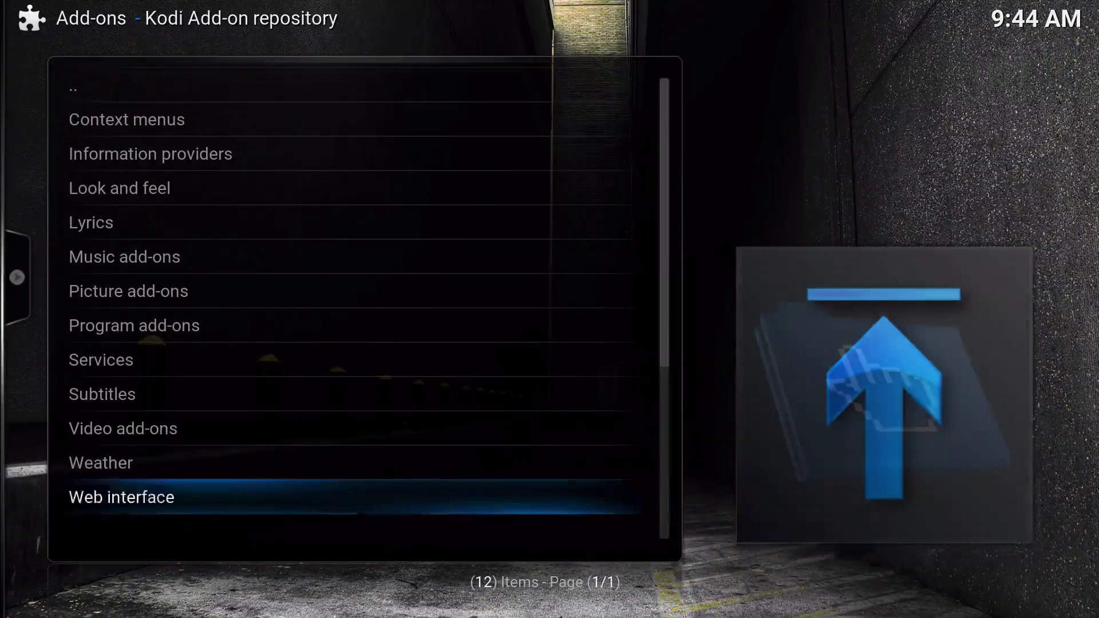
pyautogui.press('Up')
pyautogui.press('Up')
pyautogui.press('Return')
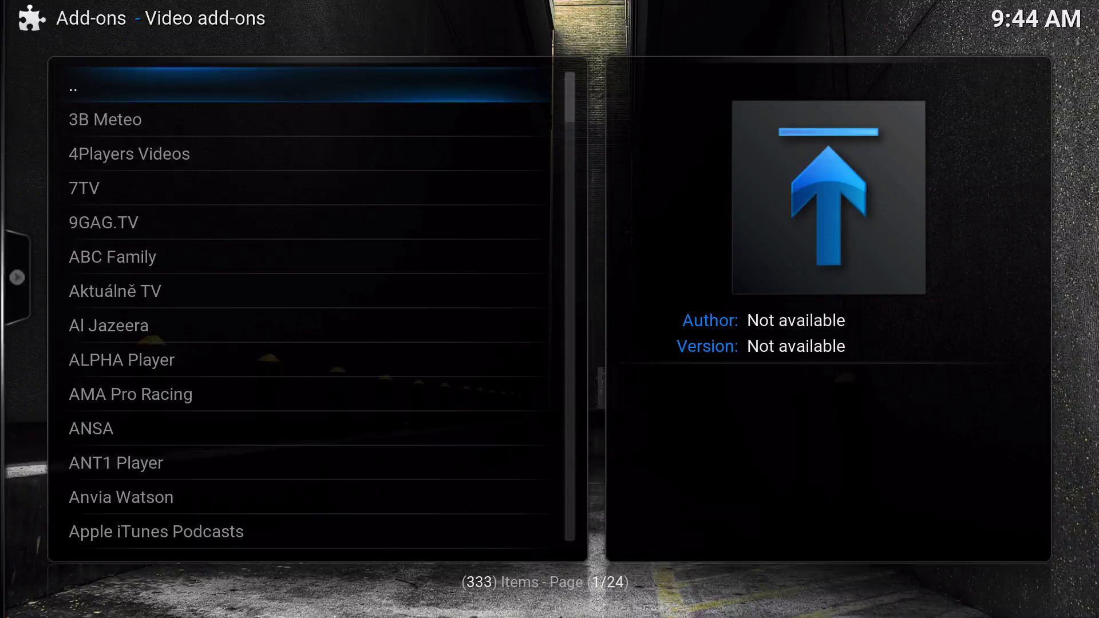
pyautogui.press('Down')
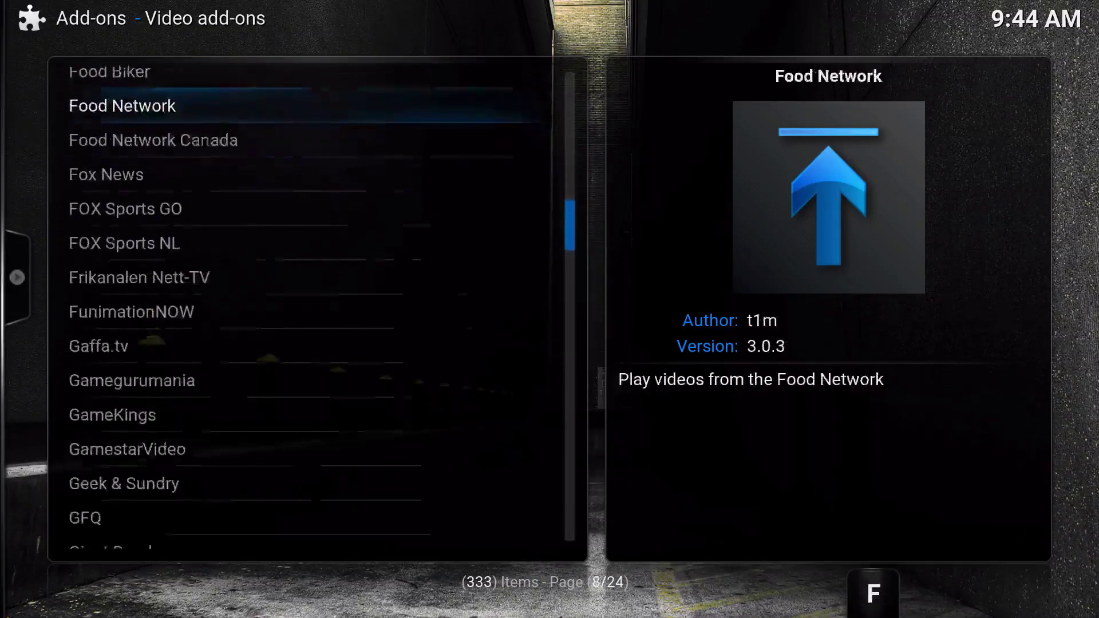
pyautogui.press('Down')
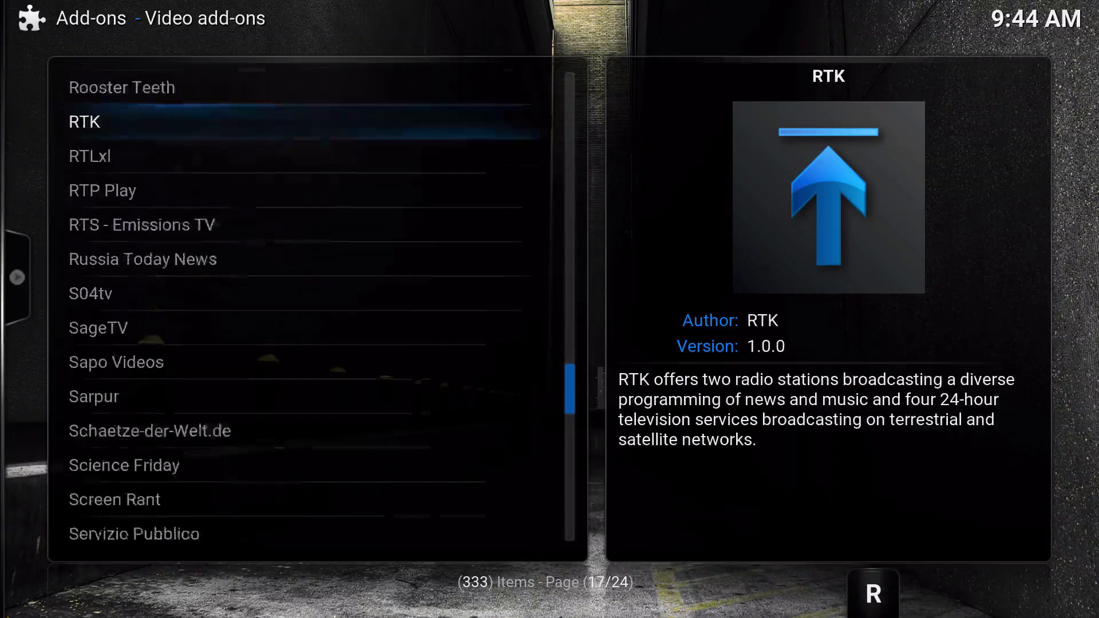
pyautogui.press('Down')
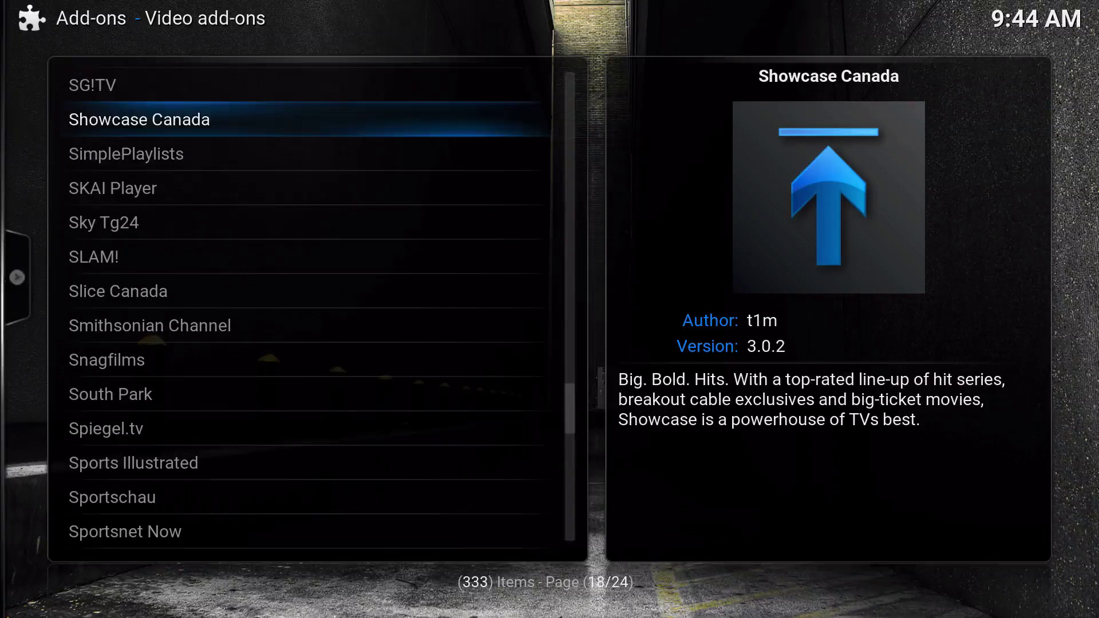
pyautogui.press('Down')
pyautogui.press('Up')
pyautogui.press('Up')
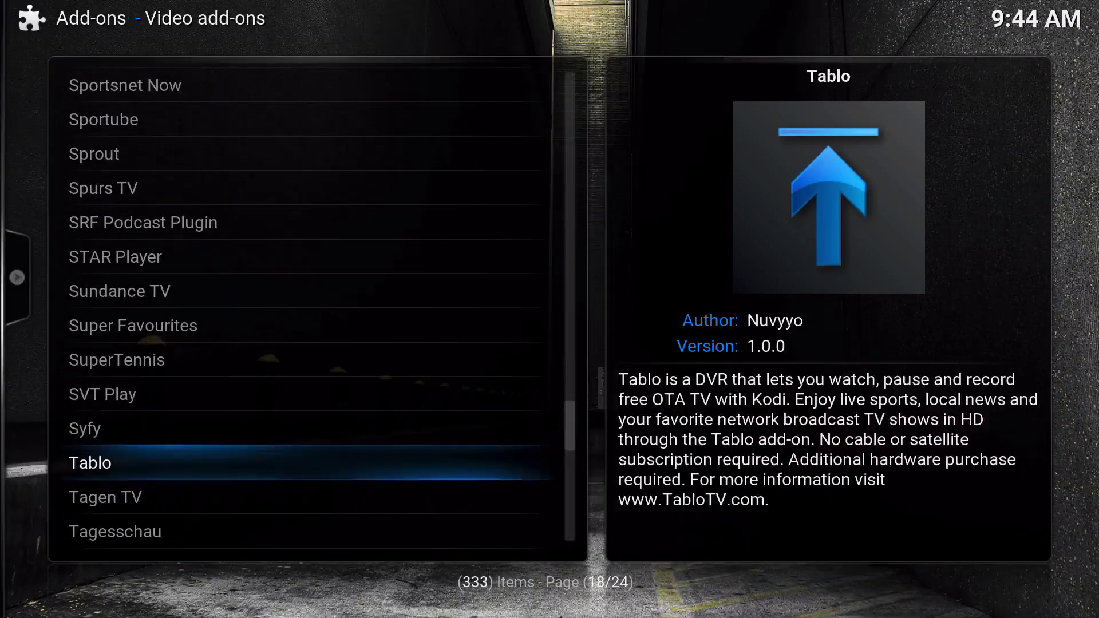
pyautogui.press('Up')
pyautogui.press('Up')
pyautogui.press('Up')
pyautogui.press('Up')
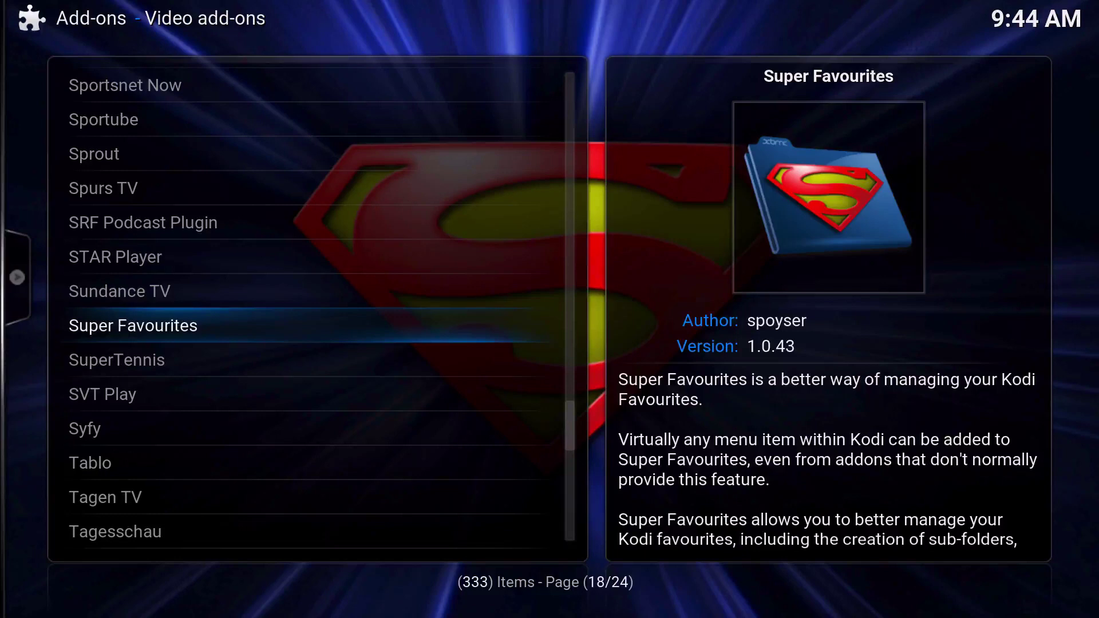
# Step: Install Super Favourites from its add-on info screen, then return to the home screen
pyautogui.press('Return')
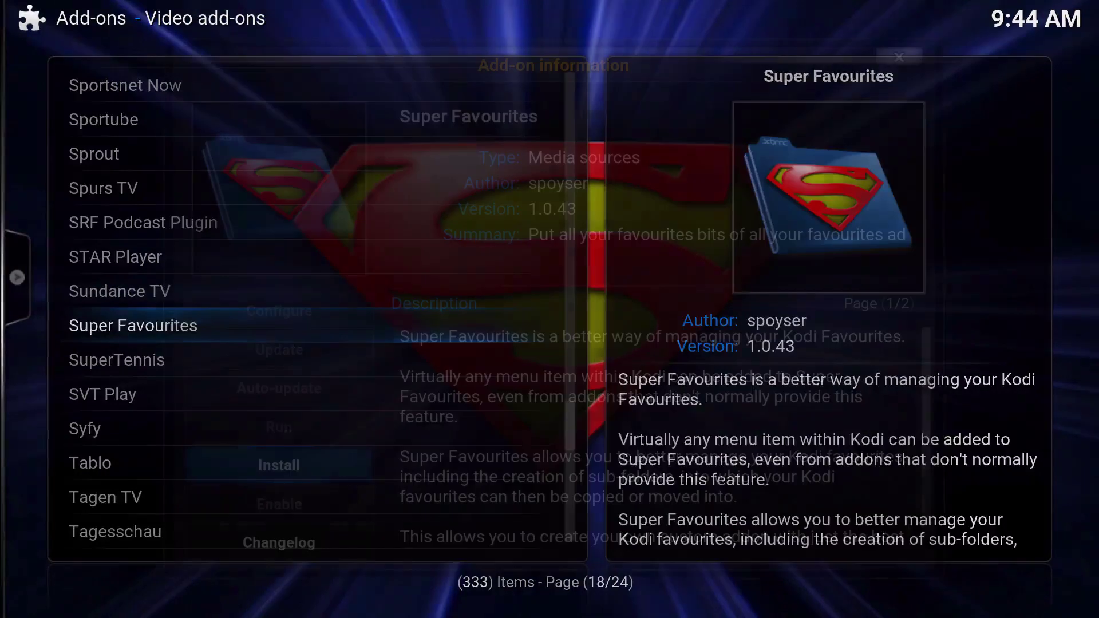
pyautogui.press('Return')
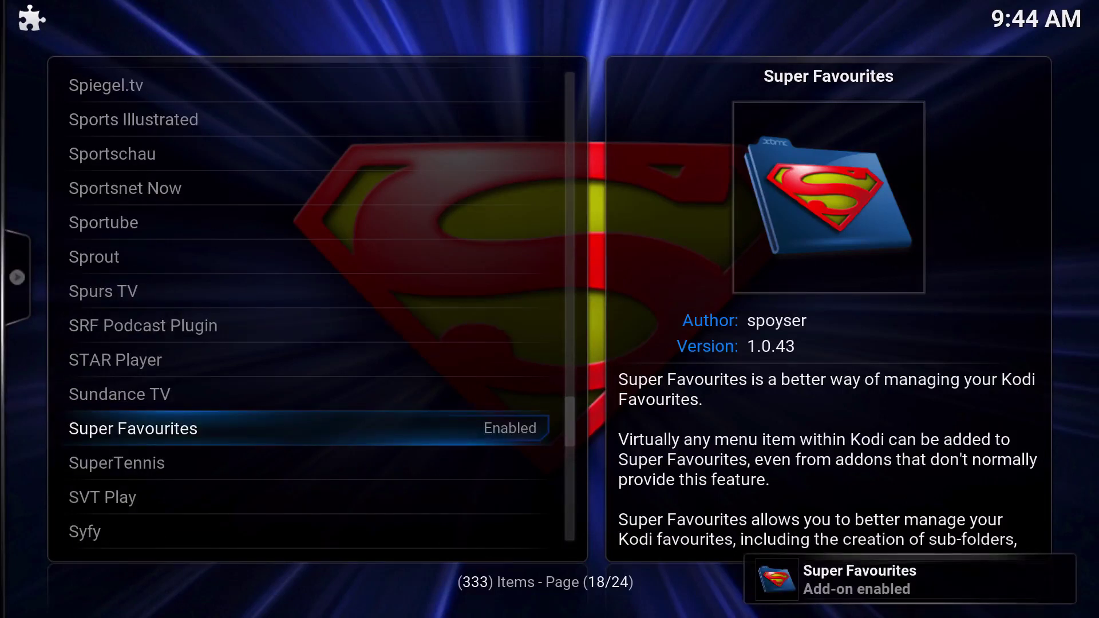
pyautogui.press('Escape')
pyautogui.press('Escape')
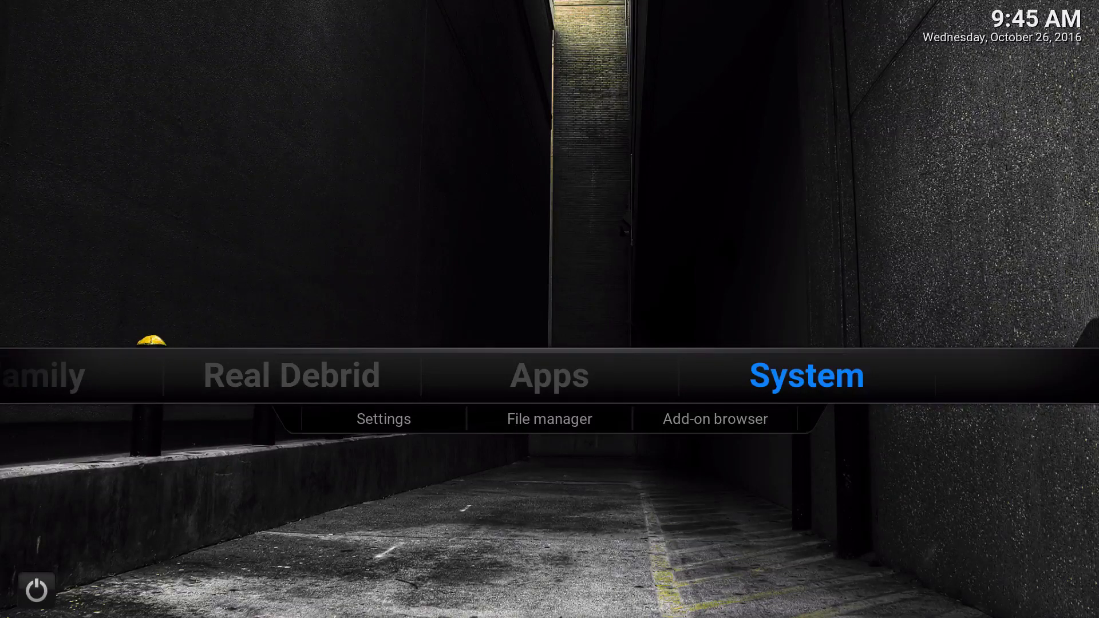
# Step: Launch Super Favourites from Apps > Programs and dismiss its changelog window
pyautogui.press('Down')
pyautogui.press('Up')
pyautogui.press('Left')
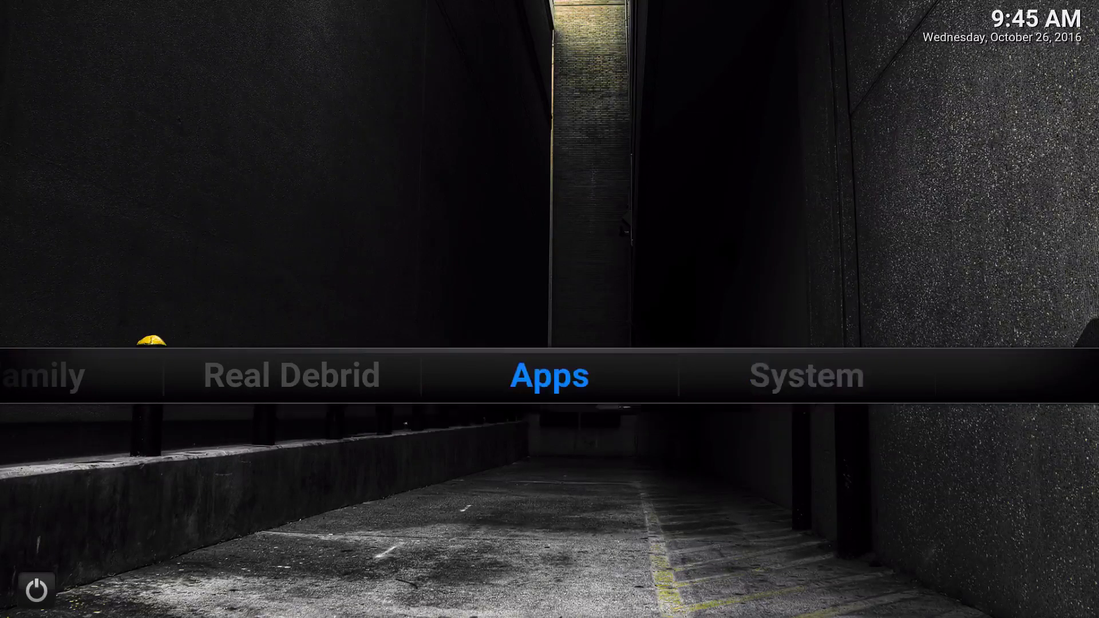
pyautogui.press('Down')
pyautogui.press('Right')
pyautogui.press('Right')
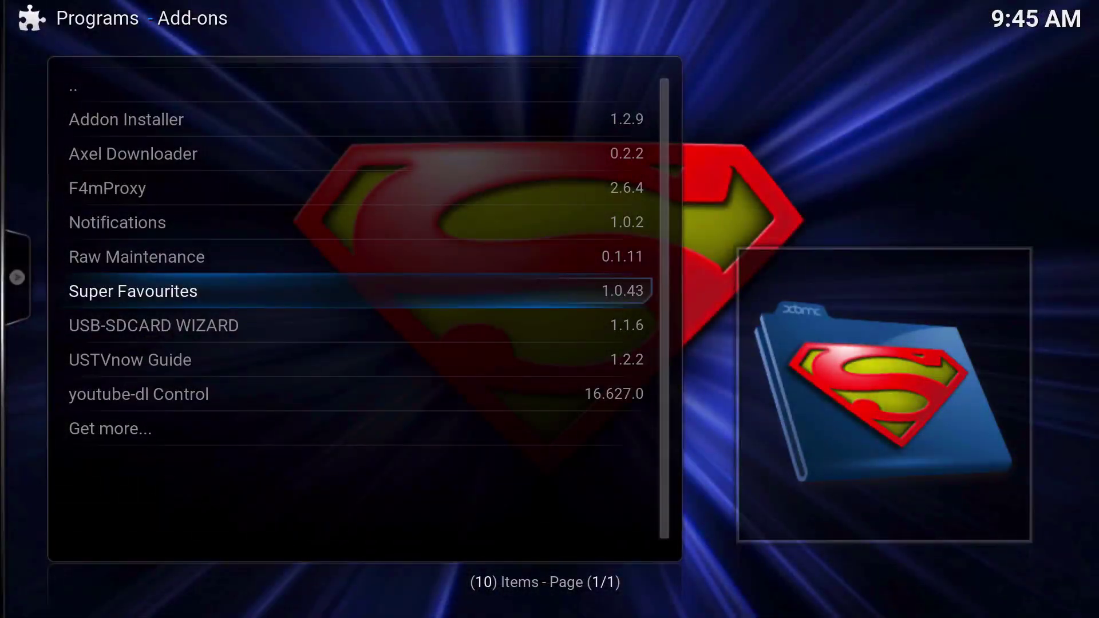
pyautogui.press('Return')
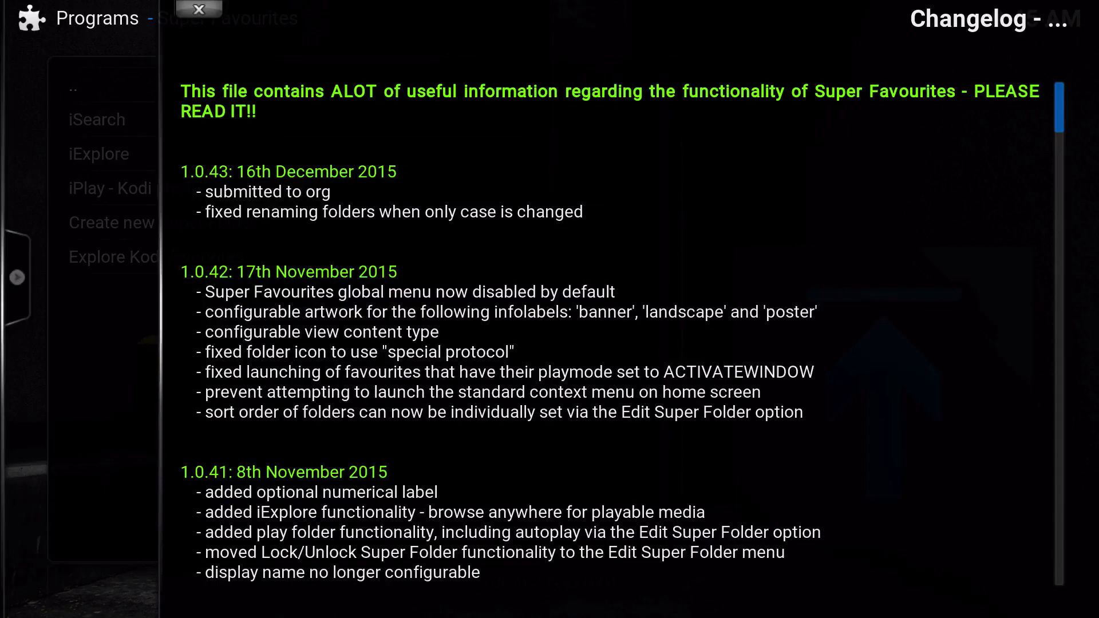
pyautogui.press('Escape')
pyautogui.press('Down')
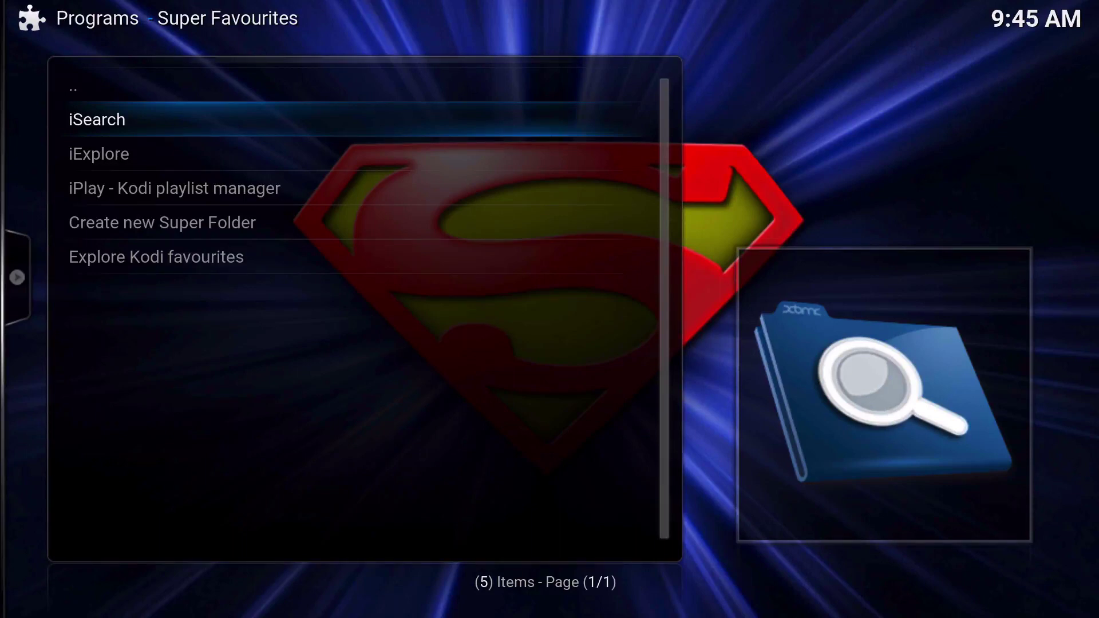
# Step: Open the Super Favourite settings from the list's context menu
pyautogui.press('Down')
pyautogui.press('Up')
pyautogui.press('Down')
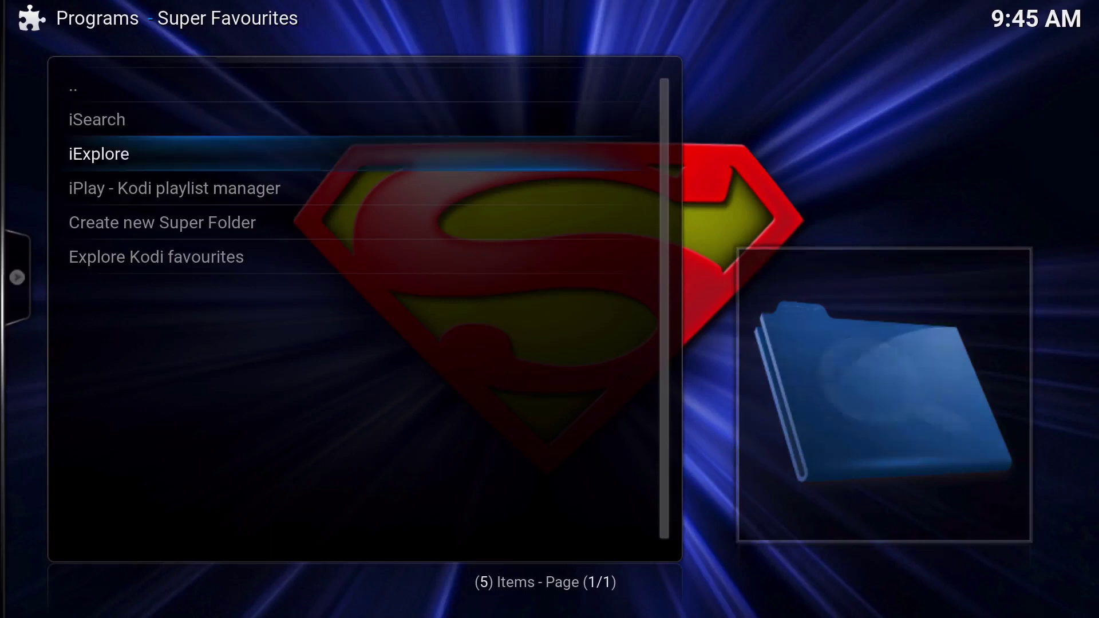
pyautogui.press('Down')
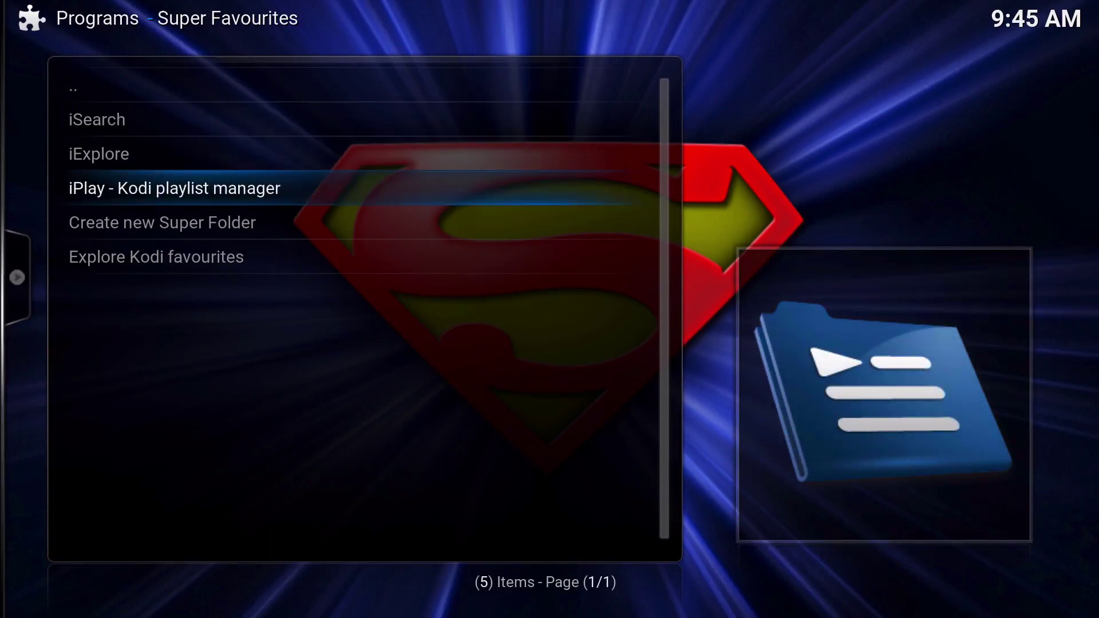
pyautogui.press('Down')
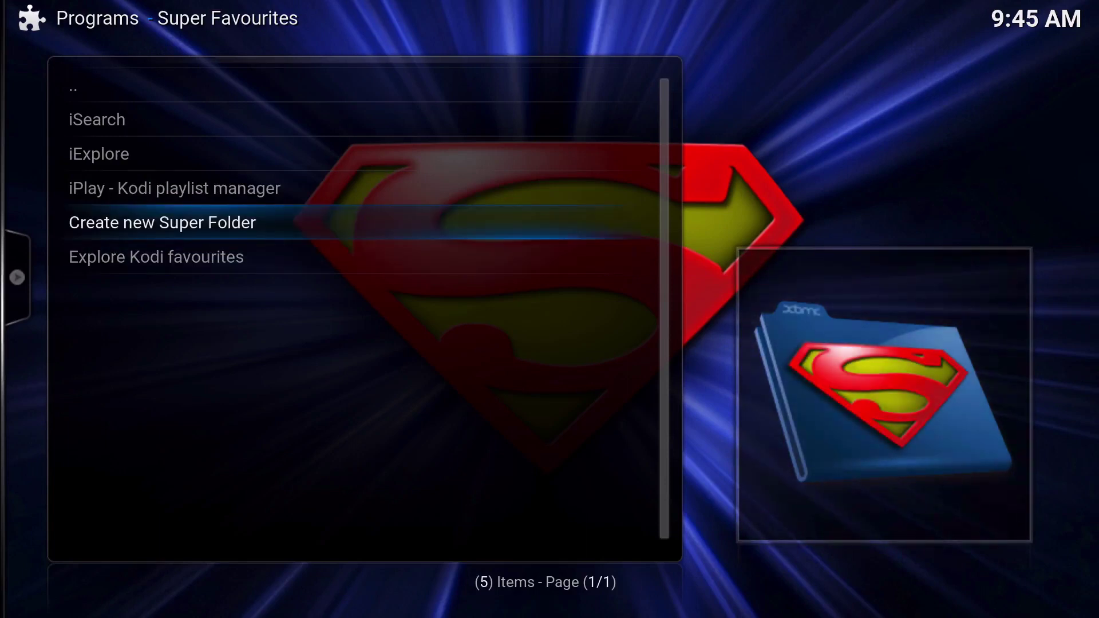
pyautogui.press('c')
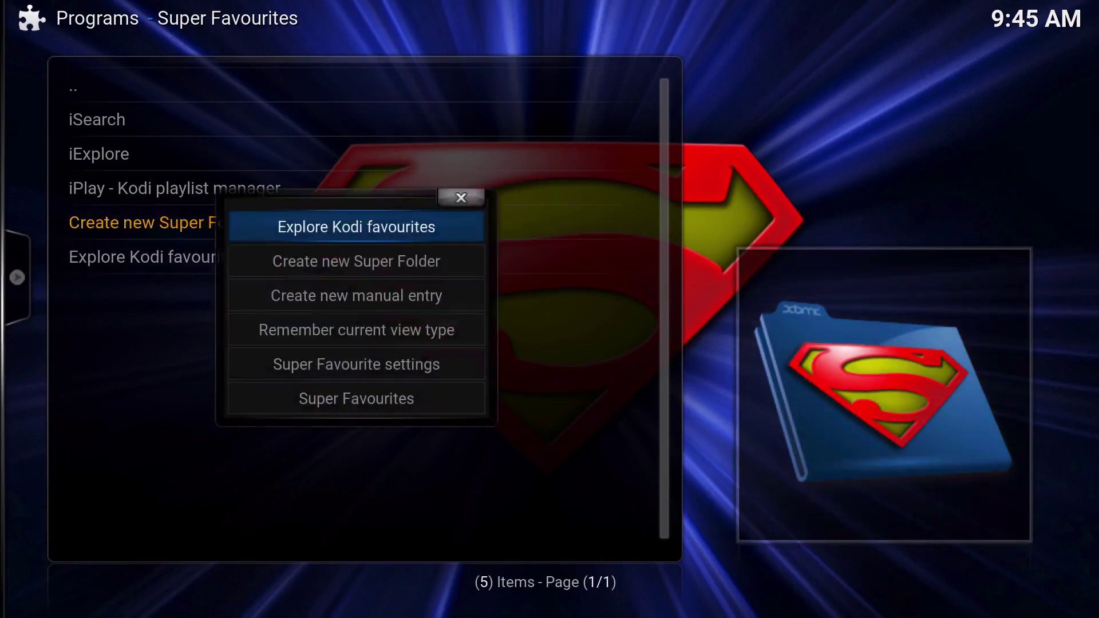
pyautogui.press('Down')
pyautogui.press('Down')
pyautogui.press('Down')
pyautogui.press('Down')
pyautogui.press('Down')
pyautogui.press('Up')
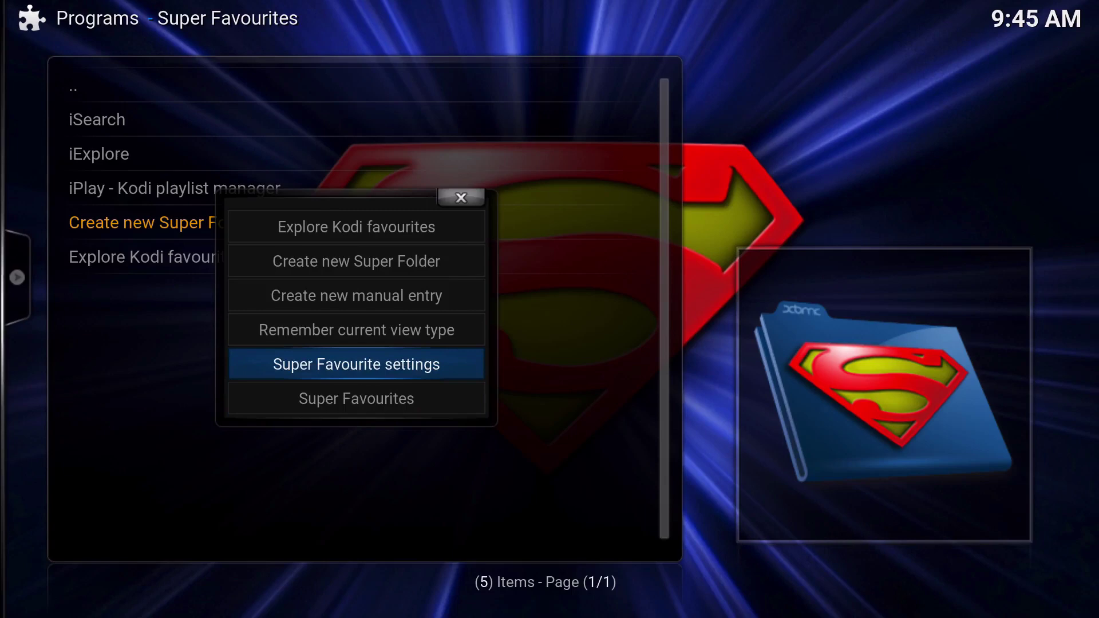
pyautogui.press('Return')
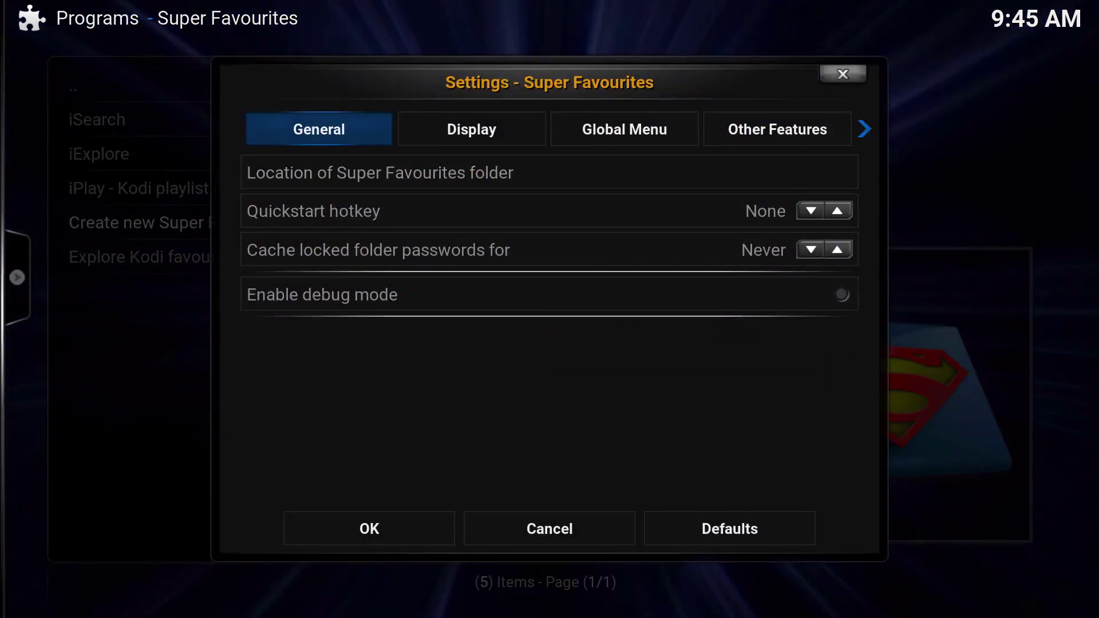
# Step: Browse the settings tabs and settle on the Global Menu's 'Enable global Super Favourites menu' option
pyautogui.press('Right')
pyautogui.press('Right')
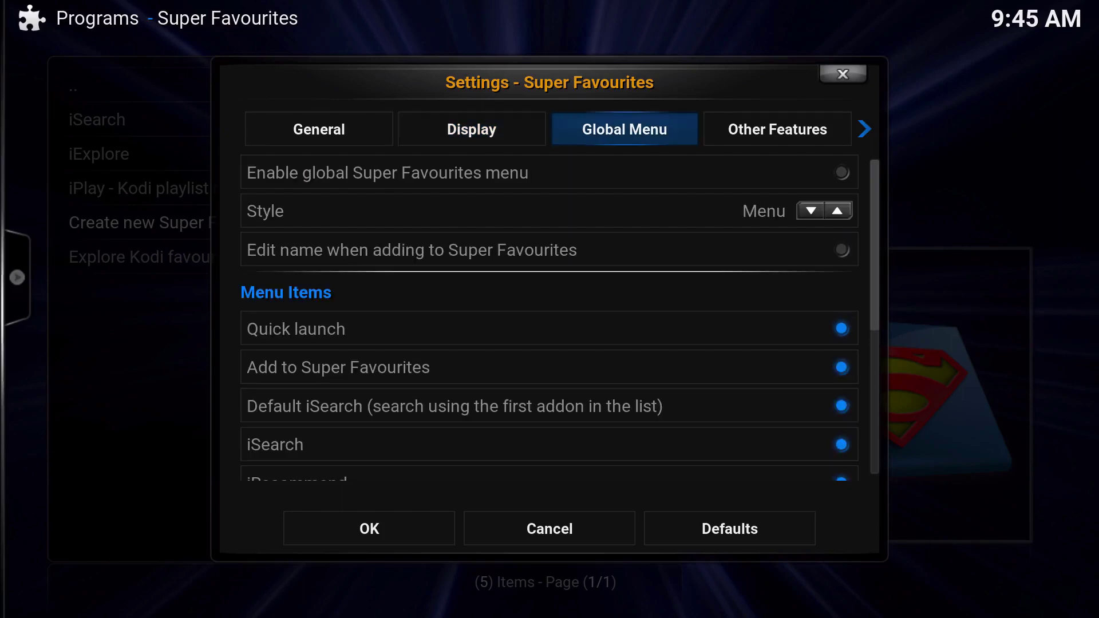
pyautogui.press('Right')
pyautogui.press('Right')
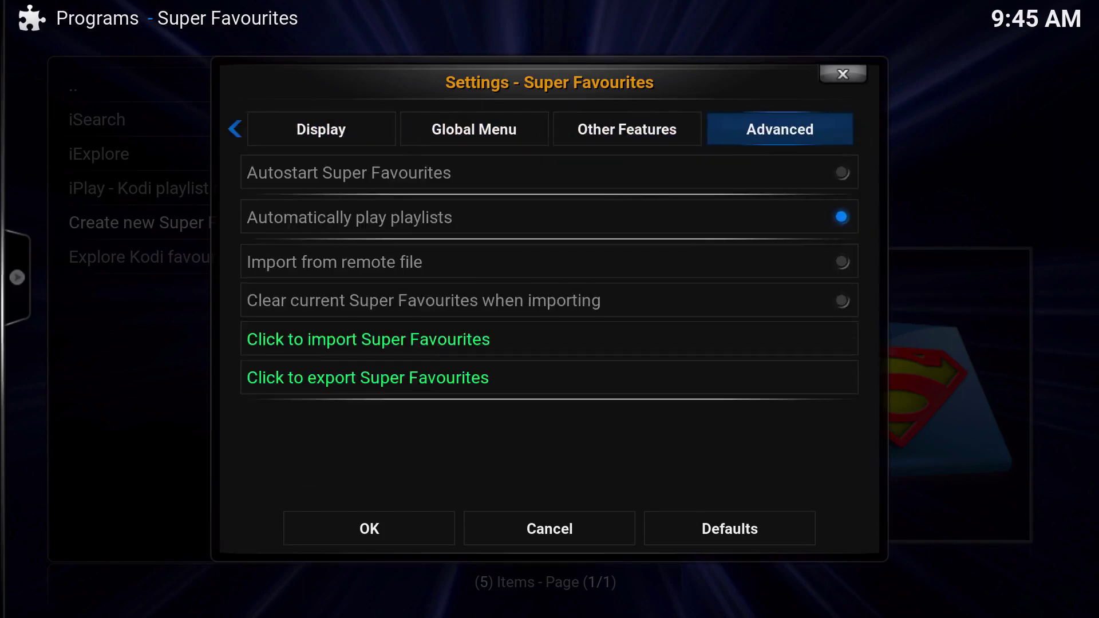
pyautogui.press('Right')
pyautogui.press('Right')
pyautogui.press('Right')
pyautogui.press('Right')
pyautogui.press('Left')
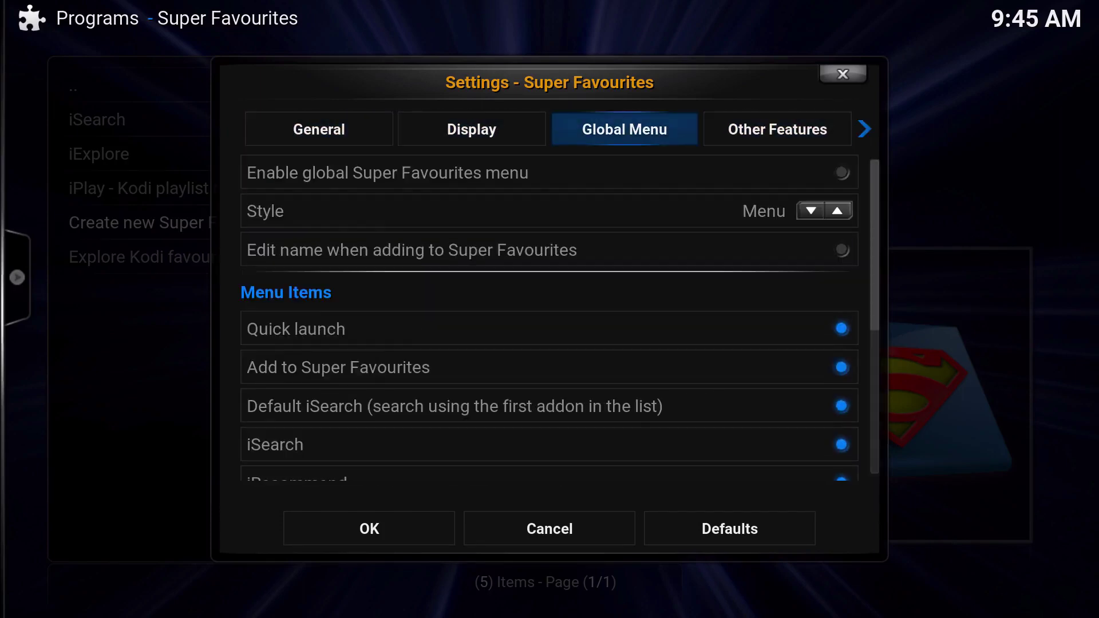
pyautogui.press('Right')
pyautogui.press('Left')
pyautogui.press('Down')
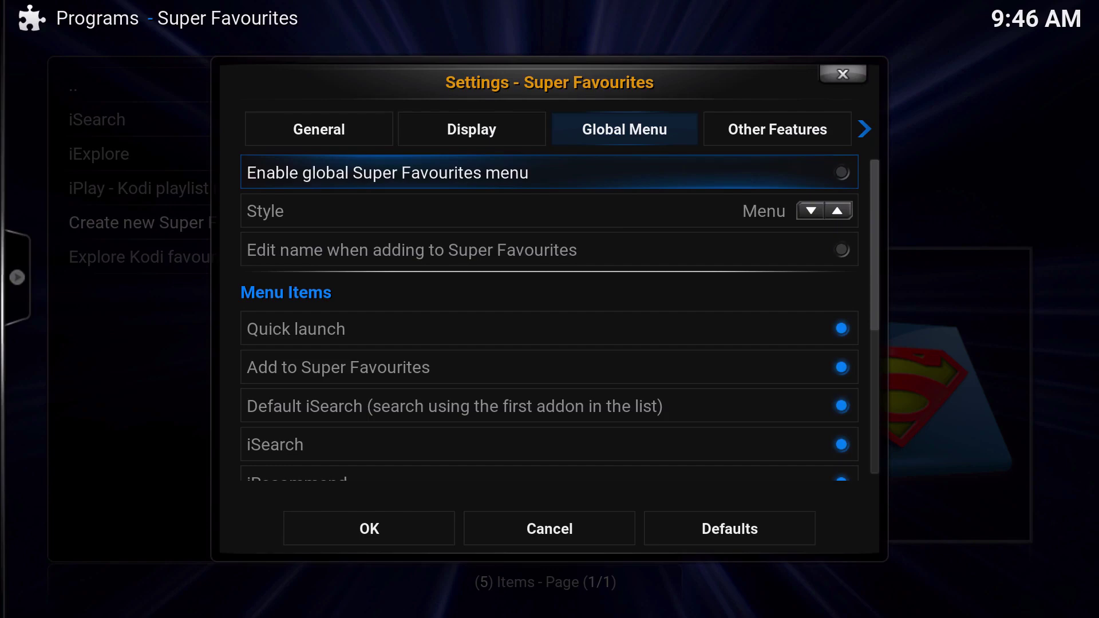
# Step: Return home and open the Phoenix add-on from Apps > Add-ons
pyautogui.press('Escape')
pyautogui.press('BackSpace')
pyautogui.press('BackSpace')
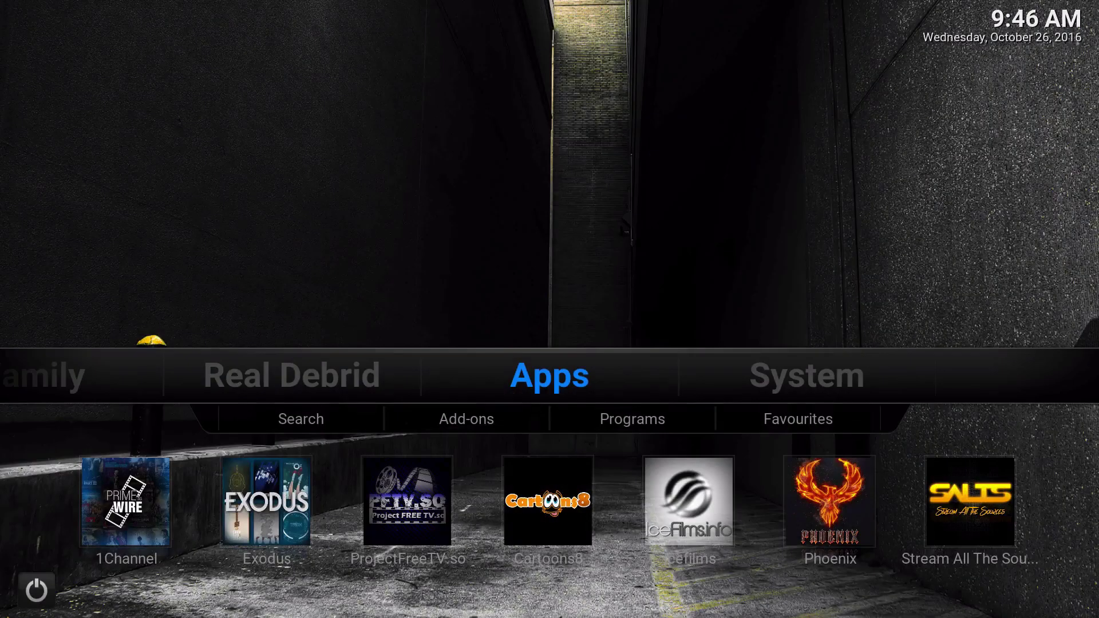
pyautogui.press('Left')
pyautogui.press('Left')
pyautogui.press('Left')
pyautogui.press('Right')
pyautogui.press('Right')
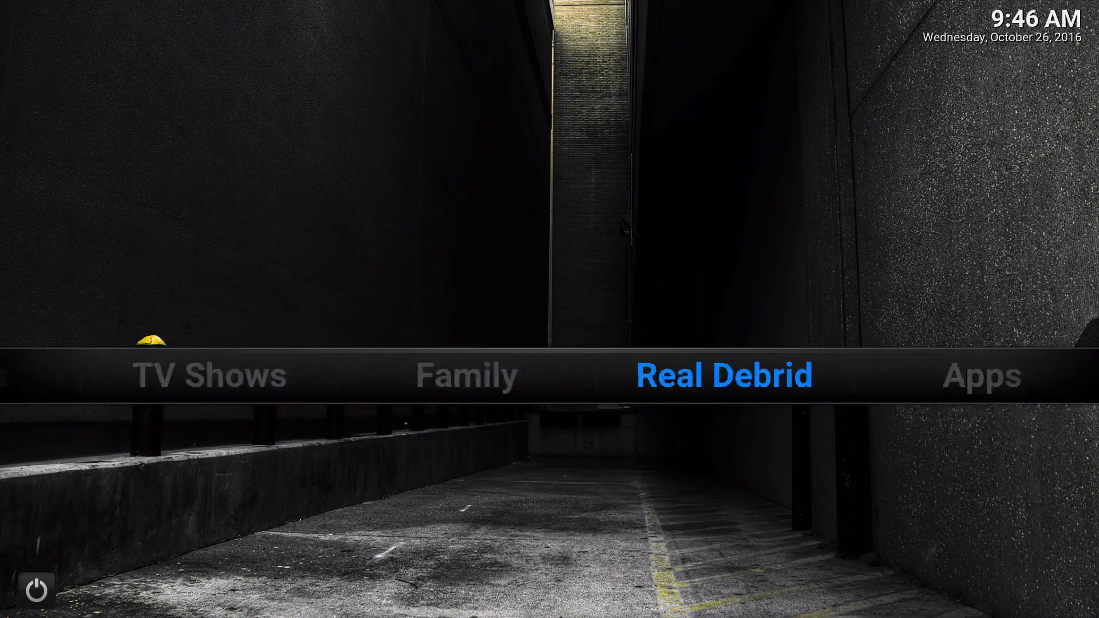
pyautogui.press('Right')
pyautogui.press('Down')
pyautogui.press('Left')
pyautogui.press('Return')
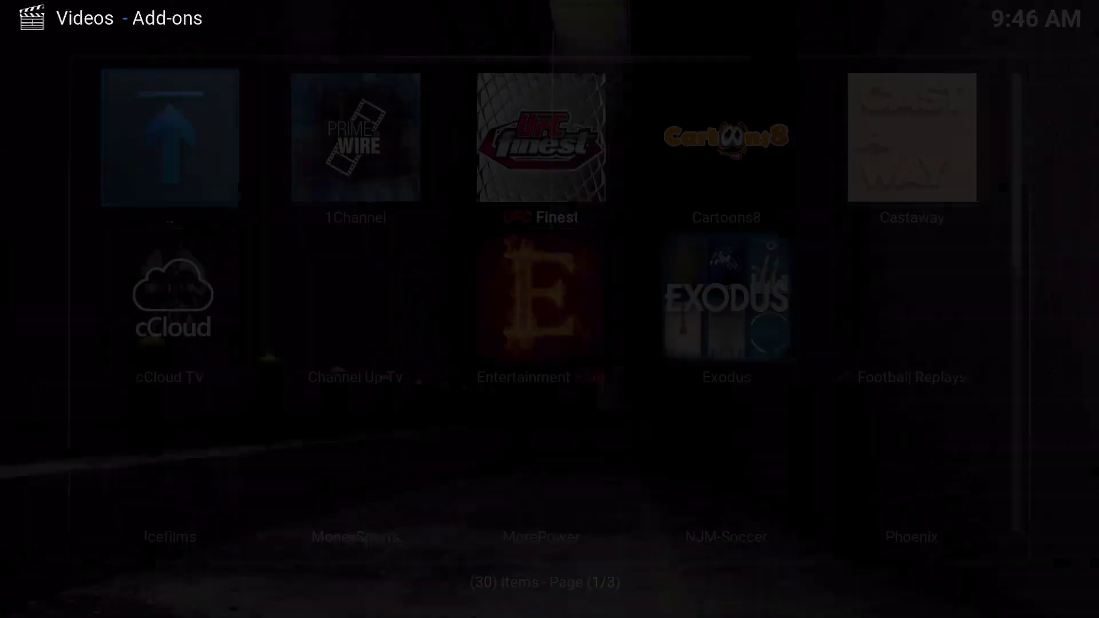
pyautogui.press('Down')
pyautogui.press('Down')
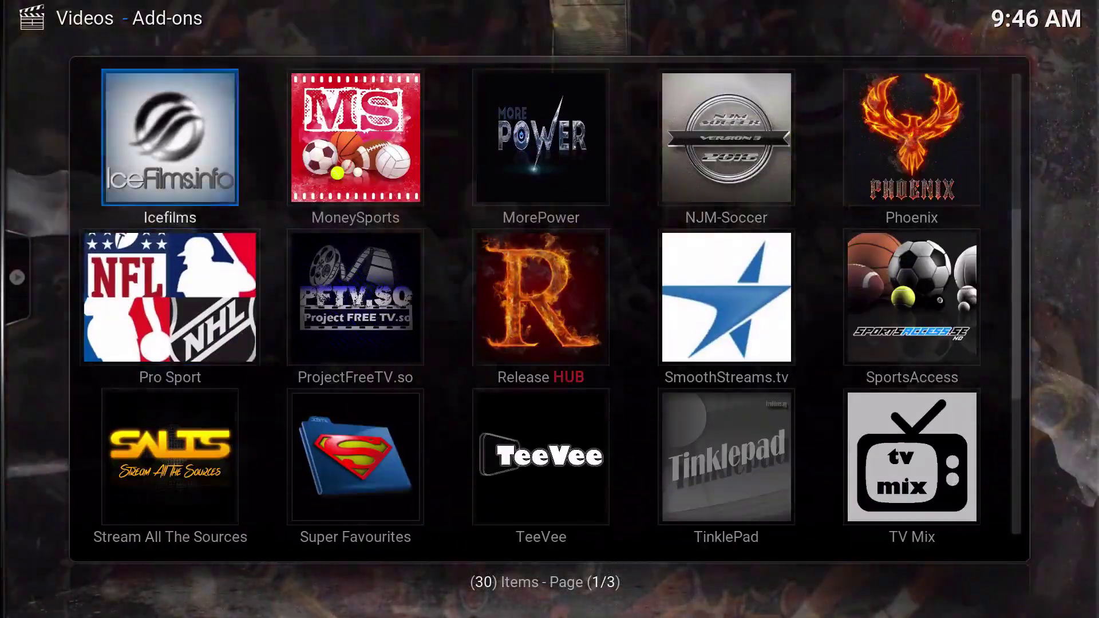
pyautogui.press('Right')
pyautogui.press('Right')
pyautogui.press('Right')
pyautogui.press('Right')
pyautogui.press('Return')
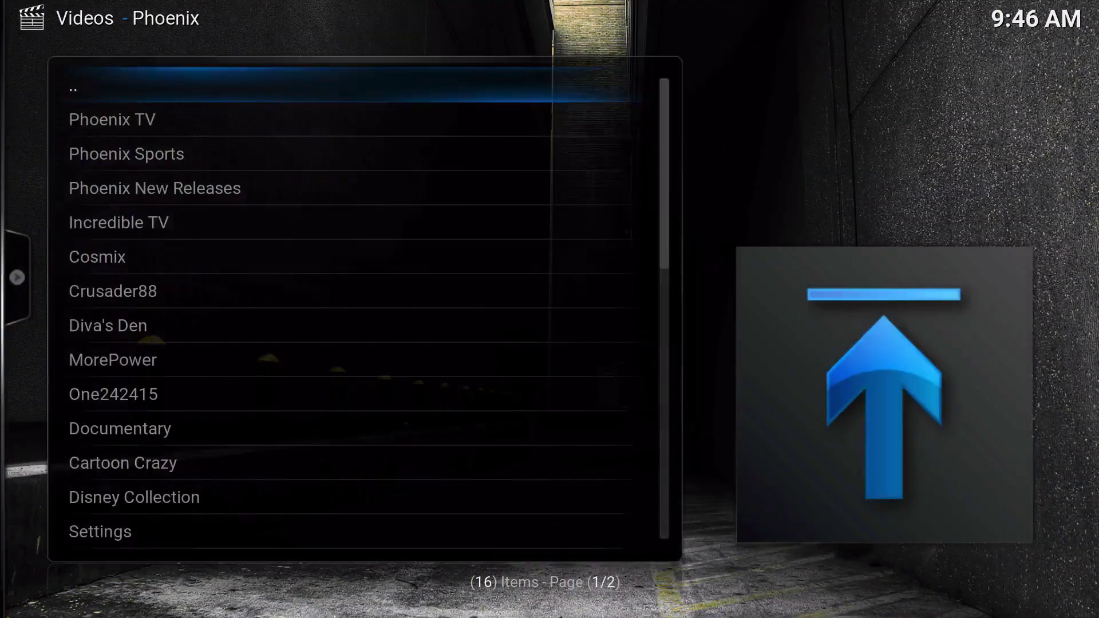
# Step: Switch Phoenix to thumbnail view and open the MorePower folder
pyautogui.press('Down')
pyautogui.press('Down')
pyautogui.press('Down')
pyautogui.press('Down')
pyautogui.press('Down')
pyautogui.press('Down')
pyautogui.press('Down')
pyautogui.press('Down')
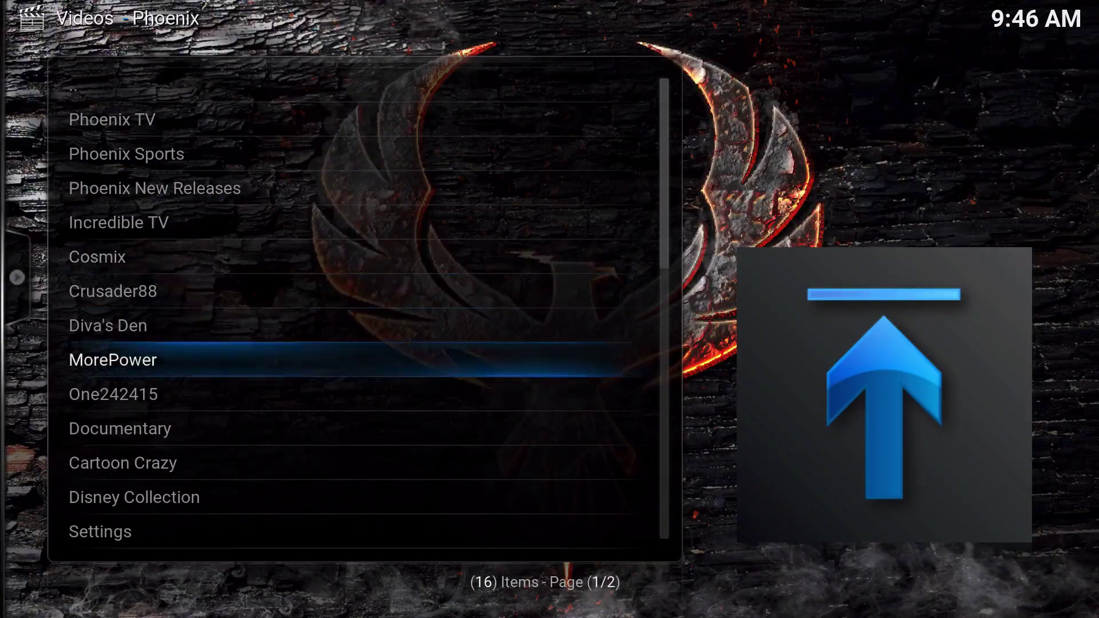
pyautogui.press('Left')
pyautogui.press('Return')
pyautogui.press('Return')
pyautogui.press('Right')
pyautogui.press('Right')
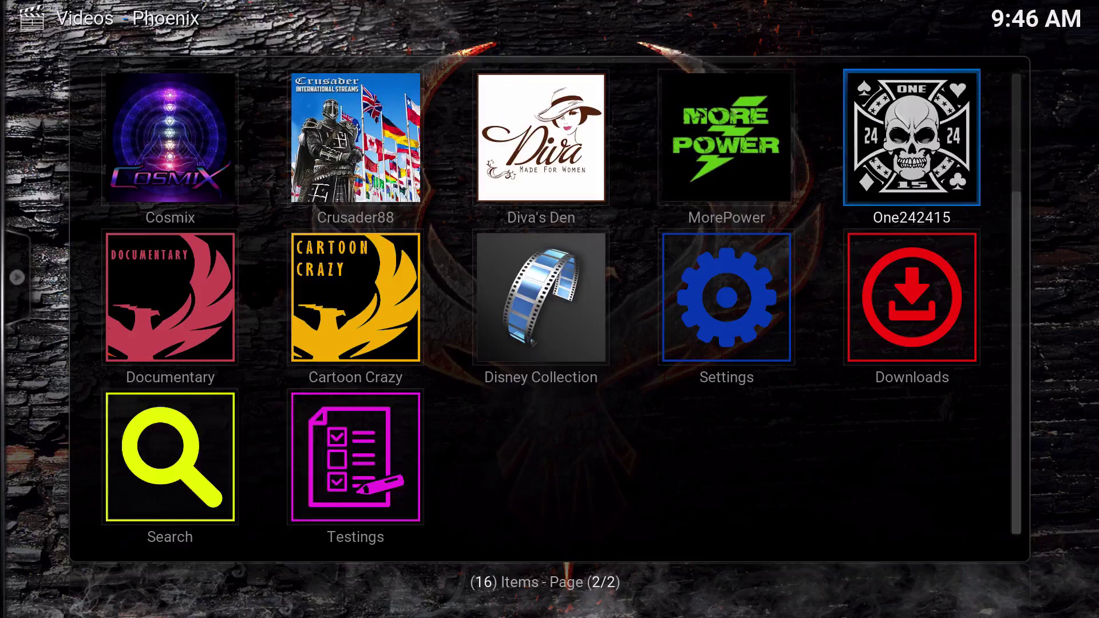
pyautogui.press('Left')
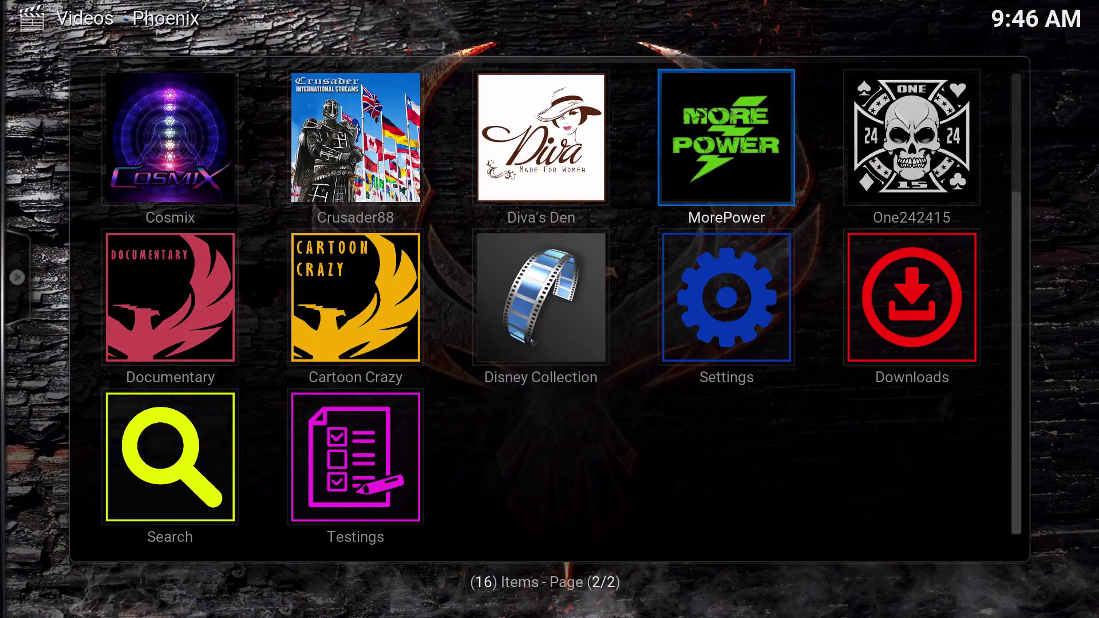
pyautogui.press('Return')
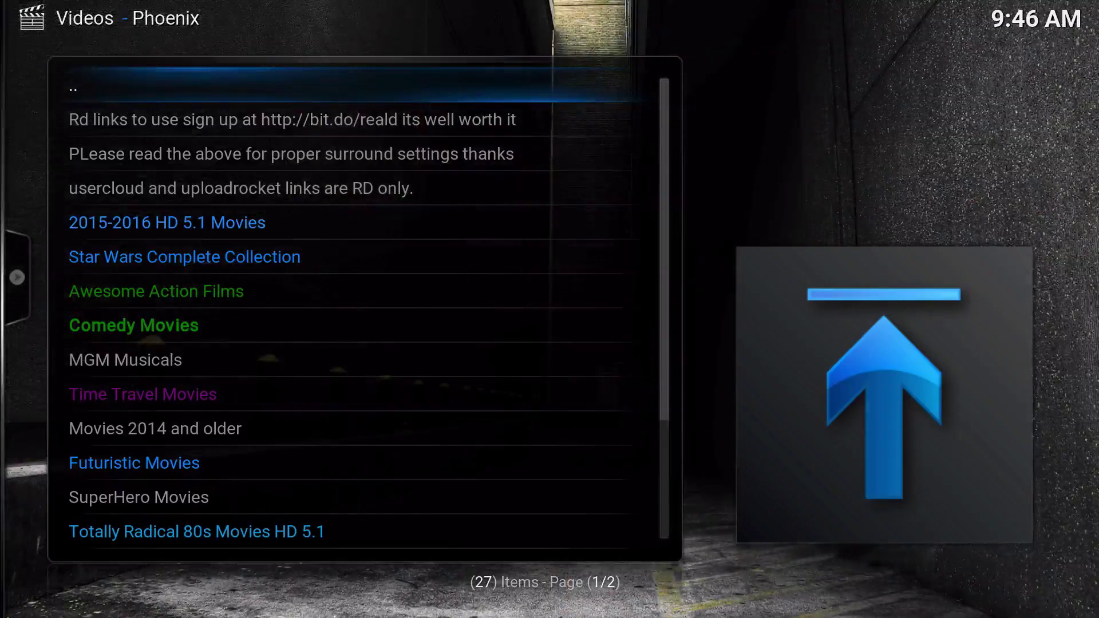
# Step: Bring up the context menu for the Box Sets 5.1 HD category
pyautogui.press('Down')
pyautogui.press('Down')
pyautogui.press('Down')
pyautogui.press('Down')
pyautogui.press('Down')
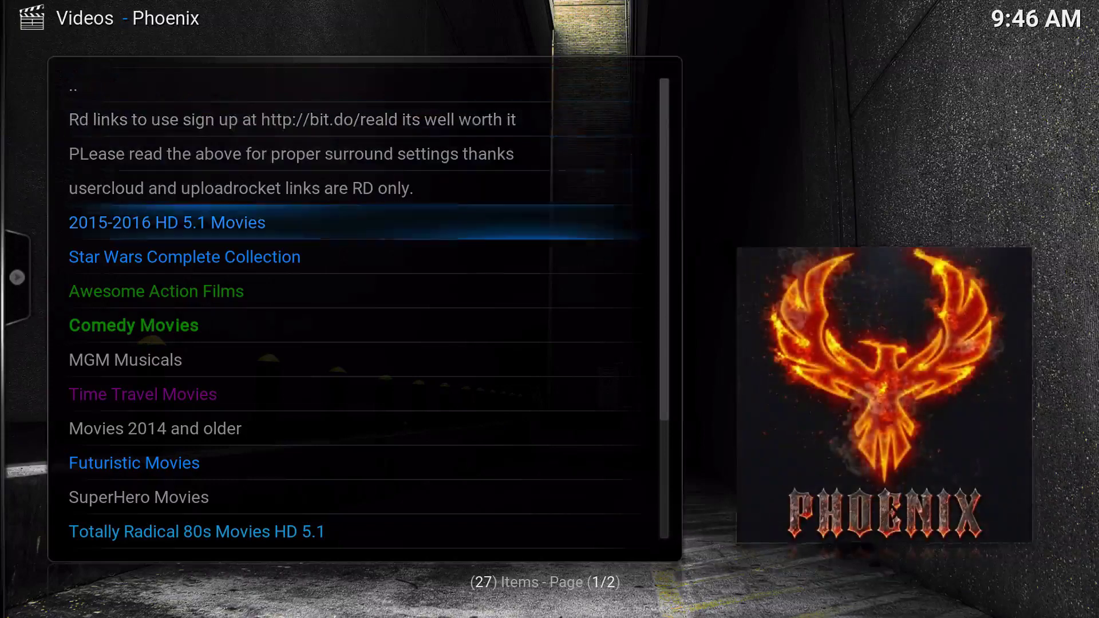
pyautogui.press('Up')
pyautogui.press('Down')
pyautogui.press('Down')
pyautogui.press('Down')
pyautogui.press('Down')
pyautogui.press('Down')
pyautogui.press('Down')
pyautogui.press('Down')
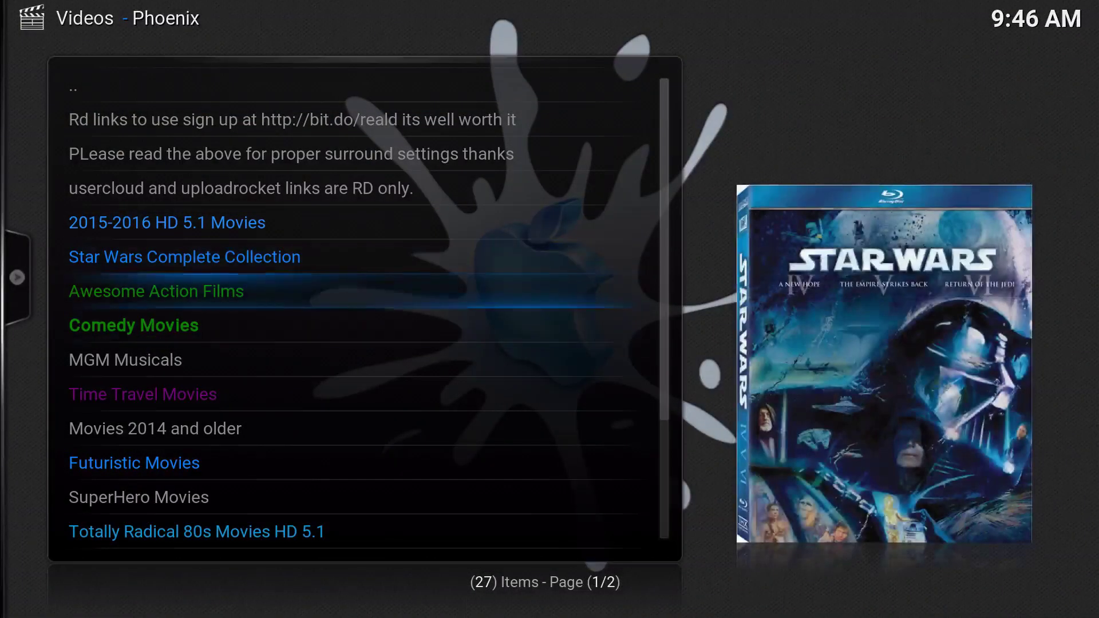
pyautogui.press('Down')
pyautogui.press('Down')
pyautogui.press('Down')
pyautogui.press('Down')
pyautogui.press('Down')
pyautogui.press('Down')
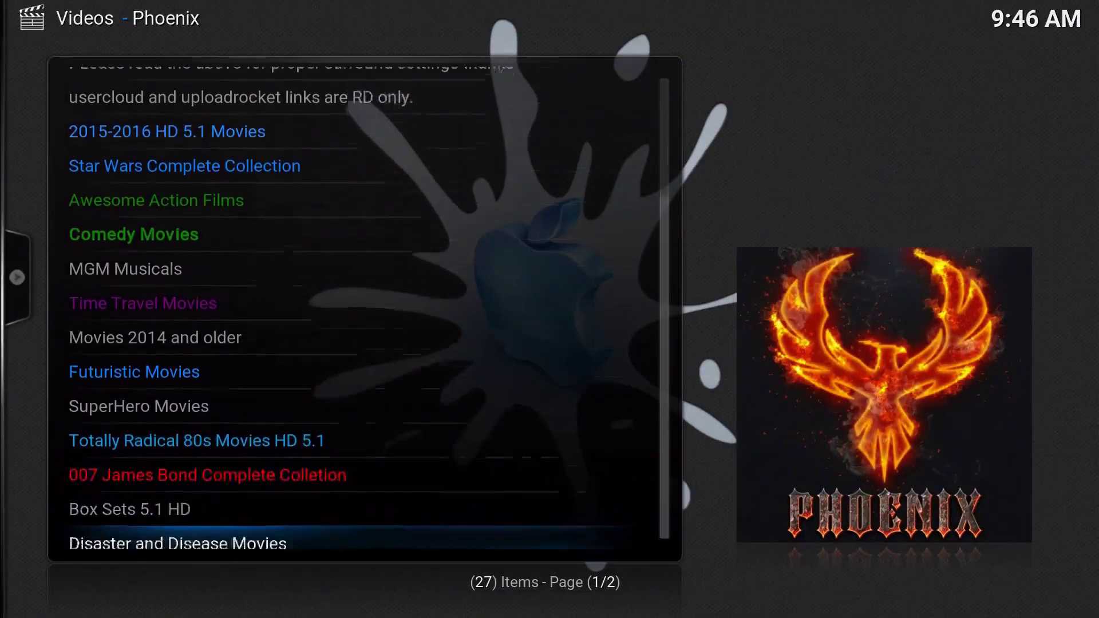
pyautogui.press('Up')
pyautogui.press('Up')
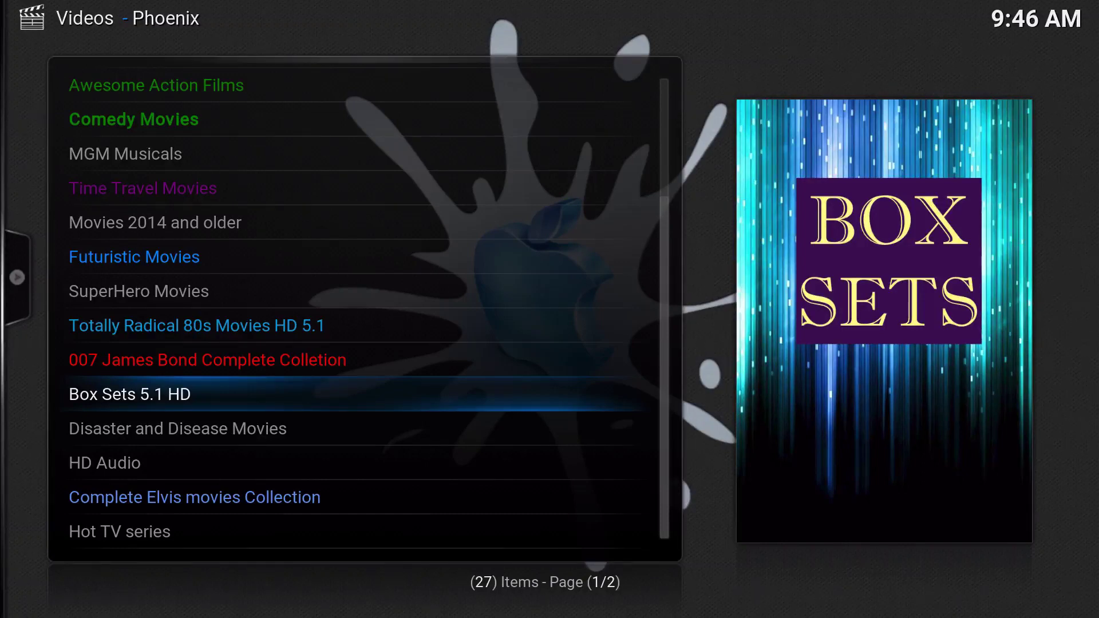
pyautogui.press('c')
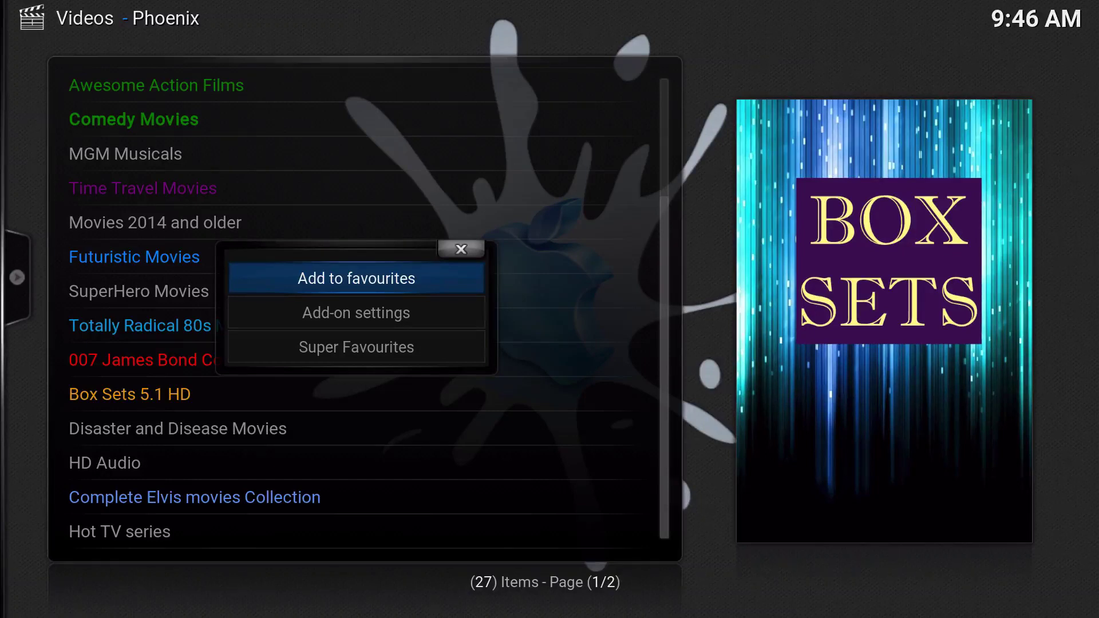
# Step: Choose Super Favourites in the context menu and accept configuring the global menu
pyautogui.press('Down')
pyautogui.press('Down')
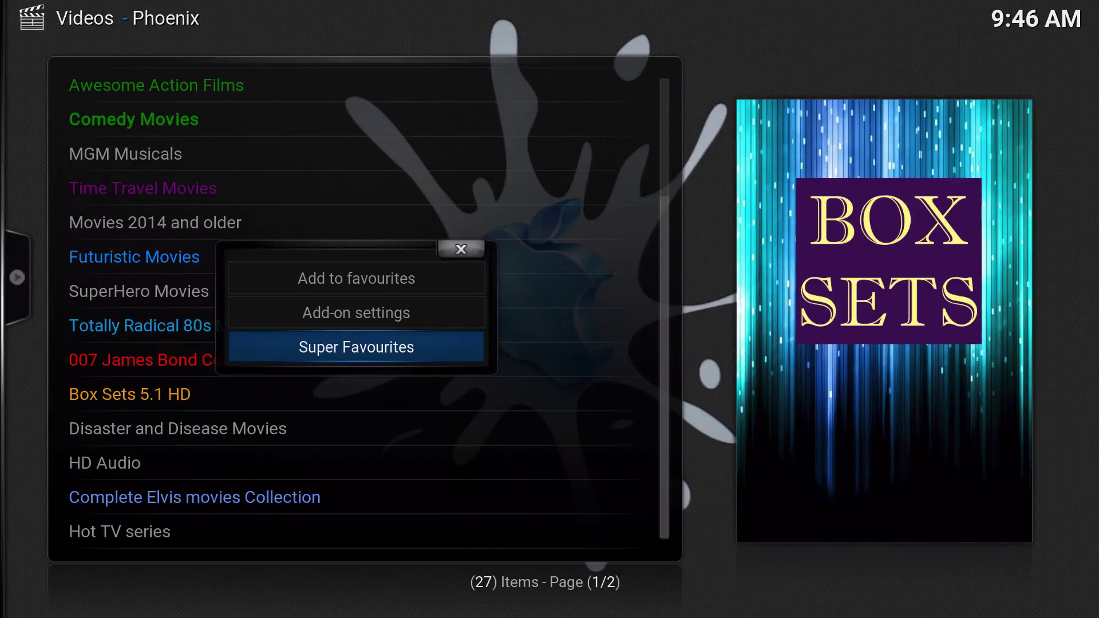
pyautogui.press('Return')
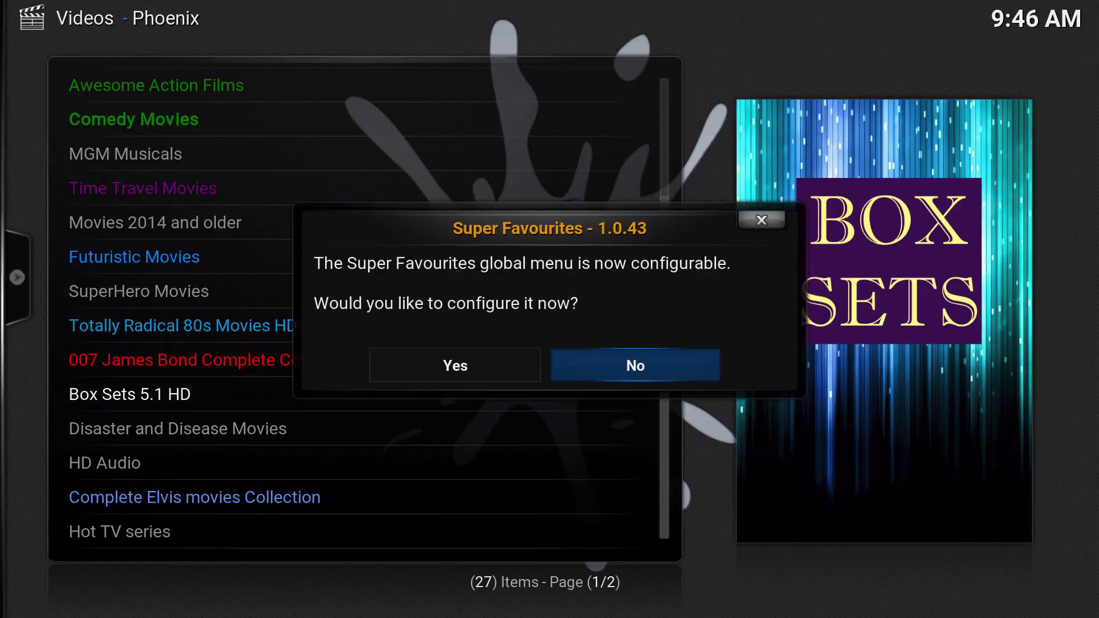
pyautogui.press('Left')
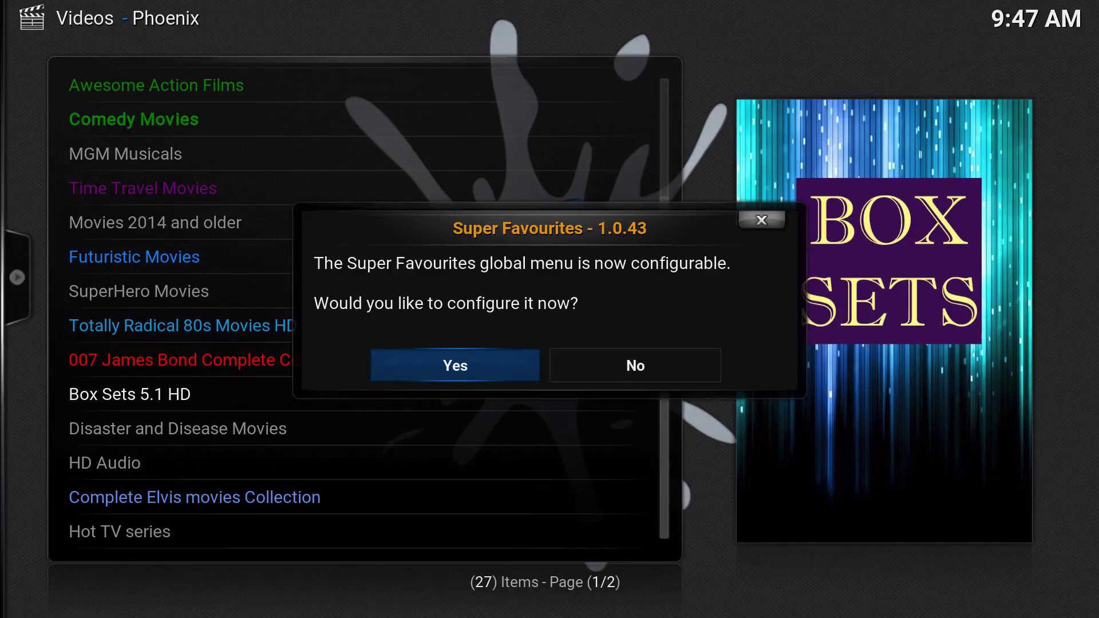
pyautogui.press('Return')
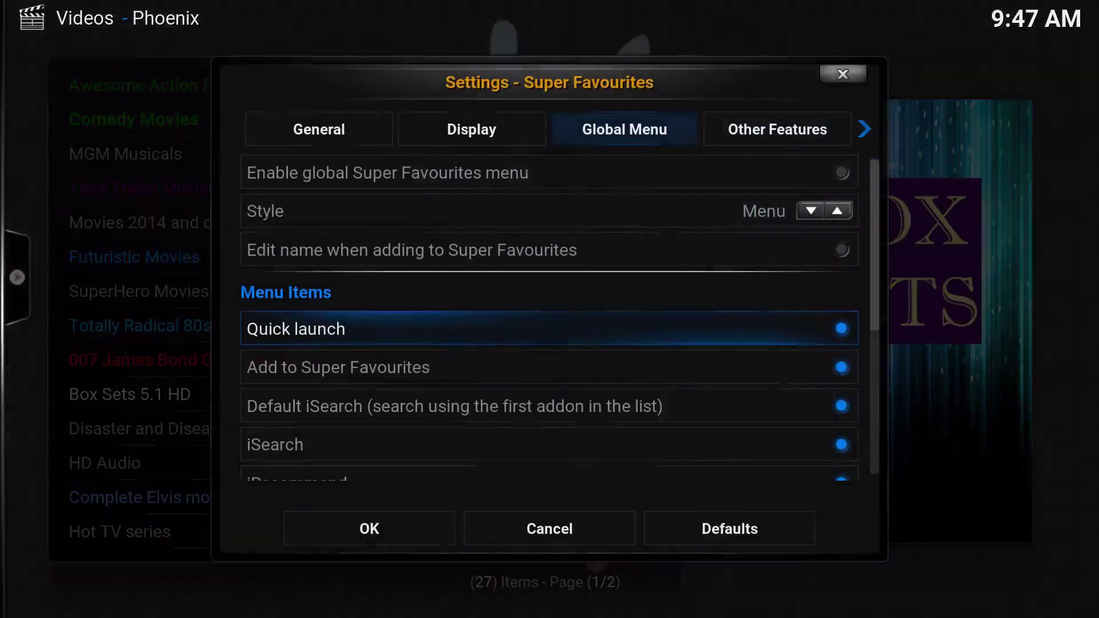
# Step: Enable the global Super Favourites menu, keep Style as Menu, and save with OK
pyautogui.press('Up')
pyautogui.press('Up')
pyautogui.press('Up')
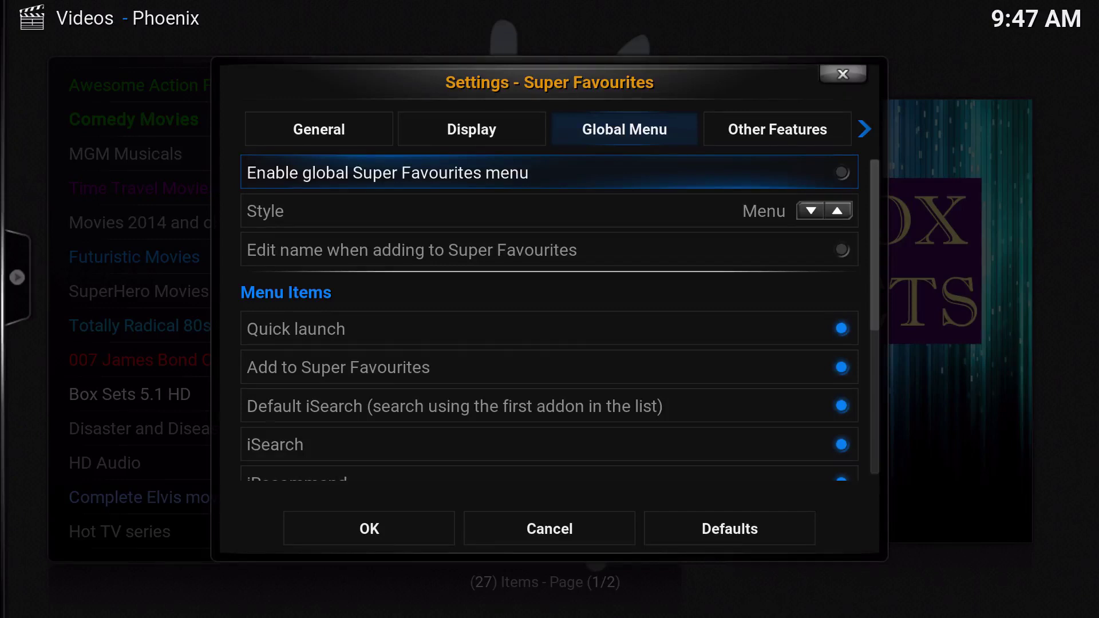
pyautogui.press('Return')
pyautogui.press('Down')
pyautogui.press('Right')
pyautogui.press('Left')
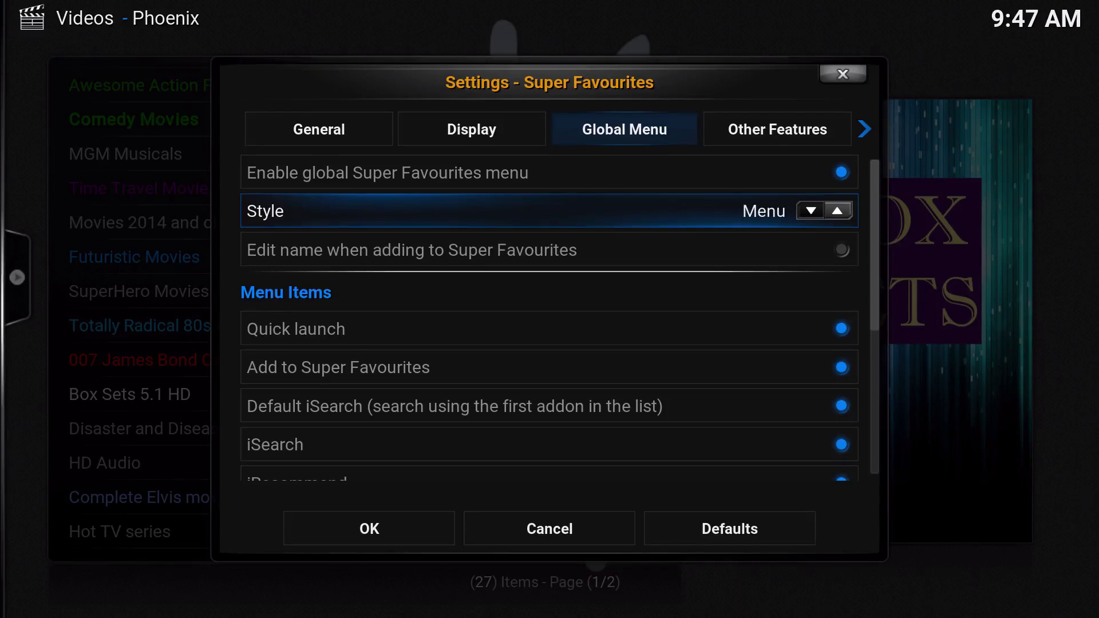
pyautogui.press('Down')
pyautogui.press('Down')
pyautogui.press('Down')
pyautogui.press('Down')
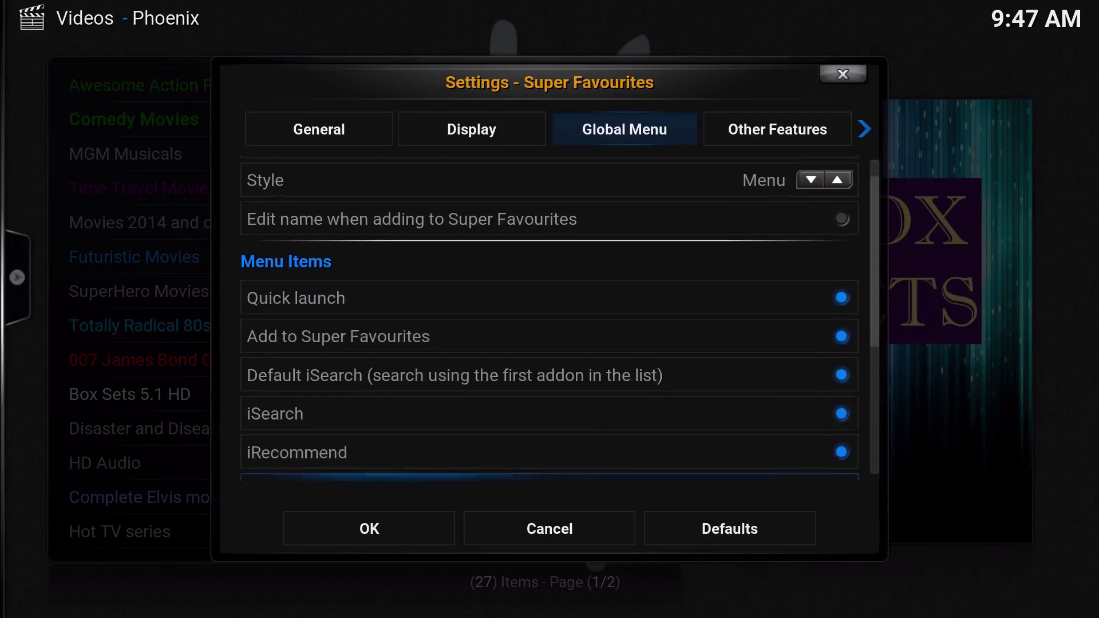
pyautogui.press('Down')
pyautogui.press('Down')
pyautogui.press('Down')
pyautogui.press('Down')
pyautogui.press('Down')
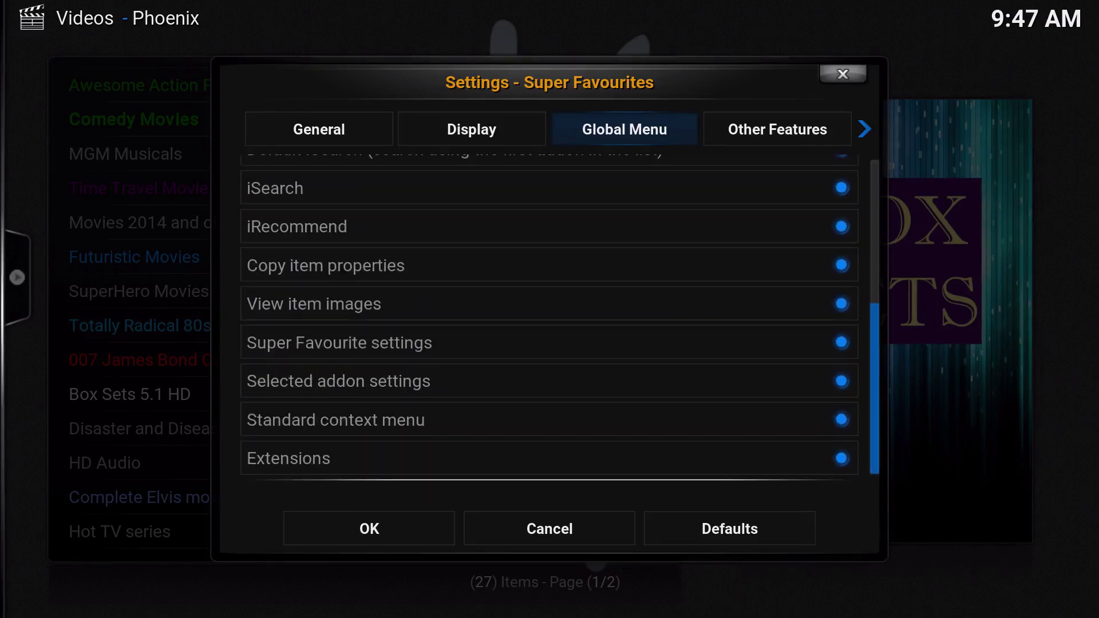
pyautogui.click(329, 136)
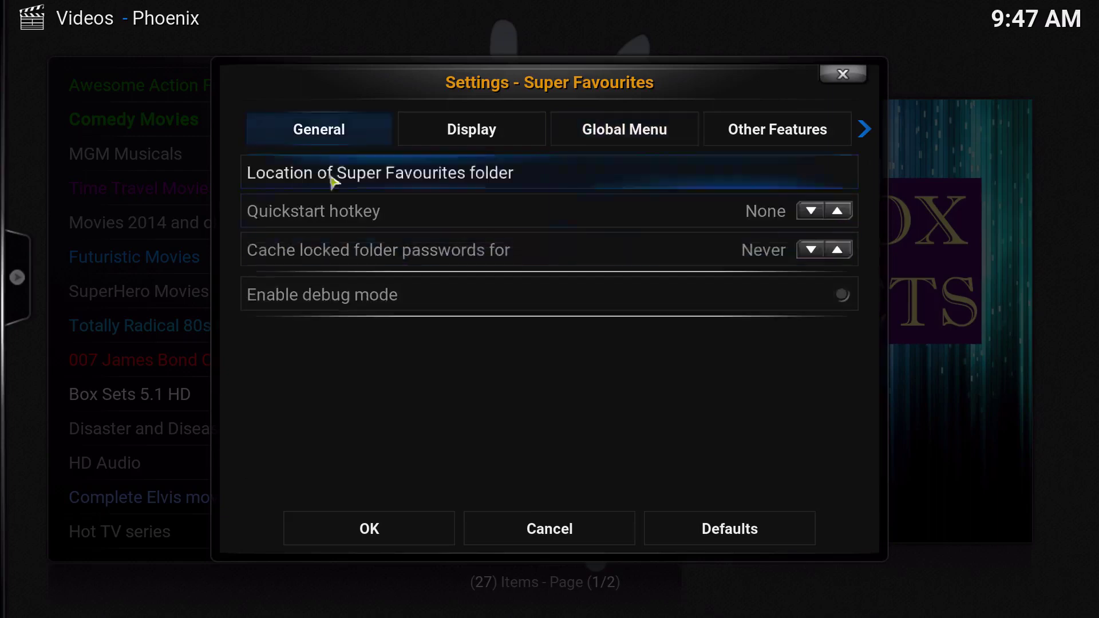
pyautogui.click(395, 538)
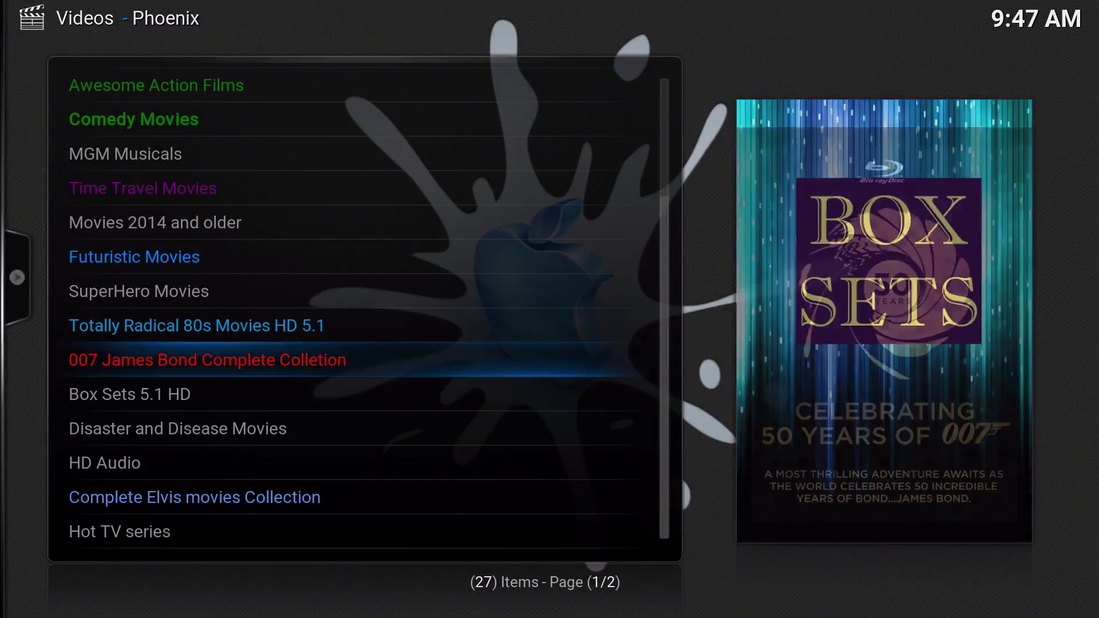
# Step: Choose Add to Super Favourites from the Box Sets 5.1 HD context menu
pyautogui.press('c')
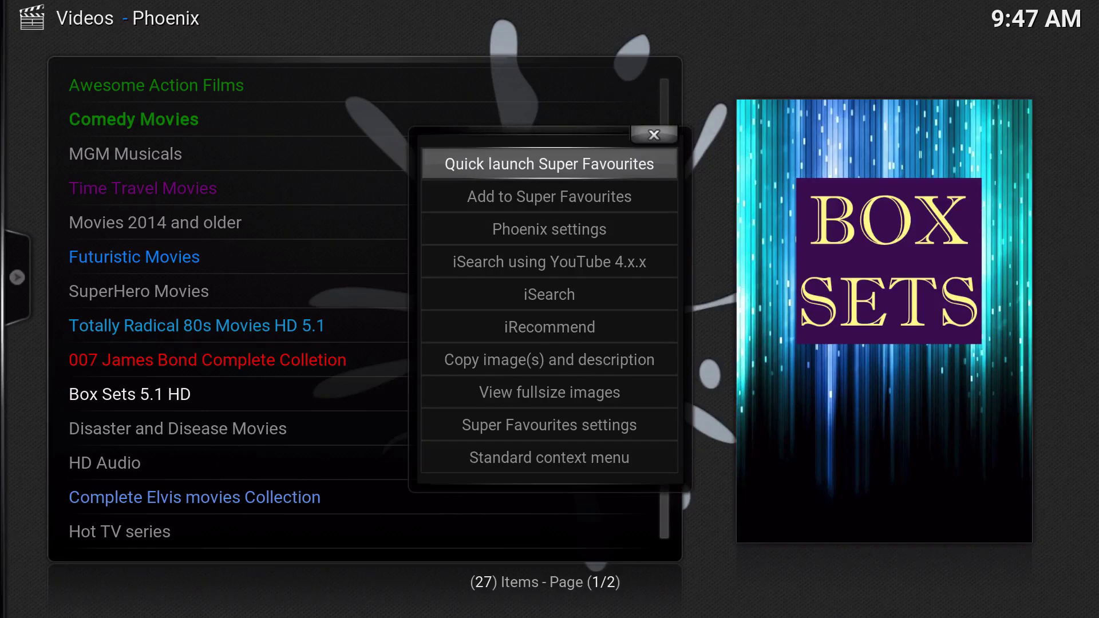
pyautogui.press('Down')
pyautogui.press('Down')
pyautogui.press('Down')
pyautogui.press('Down')
pyautogui.press('Down')
pyautogui.press('Down')
pyautogui.press('Up')
pyautogui.press('Up')
pyautogui.press('Up')
pyautogui.press('Up')
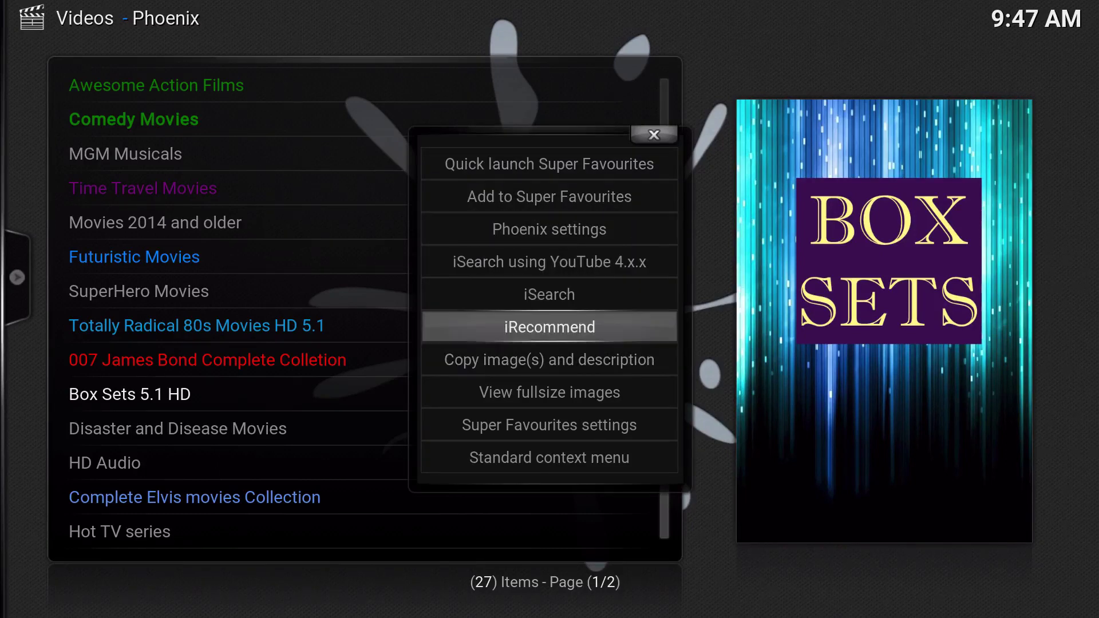
pyautogui.press('Up')
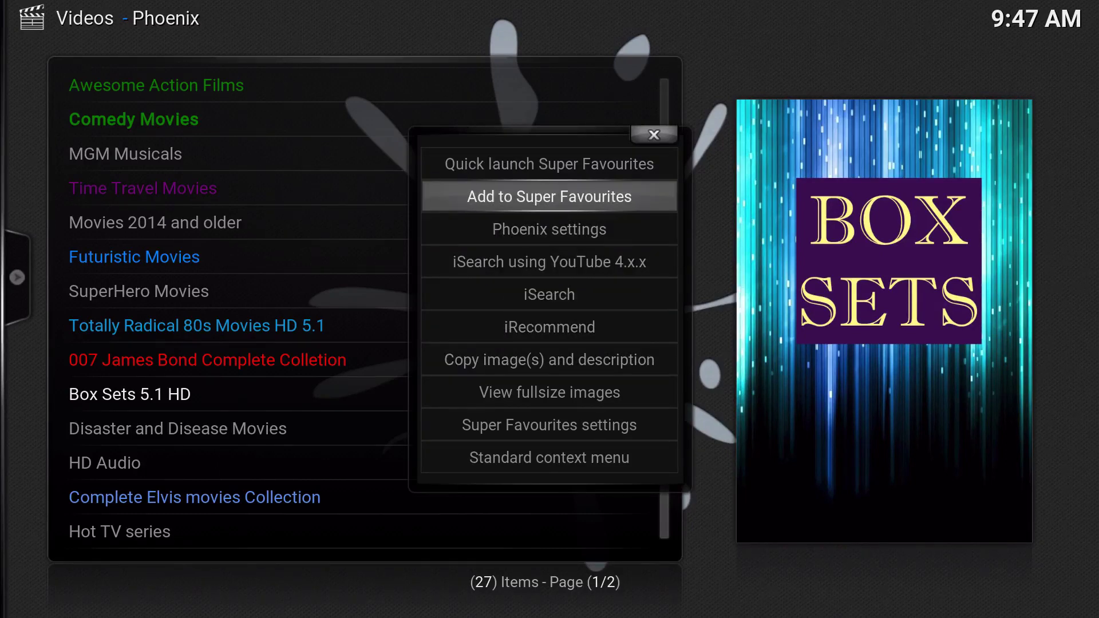
pyautogui.press('Down')
pyautogui.press('Down')
pyautogui.press('Down')
pyautogui.press('Down')
pyautogui.press('Up')
pyautogui.press('Down')
pyautogui.press('Down')
pyautogui.press('Up')
pyautogui.press('Up')
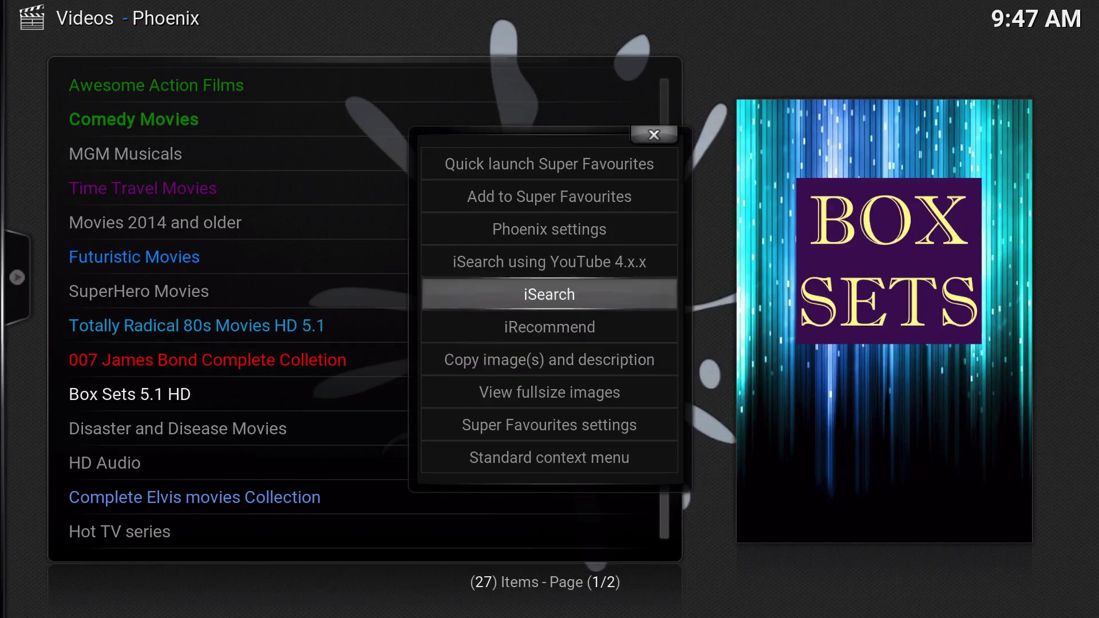
pyautogui.press('Up')
pyautogui.press('Up')
pyautogui.press('Up')
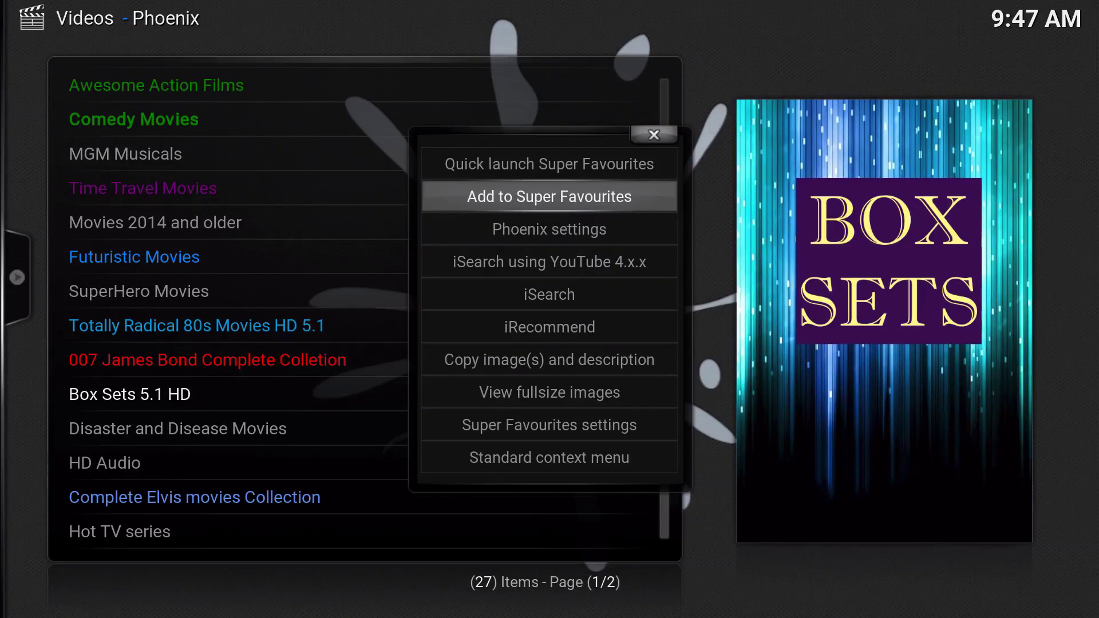
pyautogui.press('Return')
# Step: Save it into the Super Favourites folder, then go back to the home screen
pyautogui.press('Down')
pyautogui.press('Down')
pyautogui.press('Down')
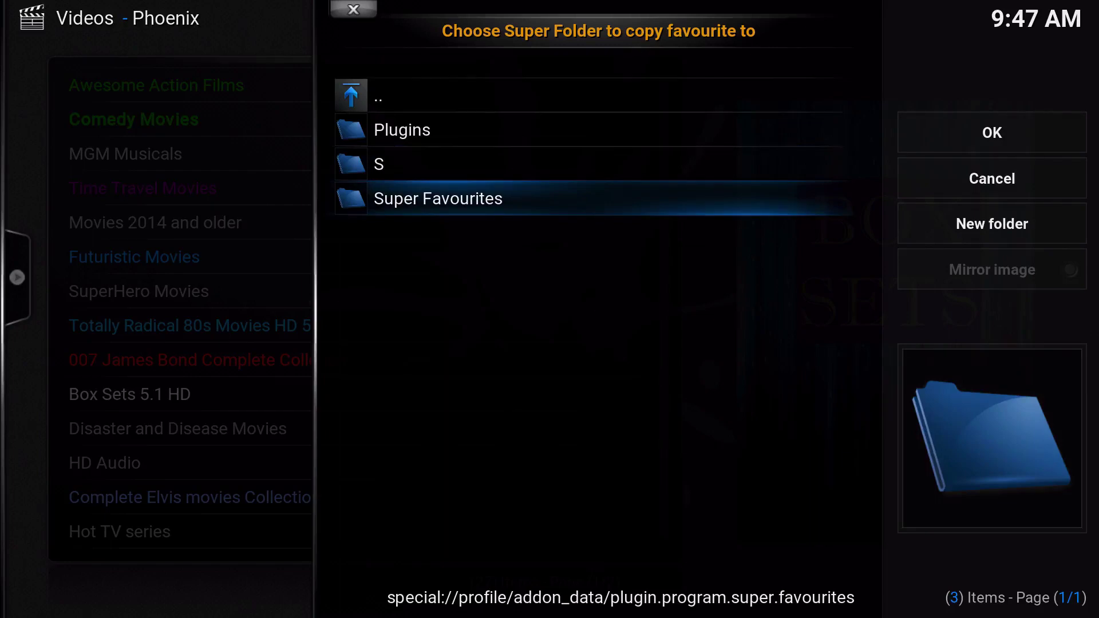
pyautogui.press('Return')
pyautogui.press('Right')
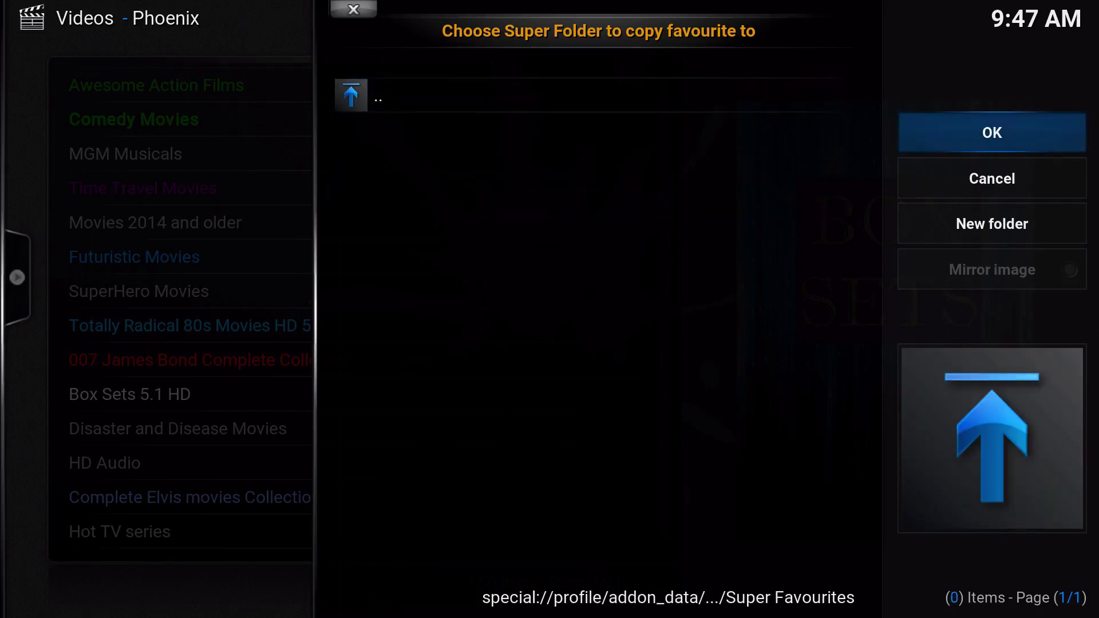
pyautogui.press('Return')
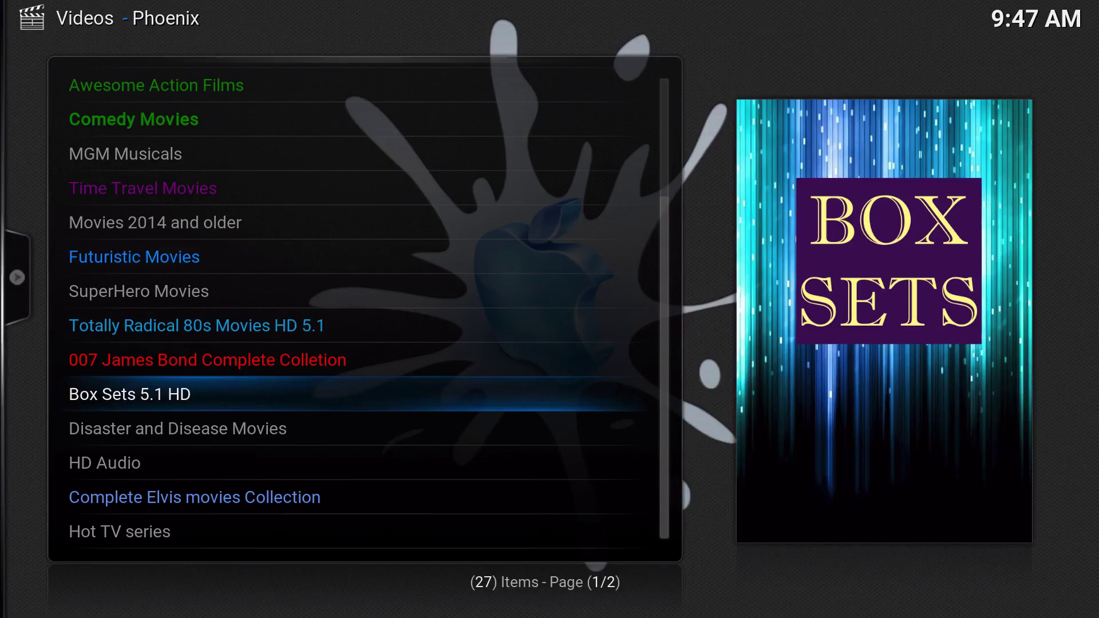
pyautogui.press('BackSpace')
pyautogui.press('BackSpace')
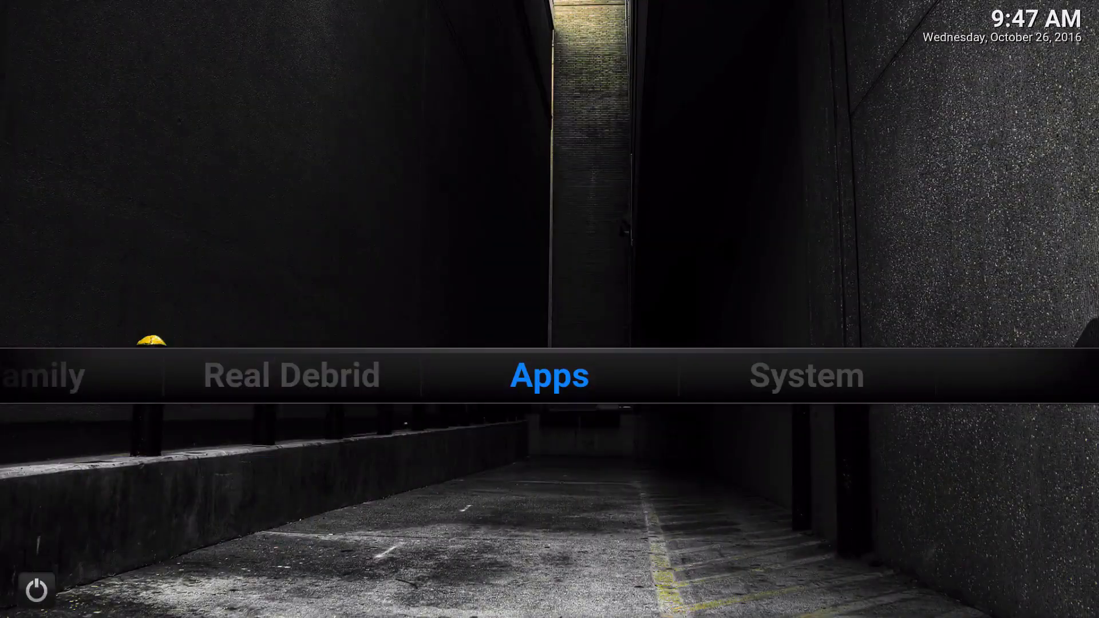
# Step: Open Super Favourites from Apps > Programs and highlight Create new Super Folder
pyautogui.press('Down')
pyautogui.press('Right')
pyautogui.press('Return')
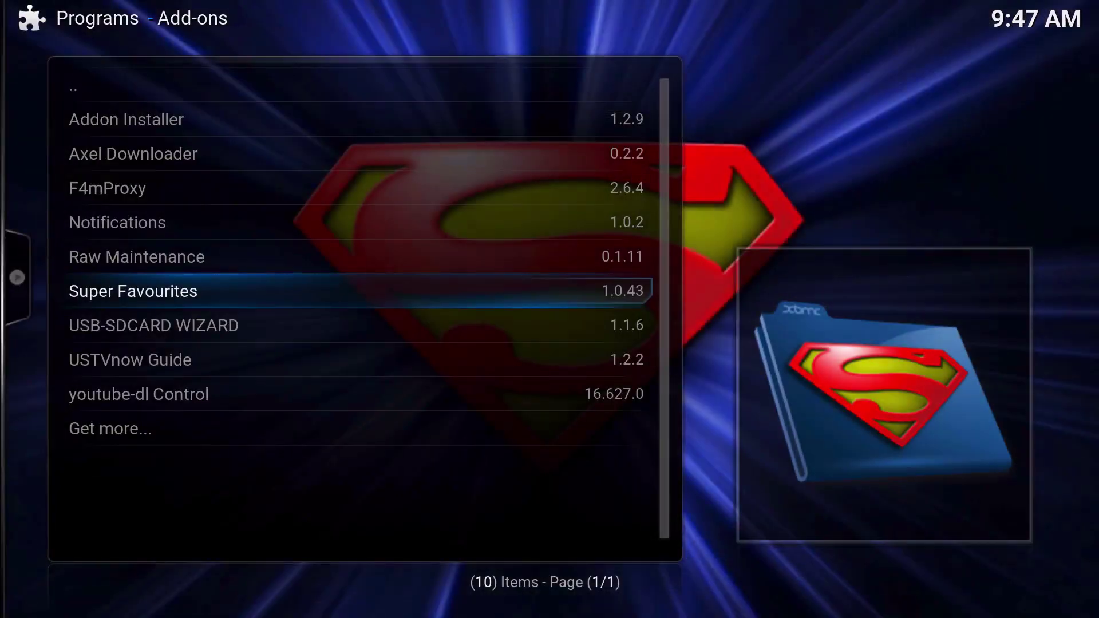
pyautogui.press('Return')
pyautogui.press('Down')
pyautogui.press('Down')
pyautogui.press('Down')
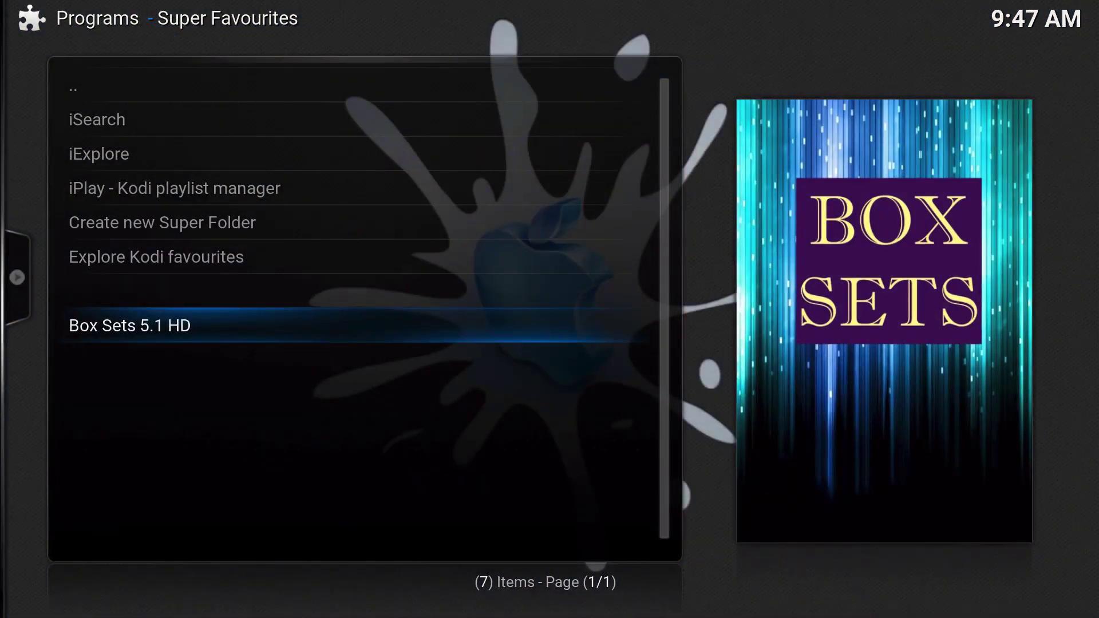
pyautogui.press('Up')
pyautogui.press('Up')
pyautogui.press('Up')
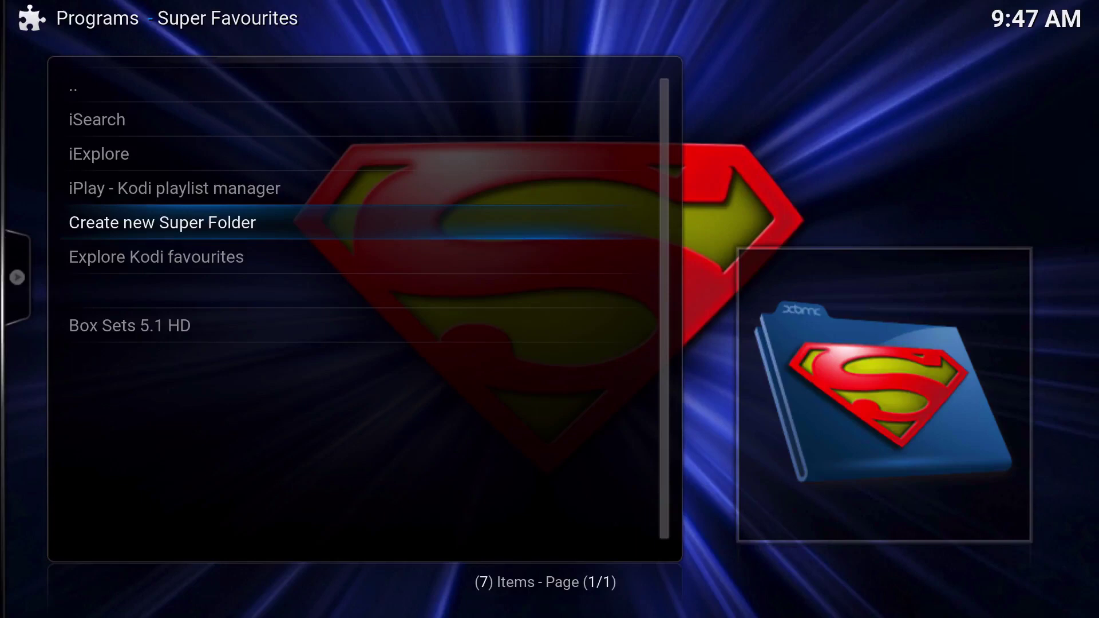
pyautogui.press('Down')
pyautogui.press('Down')
pyautogui.press('Down')
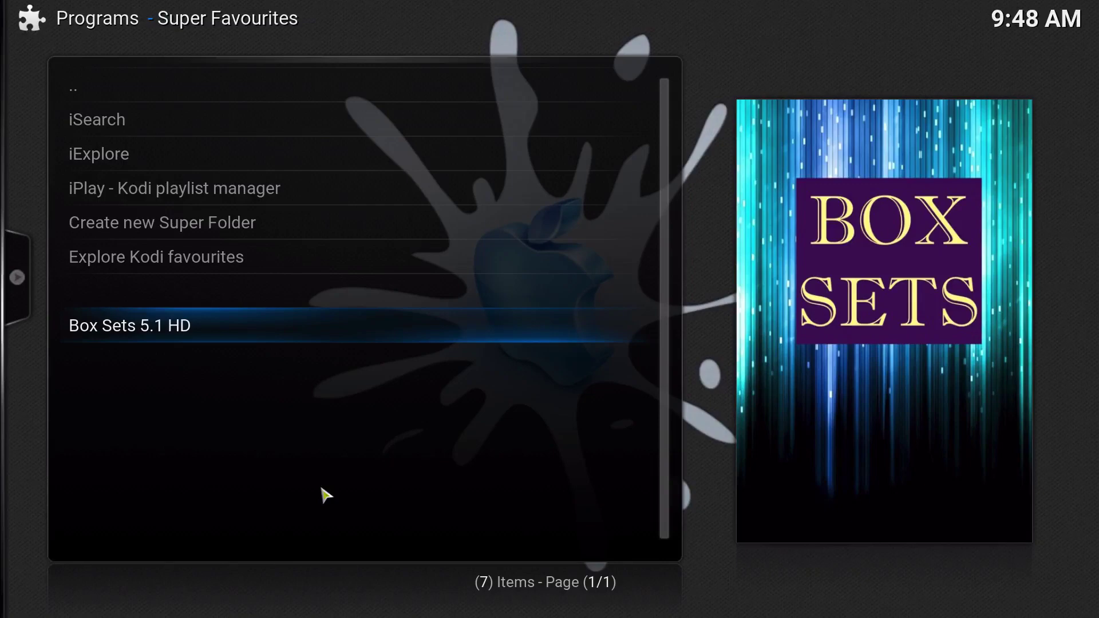
pyautogui.press('Up')
pyautogui.press('Up')
pyautogui.press('Up')
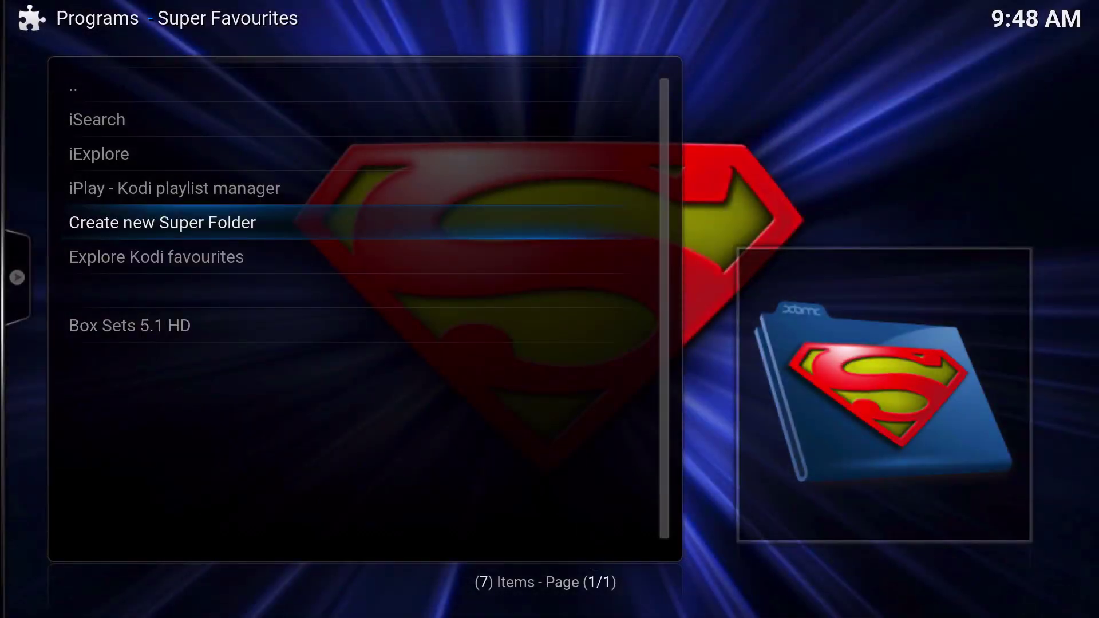
# Step: Create a new super folder named 'Collection'
pyautogui.press('Return')
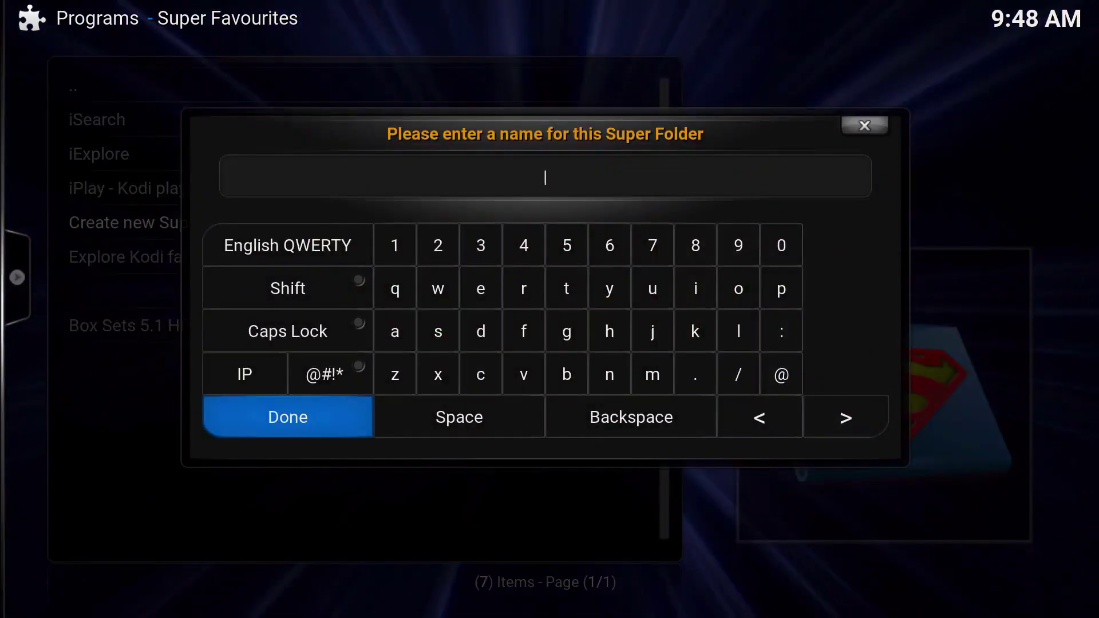
pyautogui.write('Collection')
pyautogui.press('Return')
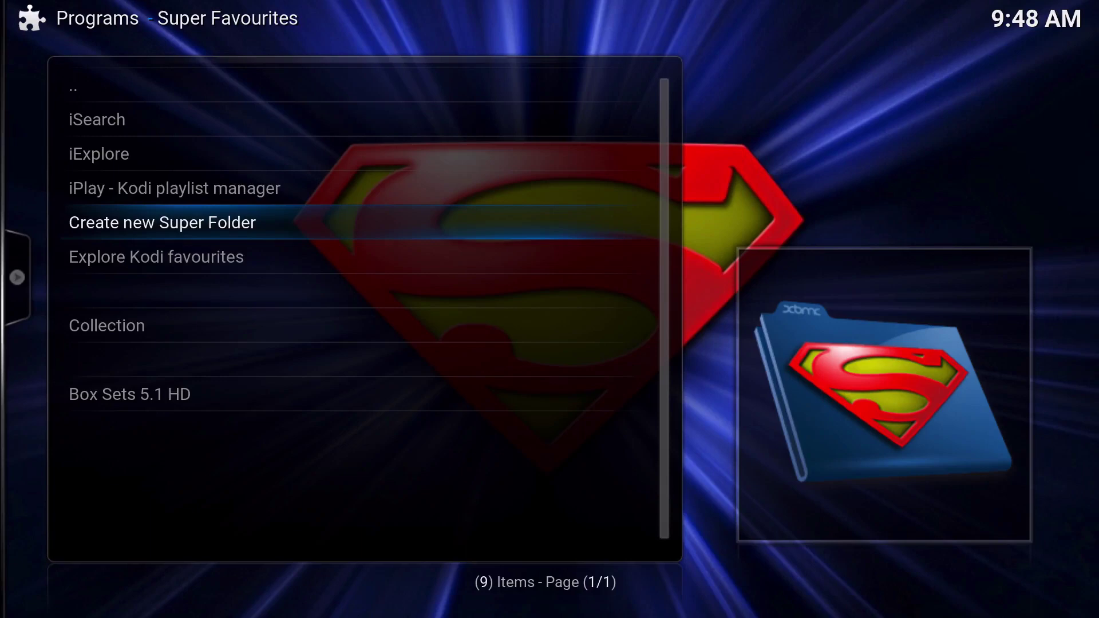
pyautogui.press('Down')
pyautogui.press('Down')
pyautogui.press('Down')
pyautogui.press('Down')
pyautogui.press('Down')
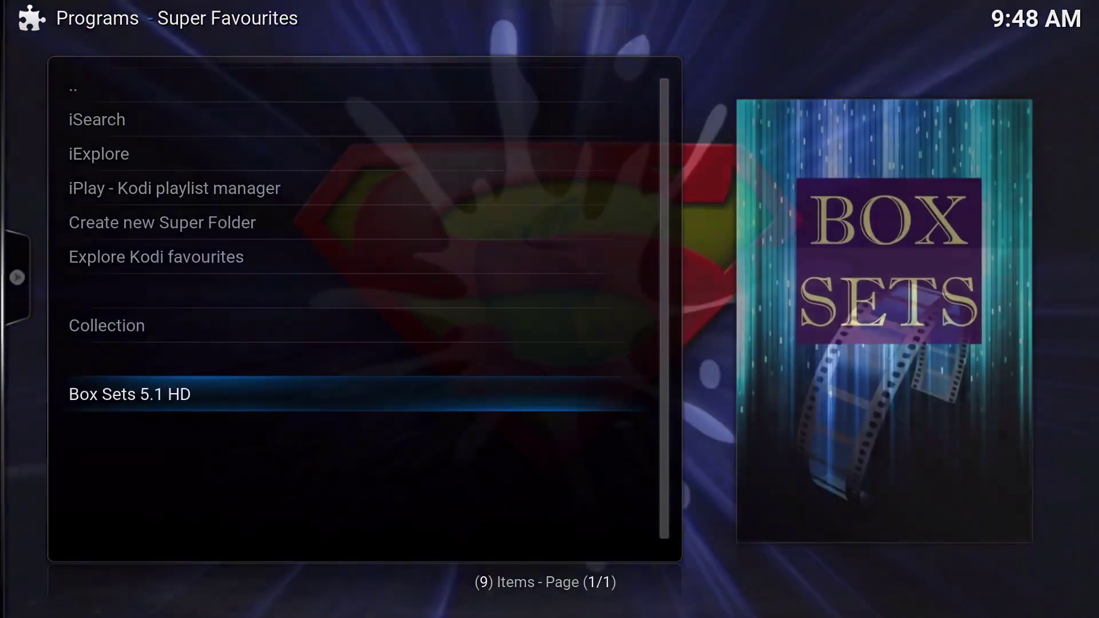
pyautogui.press('Up')
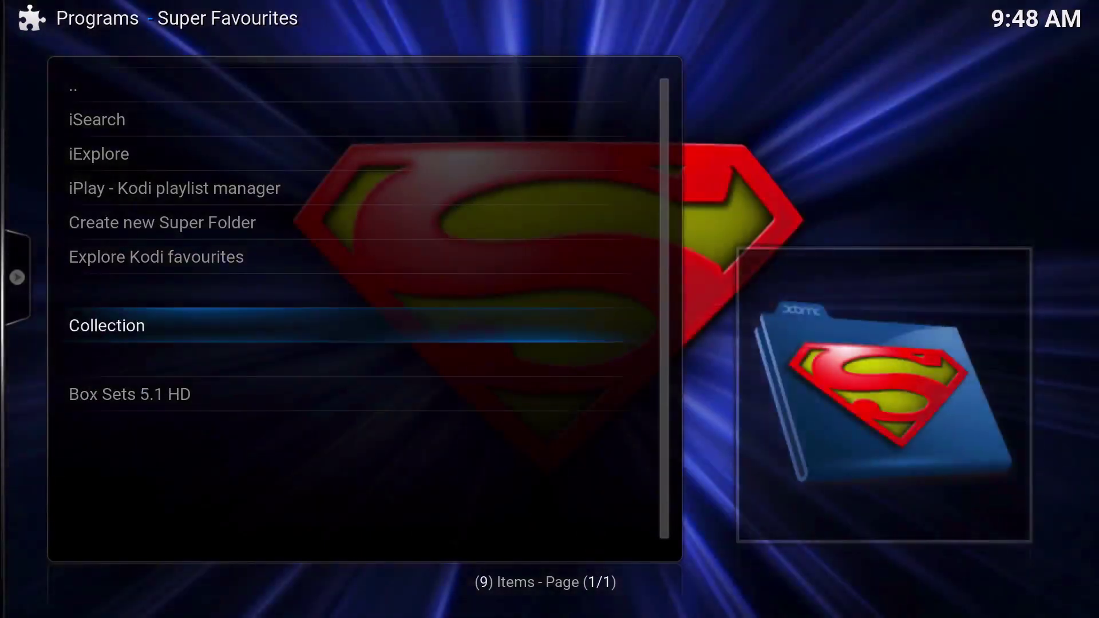
pyautogui.press('Down')
pyautogui.press('c')
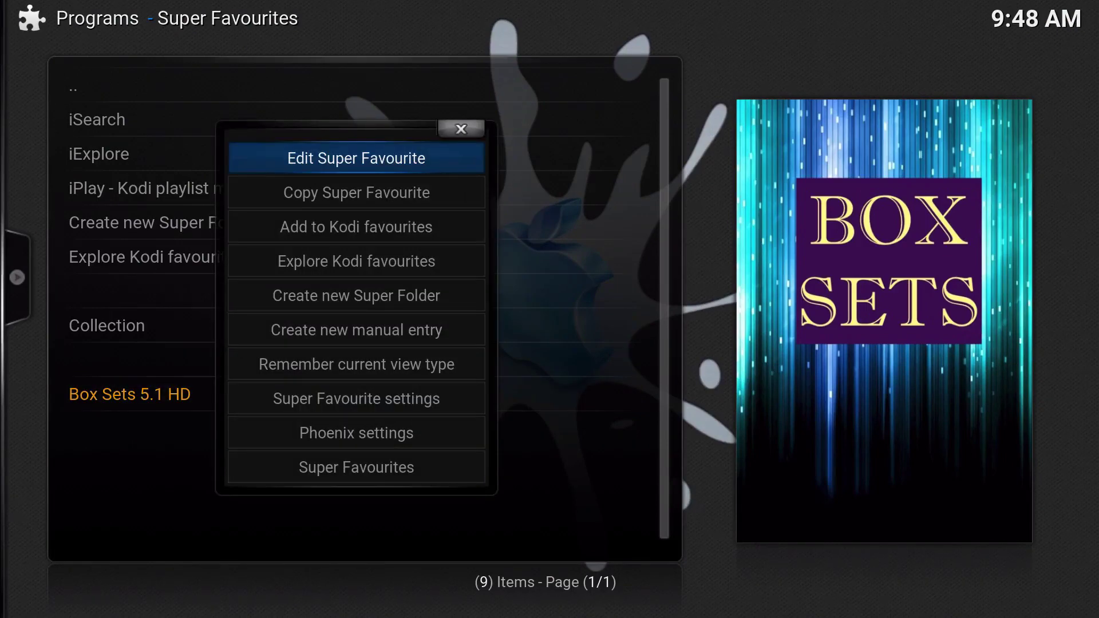
# Step: Copy the Box Sets 5.1 HD favourite and paste it into the Collection folder
pyautogui.press('Down')
pyautogui.press('Down')
pyautogui.press('Up')
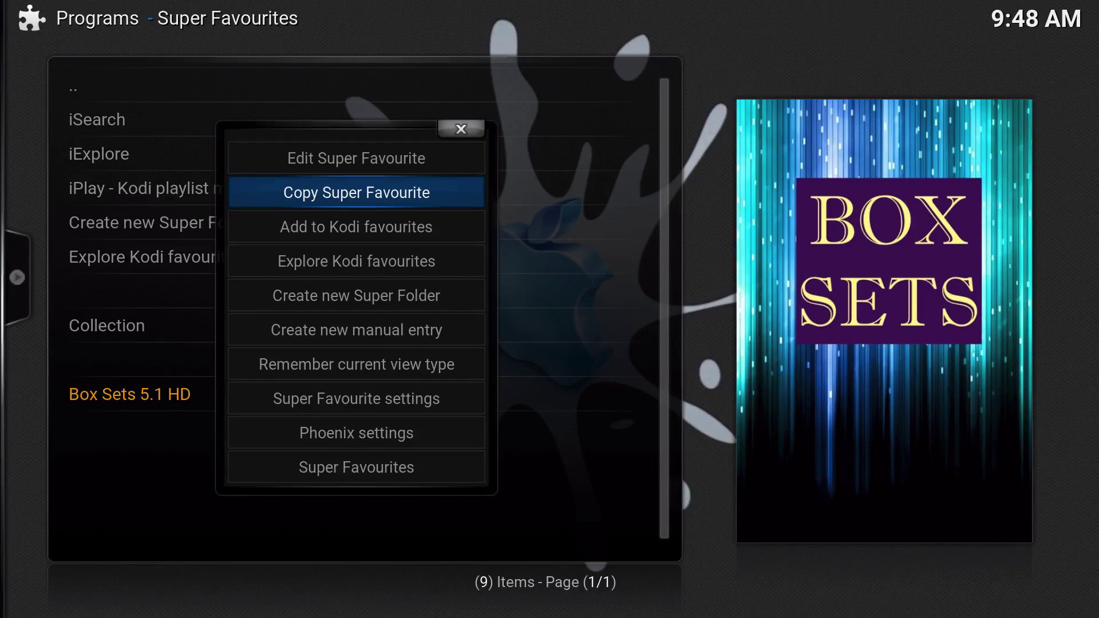
pyautogui.press('Return')
pyautogui.press('Up')
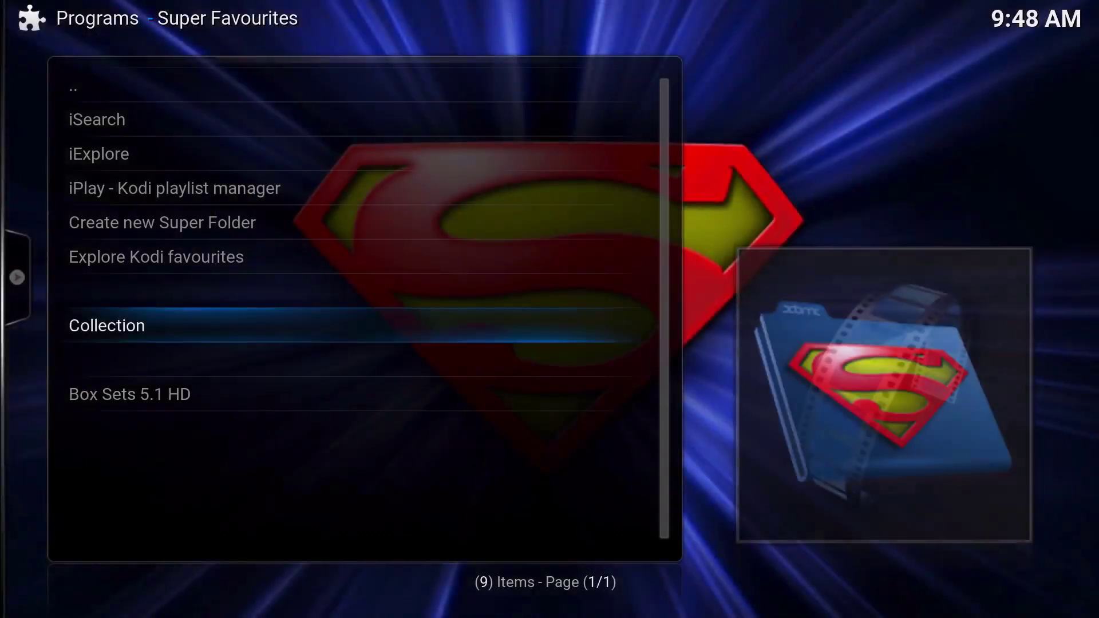
pyautogui.press('Return')
pyautogui.press('Down')
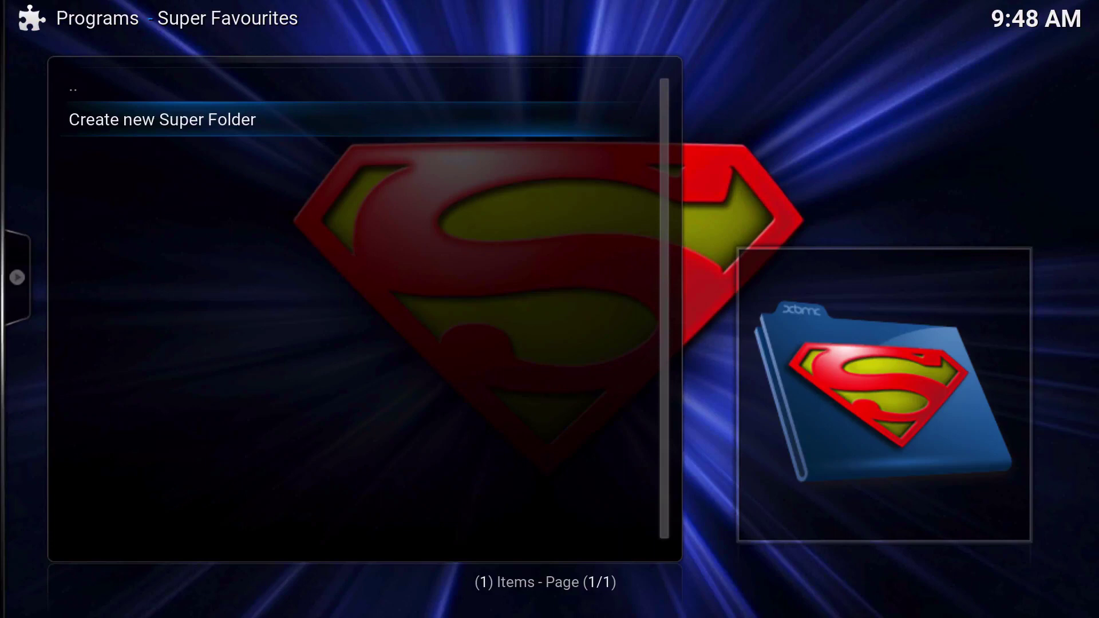
pyautogui.press('c')
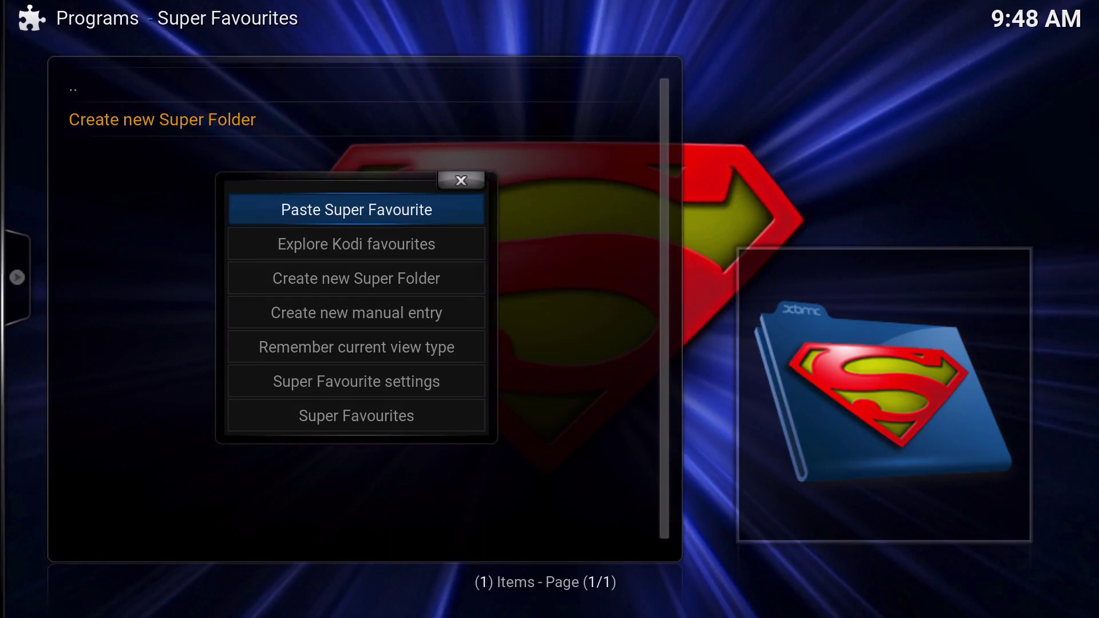
pyautogui.press('Return')
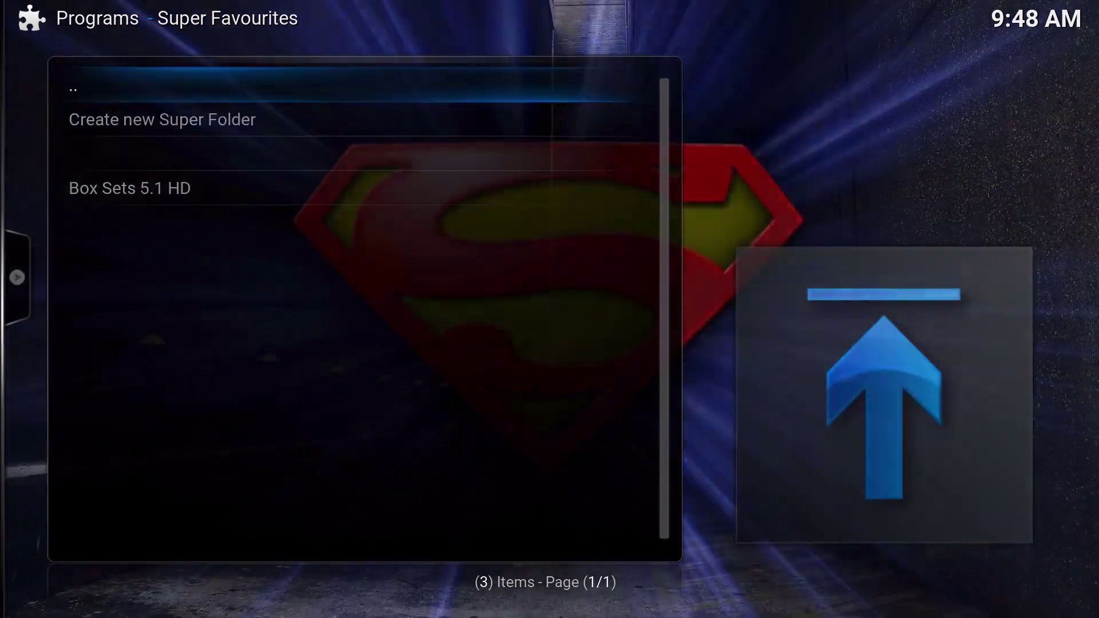
pyautogui.press('Down')
pyautogui.press('Down')
pyautogui.press('Down')
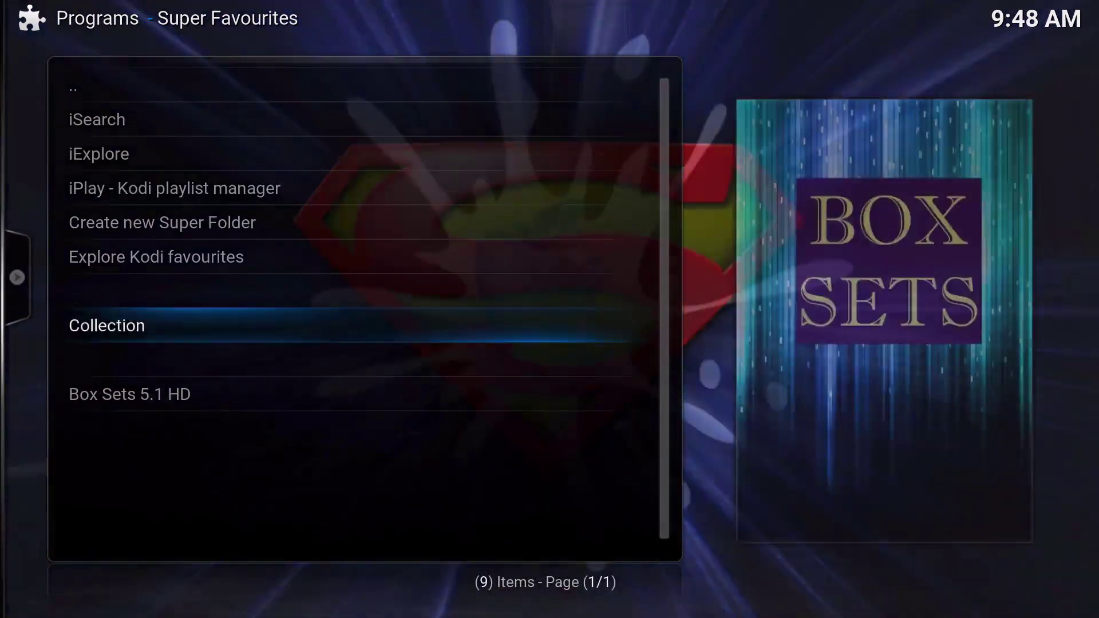
pyautogui.press('Down')
pyautogui.press('Down')
pyautogui.press('c')
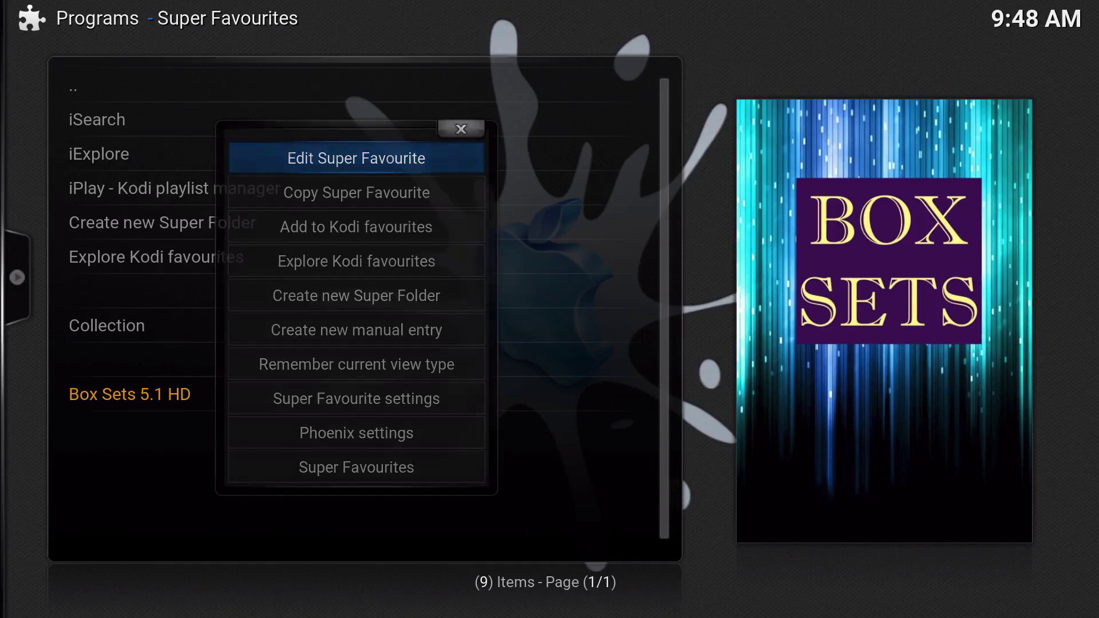
# Step: Remove the original Box Sets 5.1 HD entry from the main Super Favourites list
pyautogui.press('Return')
pyautogui.press('Down')
pyautogui.press('Down')
pyautogui.press('Down')
pyautogui.press('Down')
pyautogui.press('Down')
pyautogui.press('Down')
pyautogui.press('Down')
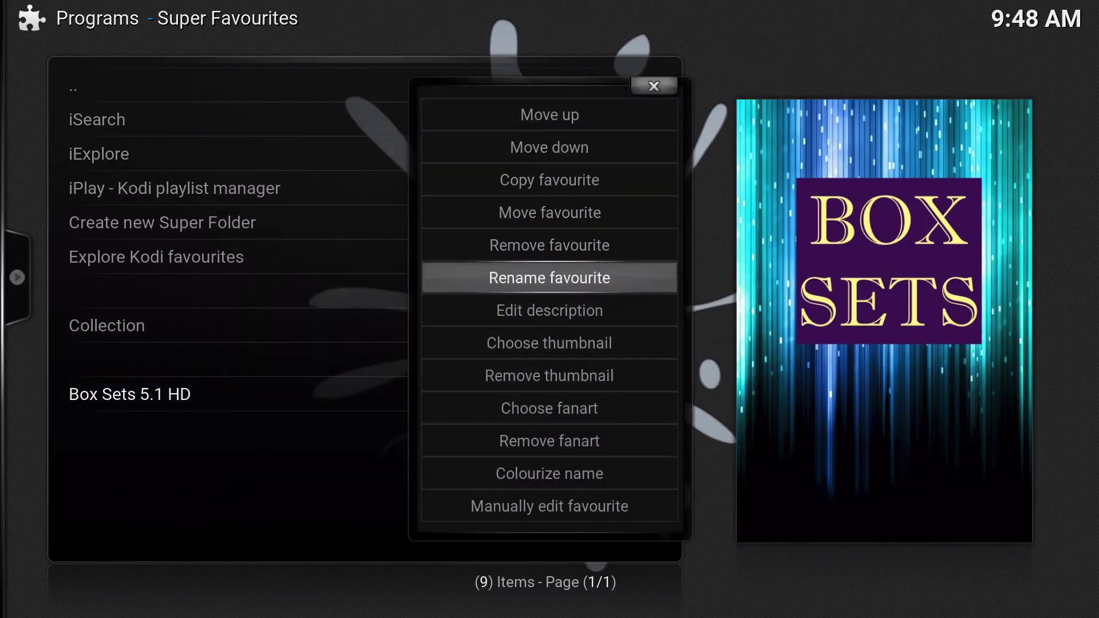
pyautogui.press('Up')
pyautogui.press('Up')
pyautogui.press('Up')
pyautogui.press('Up')
pyautogui.press('Down')
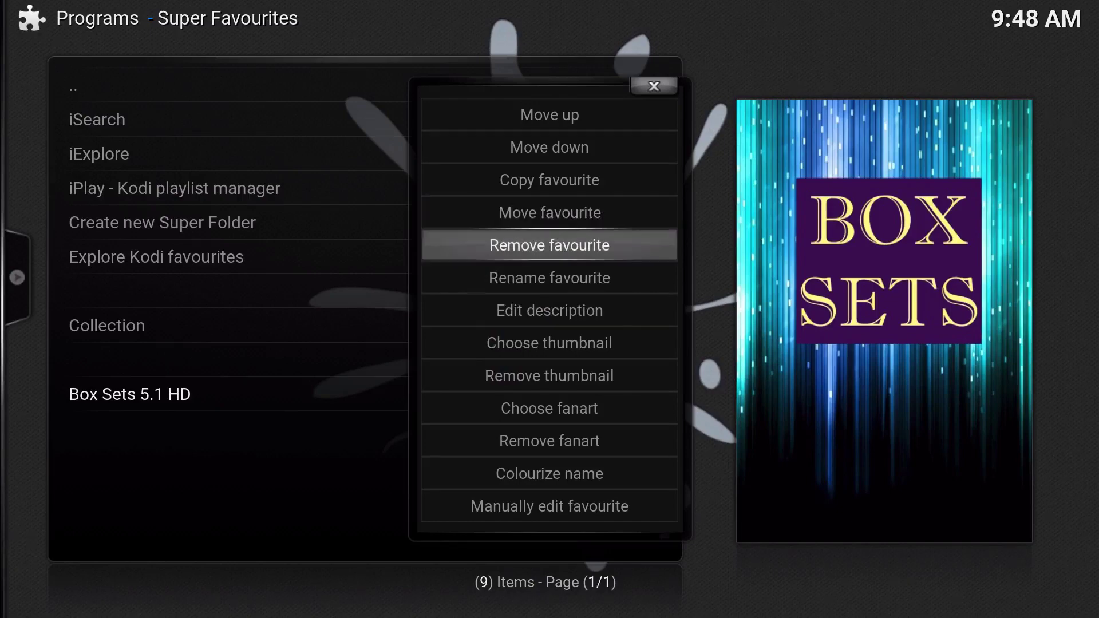
pyautogui.press('Return')
# Step: Open Collection and review the copied favourite's rename, thumbnail and fanart options without changing them
pyautogui.press('Down')
pyautogui.press('Down')
pyautogui.press('Down')
pyautogui.press('Down')
pyautogui.press('Down')
pyautogui.press('Down')
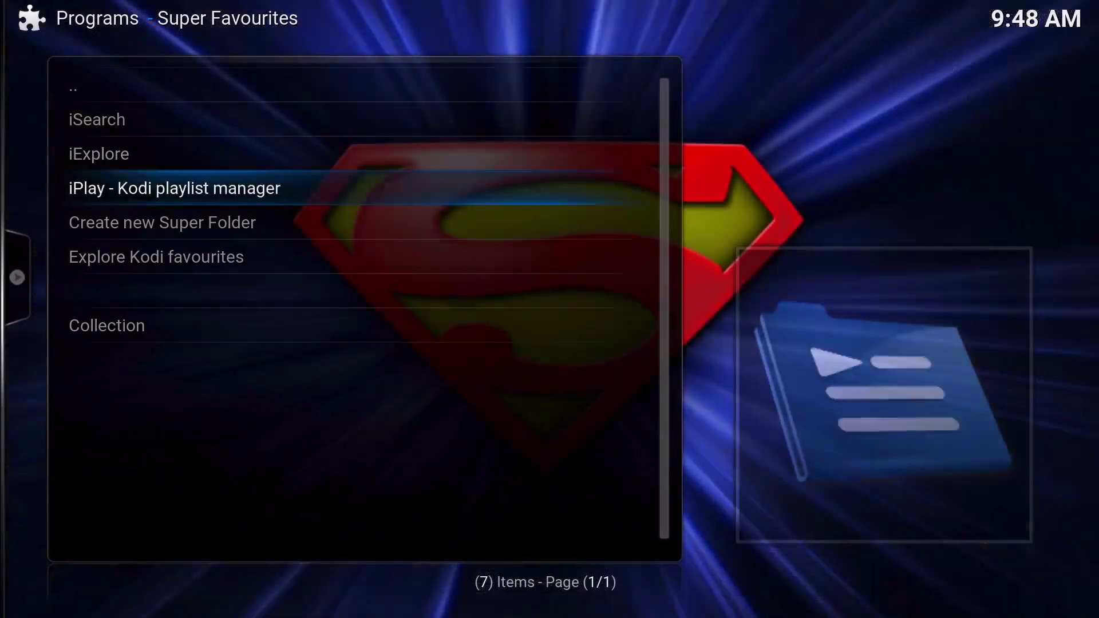
pyautogui.press('Return')
pyautogui.press('Down')
pyautogui.press('Down')
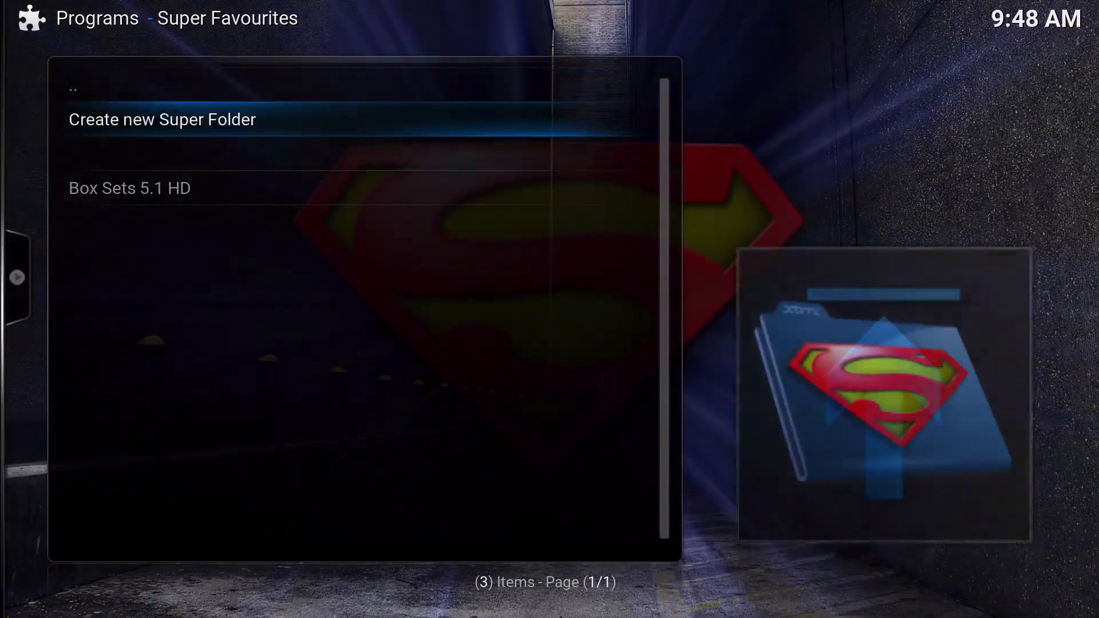
pyautogui.press('c')
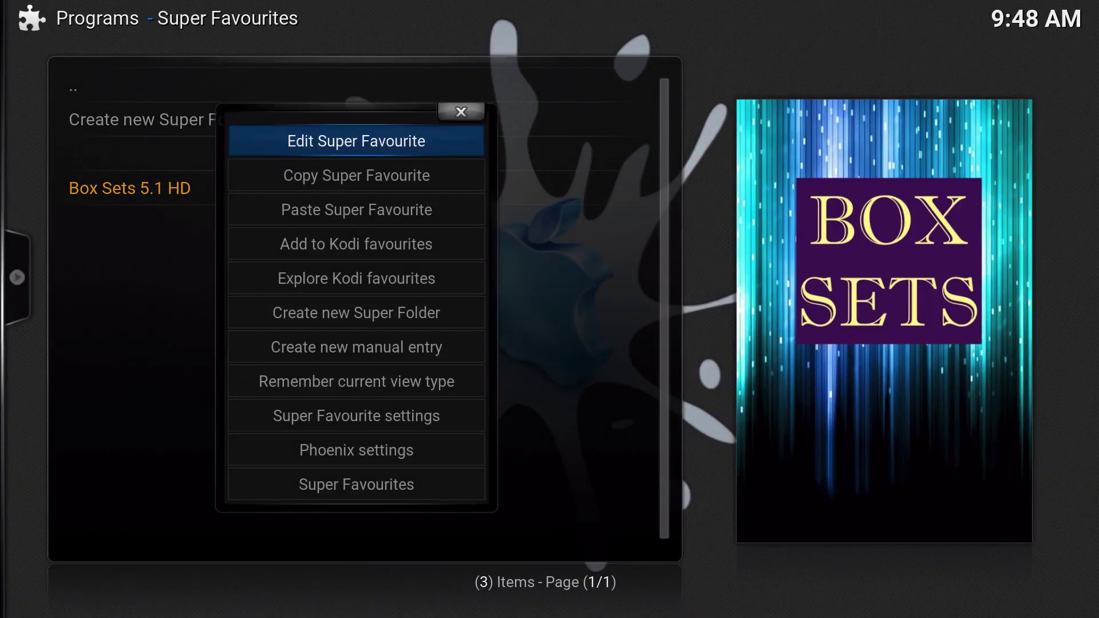
pyautogui.press('Return')
pyautogui.press('Down')
pyautogui.press('Down')
pyautogui.press('Down')
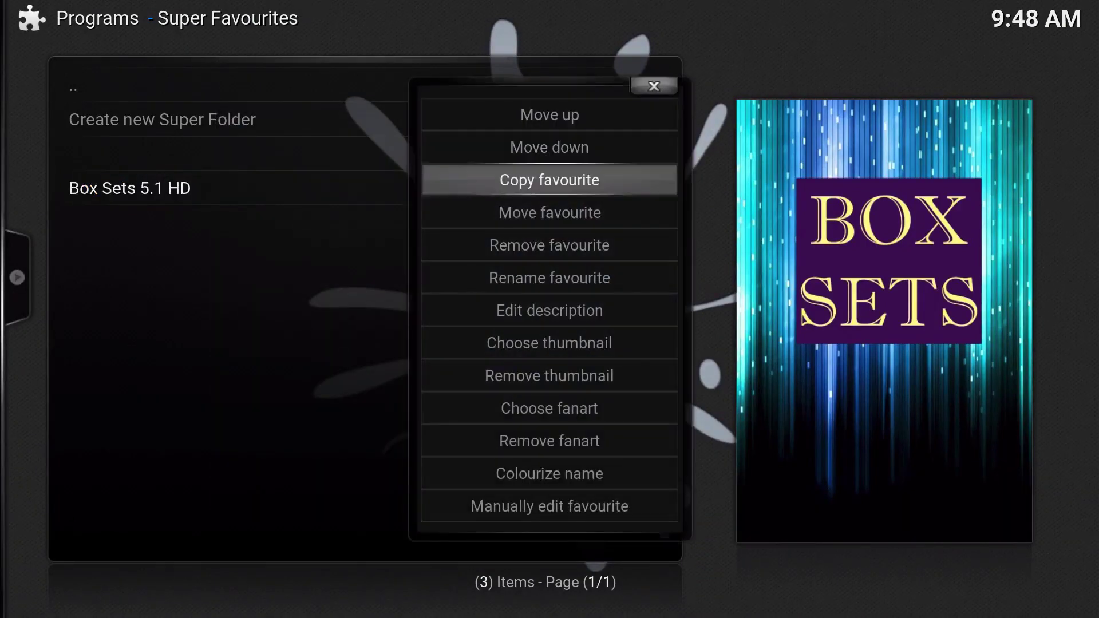
pyautogui.press('Down')
pyautogui.press('Down')
pyautogui.press('Down')
pyautogui.press('Down')
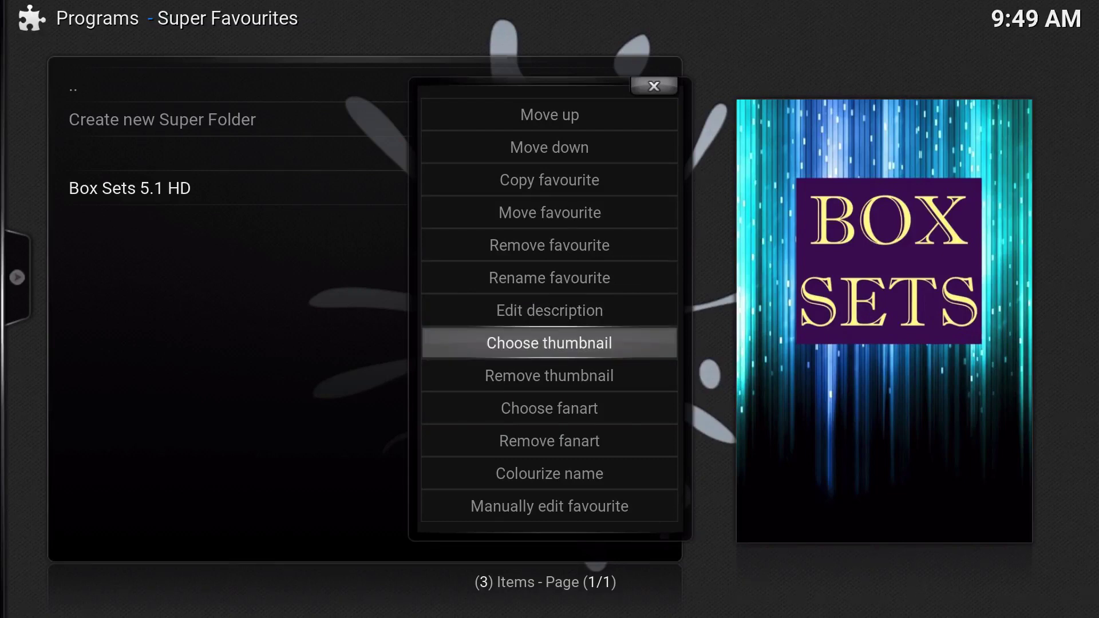
pyautogui.press('Down')
pyautogui.press('Down')
pyautogui.press('Down')
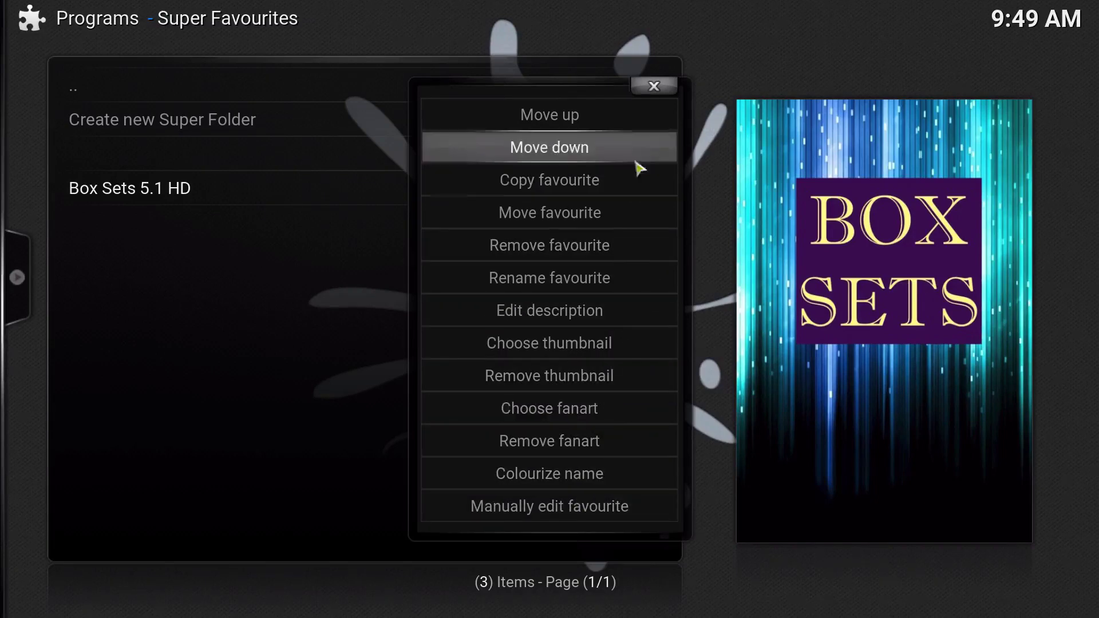
pyautogui.click(654, 88)
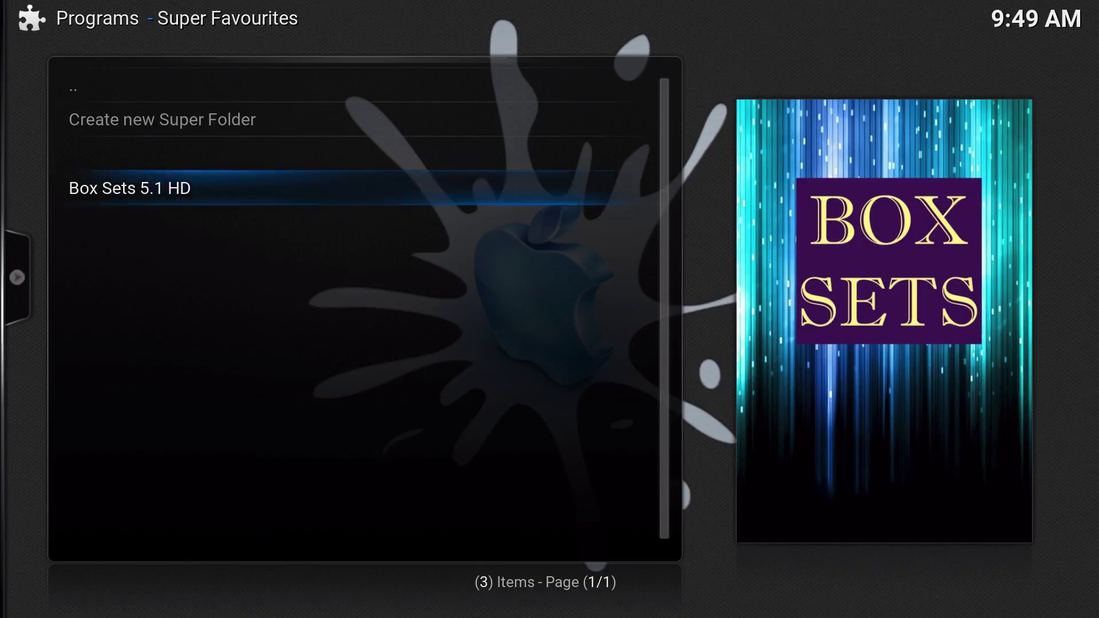
# Step: Back out of Super Favourites to the home screen and open the Phoenix video add-on
pyautogui.press('Up')
pyautogui.press('Down')
pyautogui.press('BackSpace')
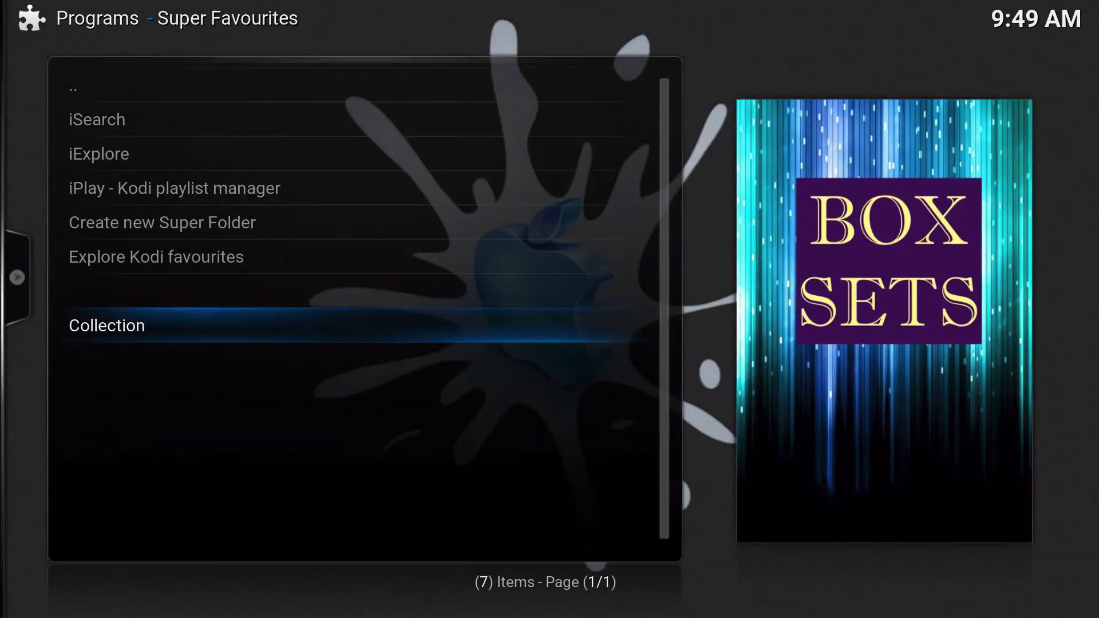
pyautogui.press('BackSpace')
pyautogui.press('BackSpace')
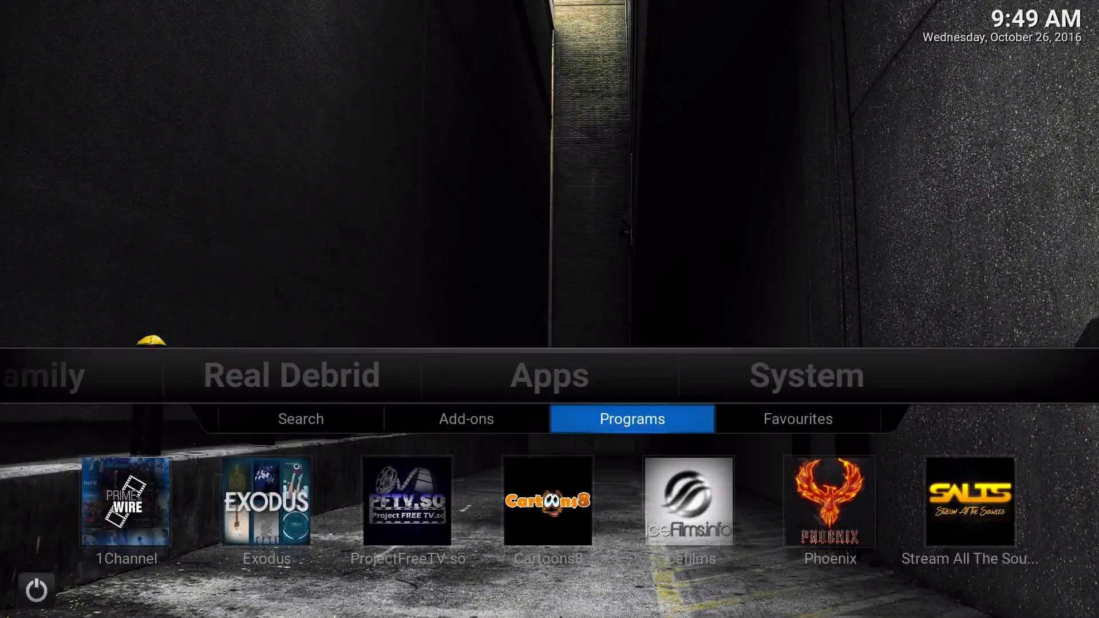
pyautogui.press('Left')
pyautogui.press('Return')
pyautogui.press('Down')
pyautogui.press('Down')
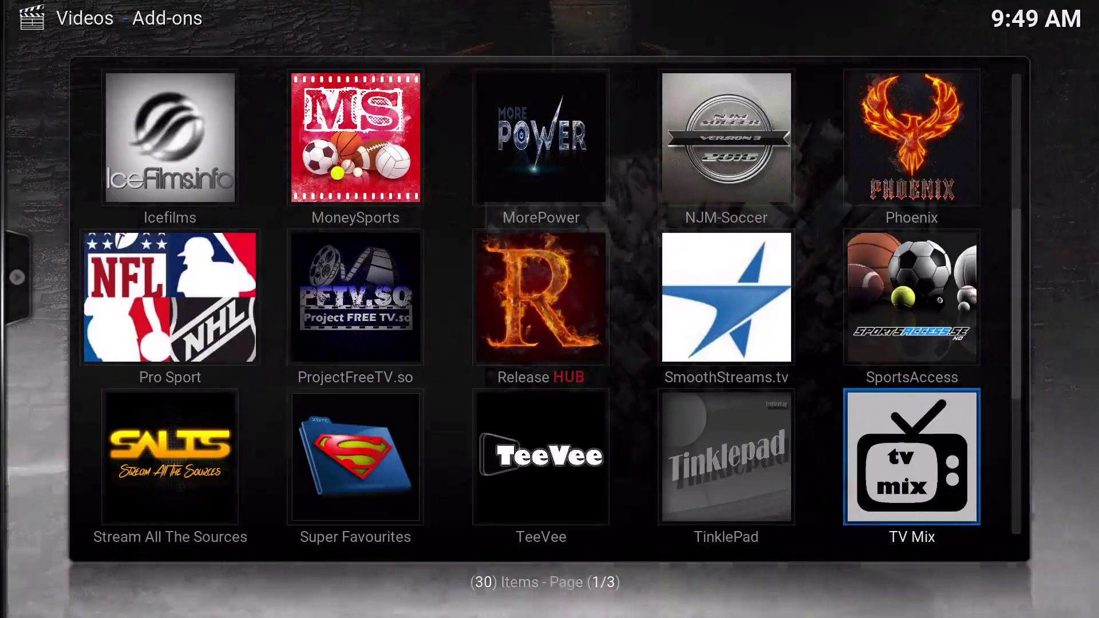
pyautogui.press('Up')
pyautogui.press('Up')
pyautogui.press('Return')
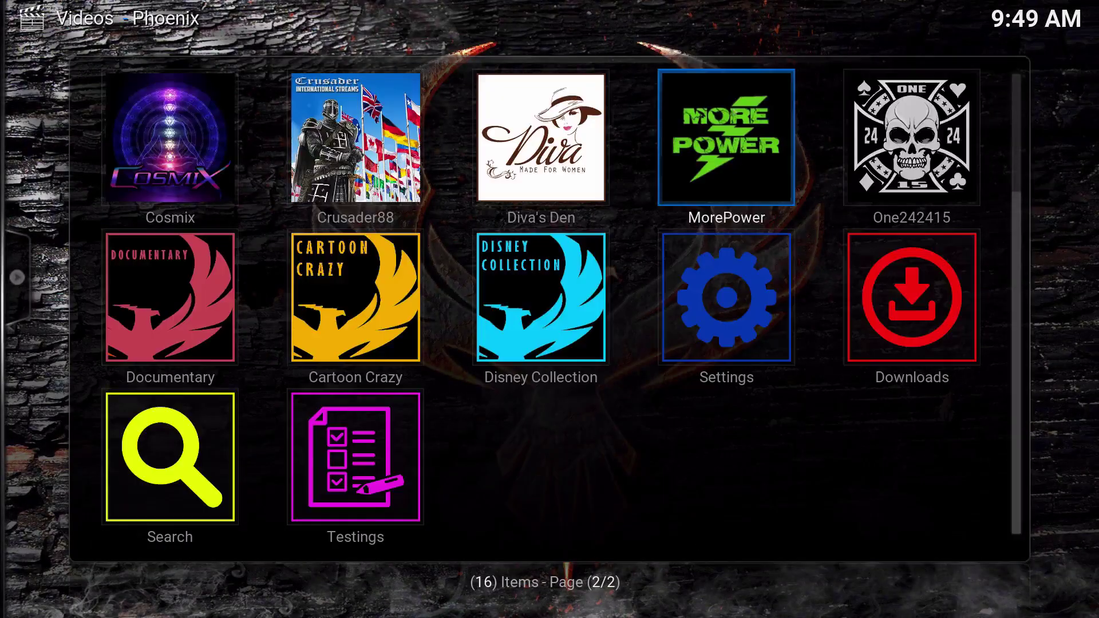
# Step: Open Phoenix's One242415 section and highlight its New Releases entry
pyautogui.press('Right')
pyautogui.press('Left')
pyautogui.press('Right')
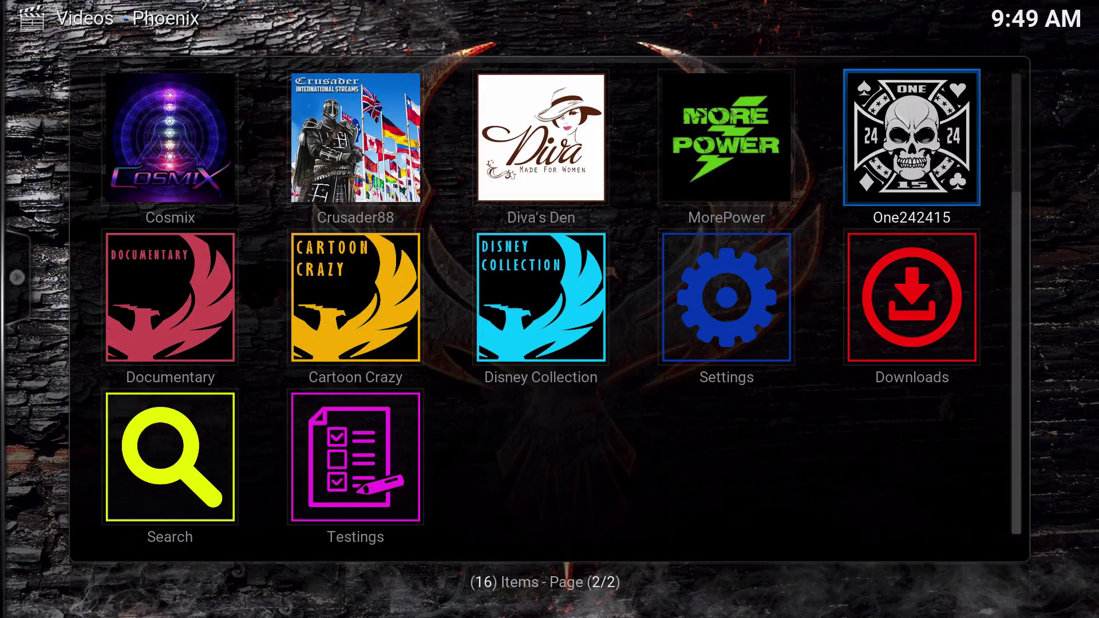
pyautogui.press('Return')
pyautogui.press('Down')
pyautogui.press('Down')
pyautogui.press('Down')
pyautogui.press('Down')
pyautogui.press('Down')
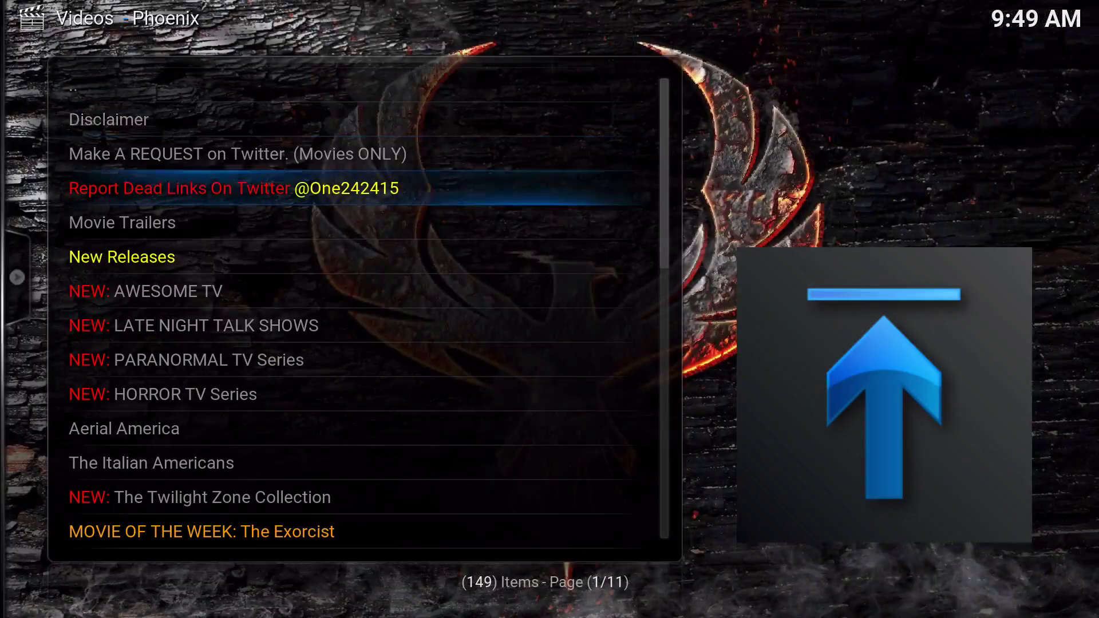
pyautogui.press('Down')
pyautogui.press('Down')
pyautogui.press('Down')
pyautogui.press('Down')
pyautogui.press('Down')
pyautogui.press('Down')
pyautogui.press('Down')
pyautogui.press('Down')
pyautogui.press('Down')
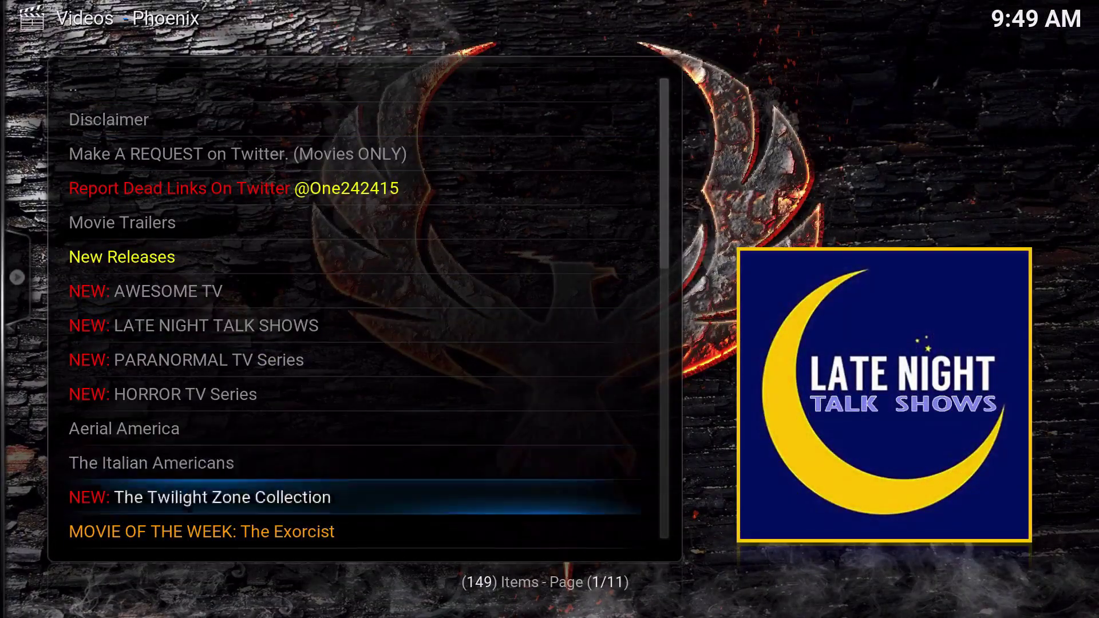
pyautogui.press('Down')
pyautogui.press('Down')
pyautogui.press('Down')
pyautogui.press('Down')
pyautogui.press('Down')
pyautogui.press('Down')
pyautogui.press('Down')
pyautogui.press('Down')
pyautogui.press('Down')
pyautogui.press('Down')
pyautogui.press('Down')
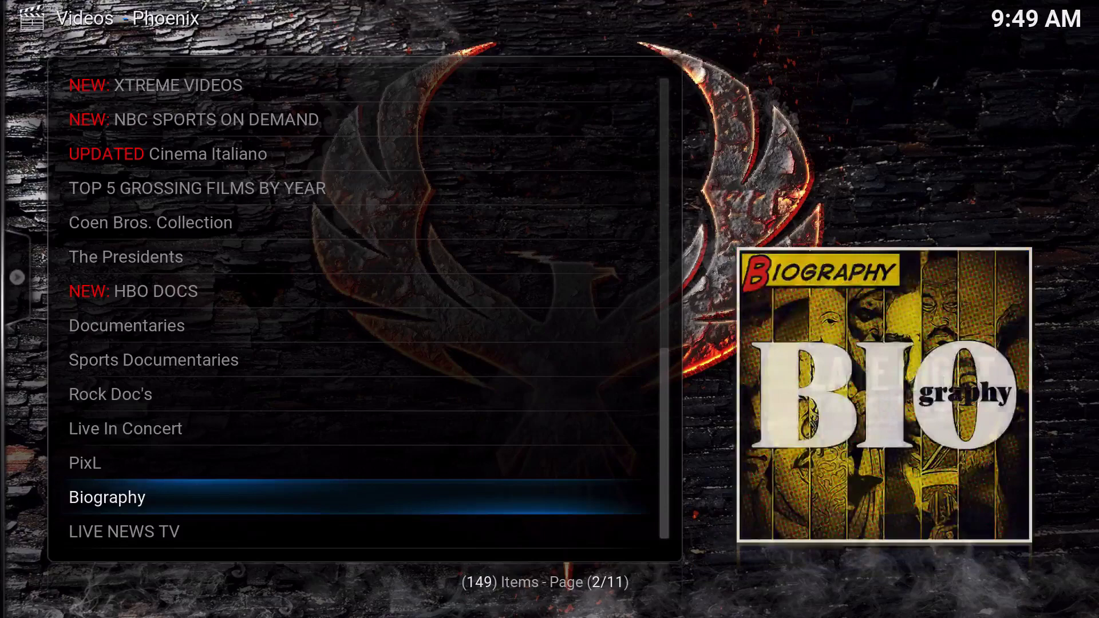
pyautogui.press('Up')
pyautogui.press('Up')
pyautogui.press('Up')
pyautogui.press('Up')
pyautogui.press('Up')
pyautogui.press('Up')
pyautogui.press('Up')
pyautogui.press('Up')
pyautogui.press('Up')
pyautogui.press('Up')
pyautogui.press('Up')
pyautogui.press('Up')
pyautogui.press('Up')
pyautogui.press('Up')
pyautogui.press('Up')
pyautogui.press('Up')
pyautogui.press('Up')
pyautogui.press('Up')
pyautogui.press('Up')
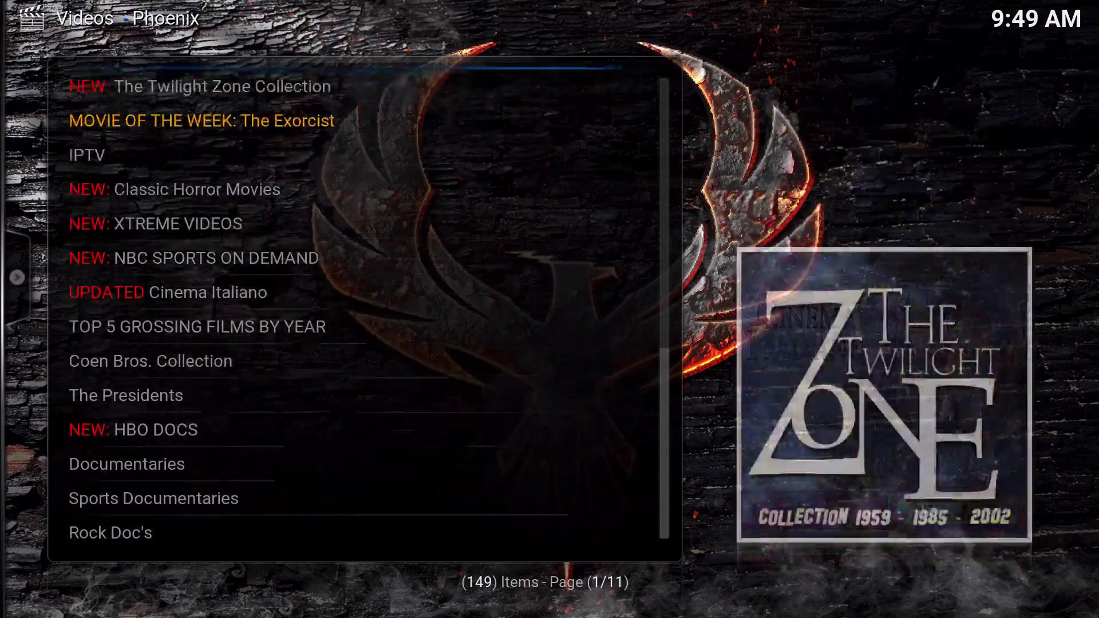
pyautogui.press('Up')
pyautogui.press('Up')
pyautogui.press('Up')
pyautogui.press('Up')
pyautogui.press('Up')
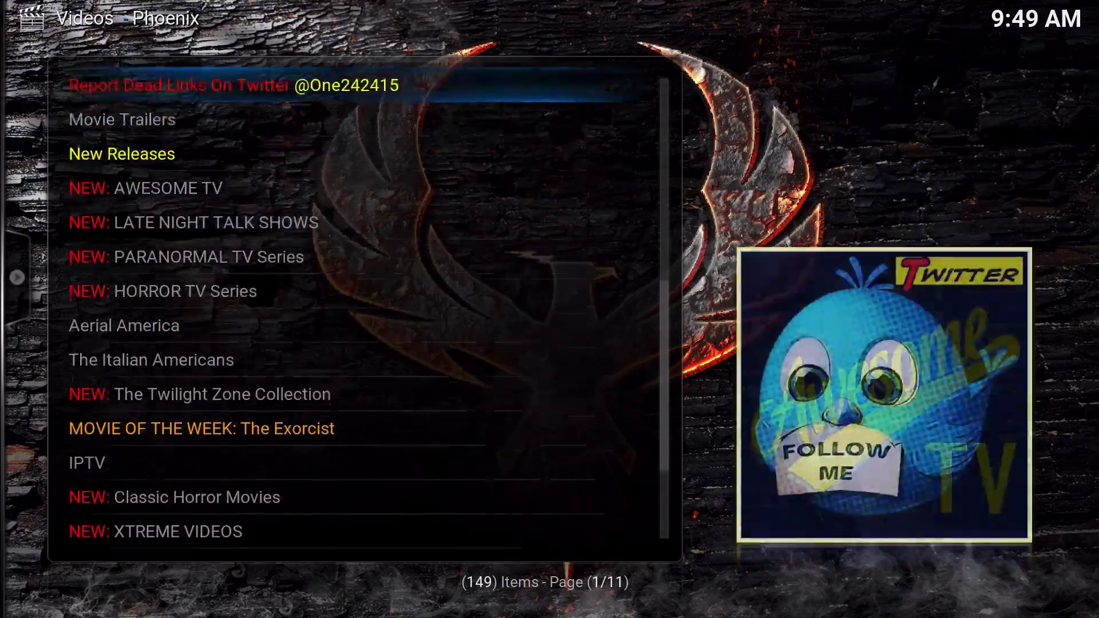
pyautogui.press('Down')
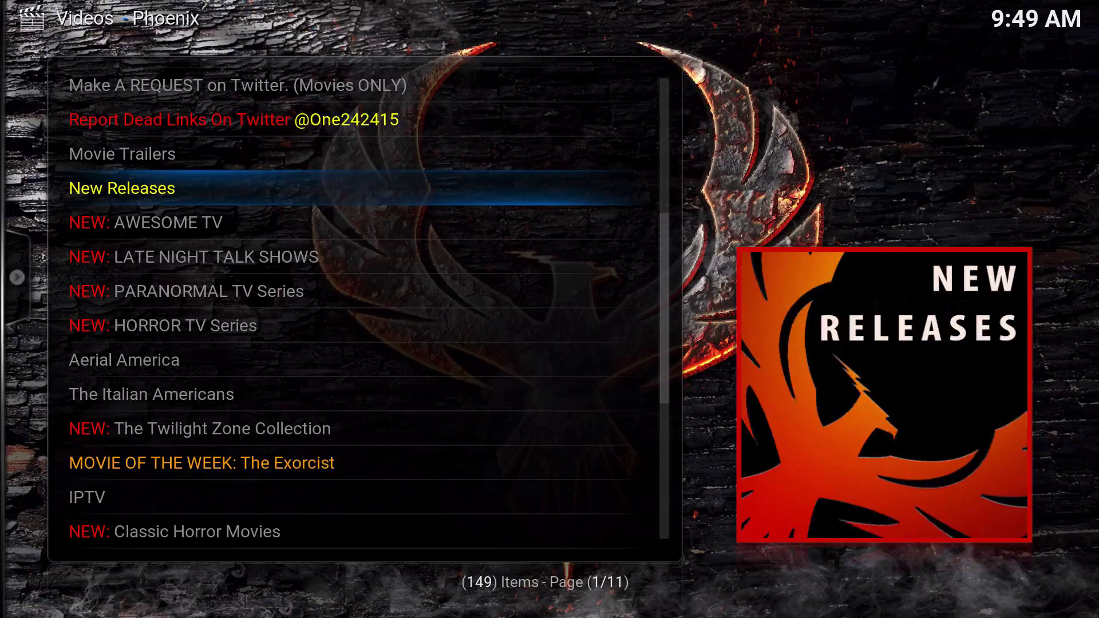
# Step: Add New Releases to Super Favourites with the Collection folder as its destination
pyautogui.press('c')
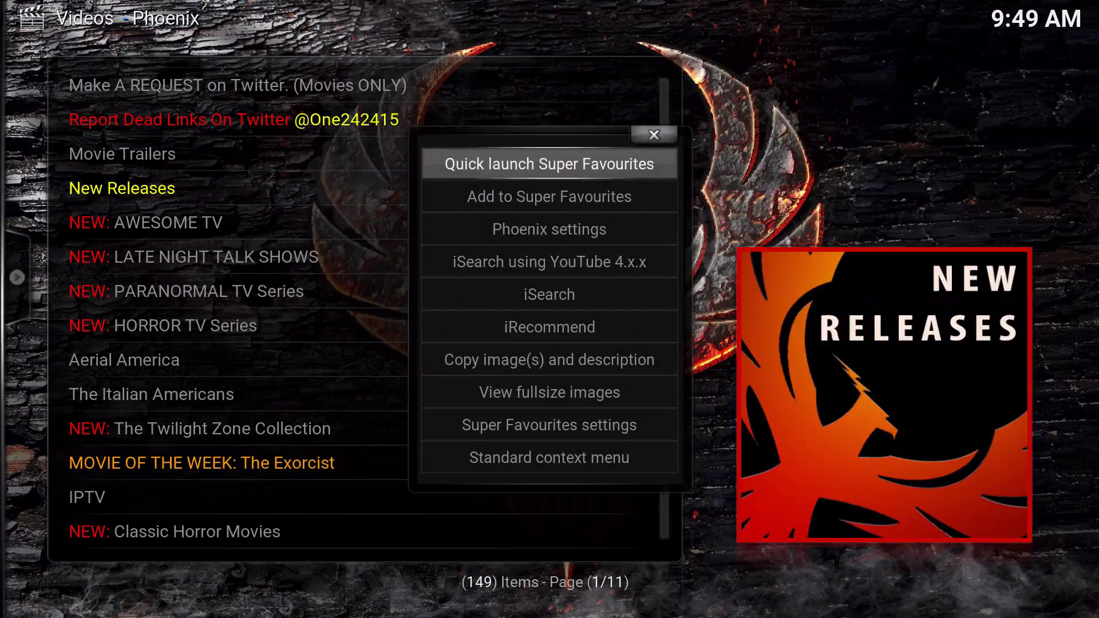
pyautogui.press('Down')
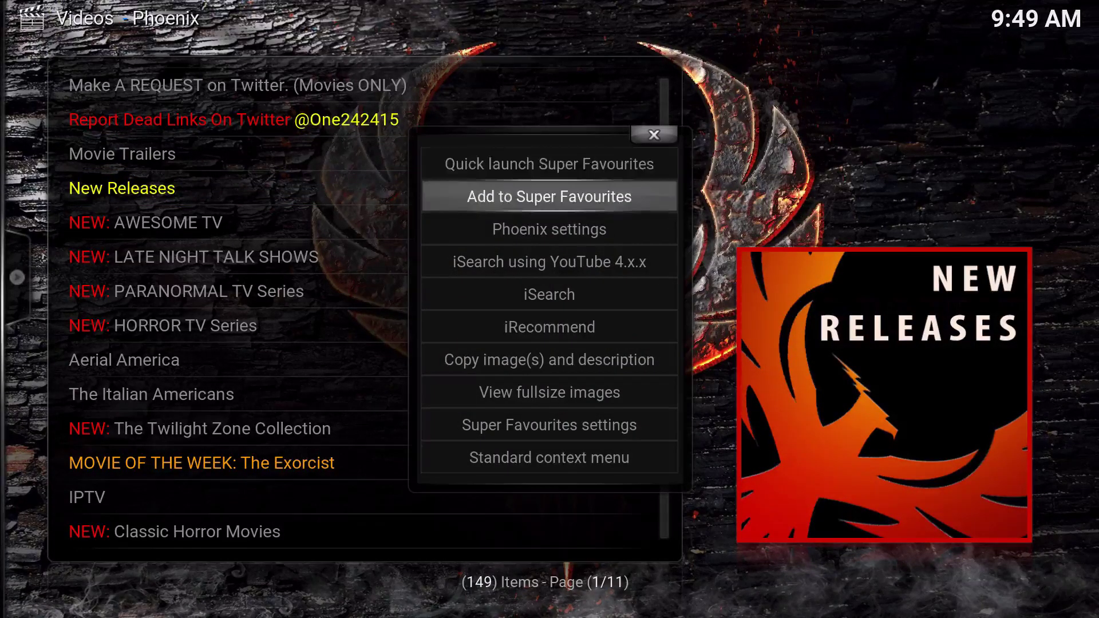
pyautogui.press('Return')
pyautogui.press('Down')
pyautogui.press('Down')
pyautogui.press('Down')
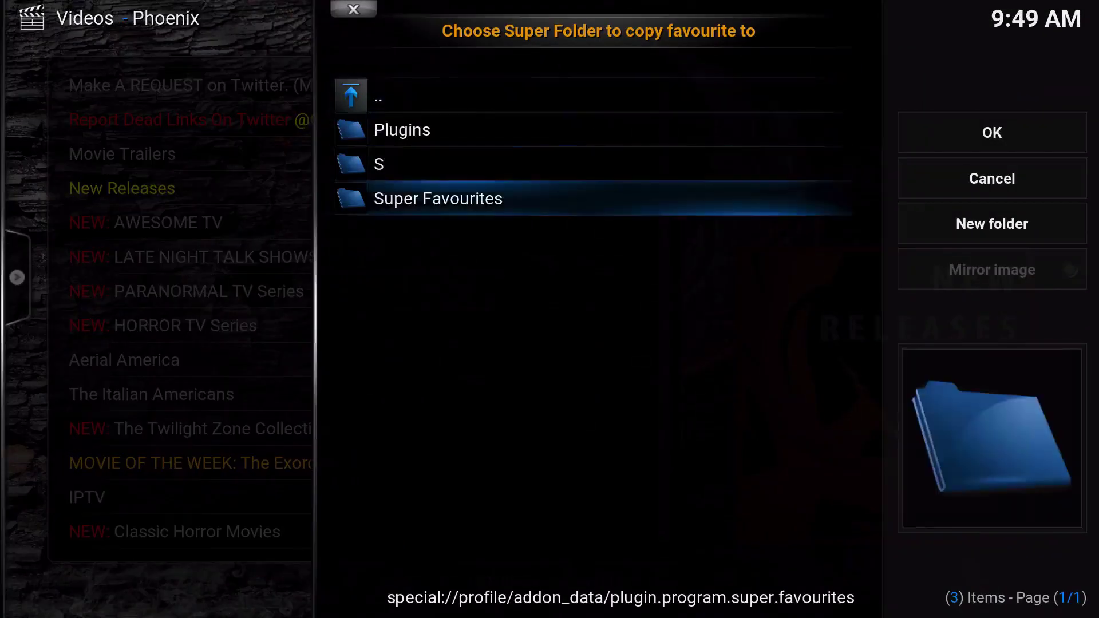
pyautogui.press('Return')
pyautogui.press('Down')
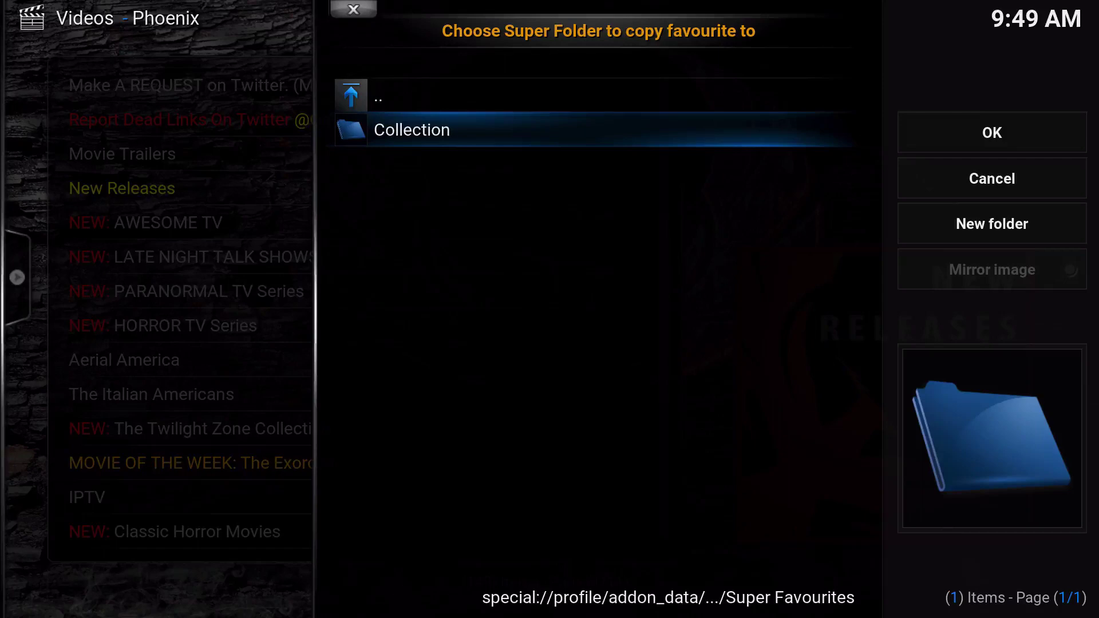
pyautogui.press('Return')
pyautogui.press('Right')
pyautogui.press('Return')
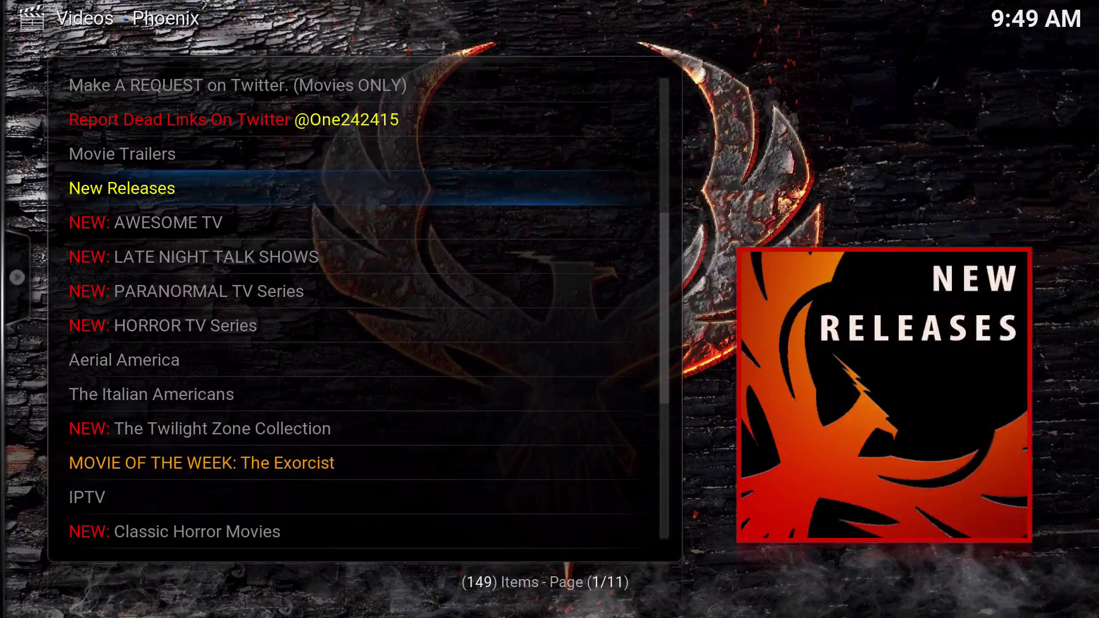
# Step: Return from the One242415 list to the video add-ons grid
pyautogui.press('BackSpace')
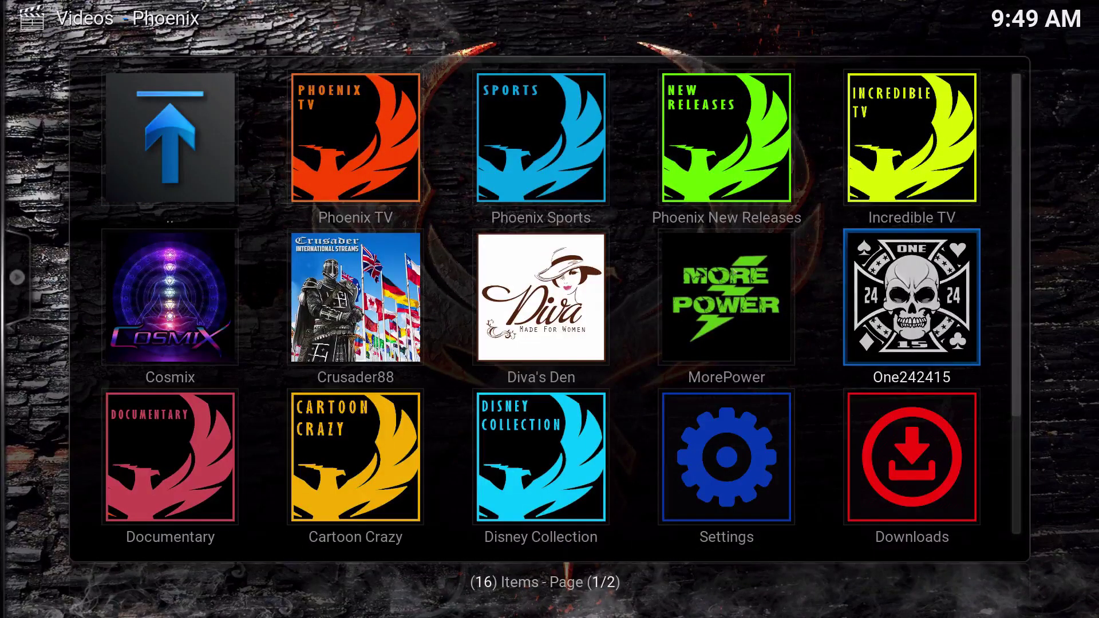
pyautogui.press('BackSpace')
pyautogui.press('Left')
pyautogui.press('Left')
pyautogui.press('Left')
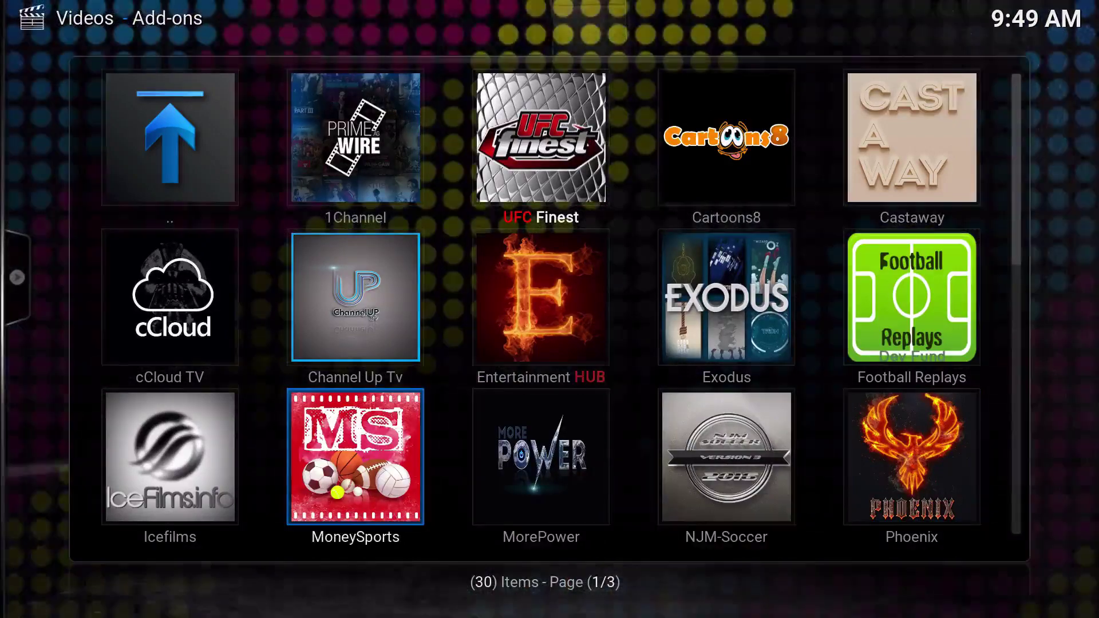
pyautogui.press('Down')
pyautogui.press('Down')
pyautogui.press('Up')
pyautogui.press('Up')
pyautogui.press('Down')
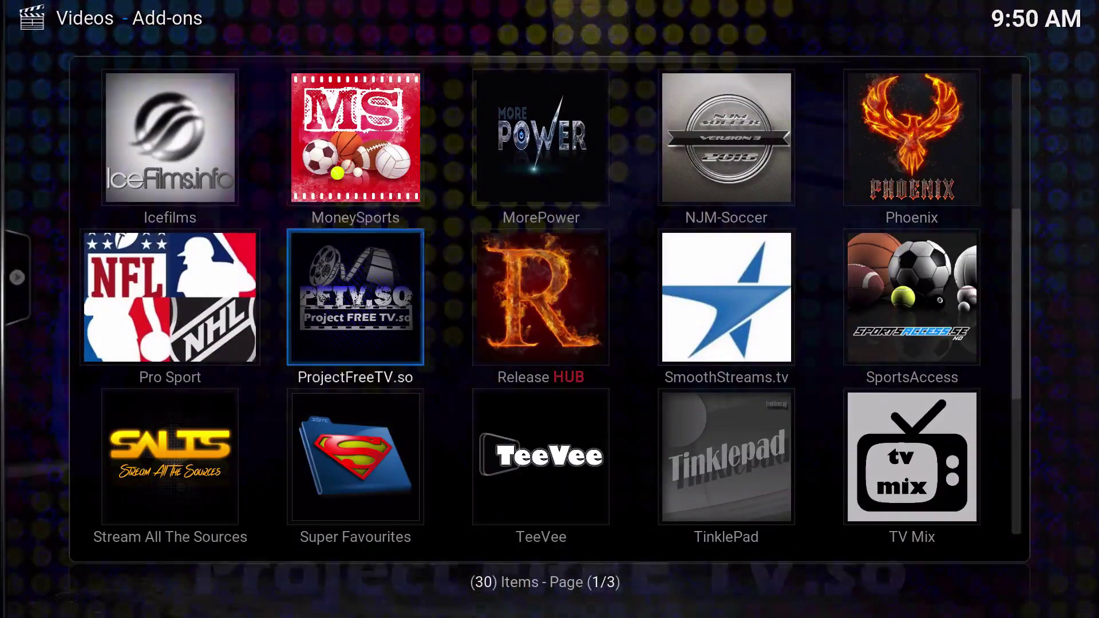
pyautogui.press('Down')
pyautogui.press('Down')
pyautogui.press('Down')
pyautogui.press('Up')
pyautogui.press('Up')
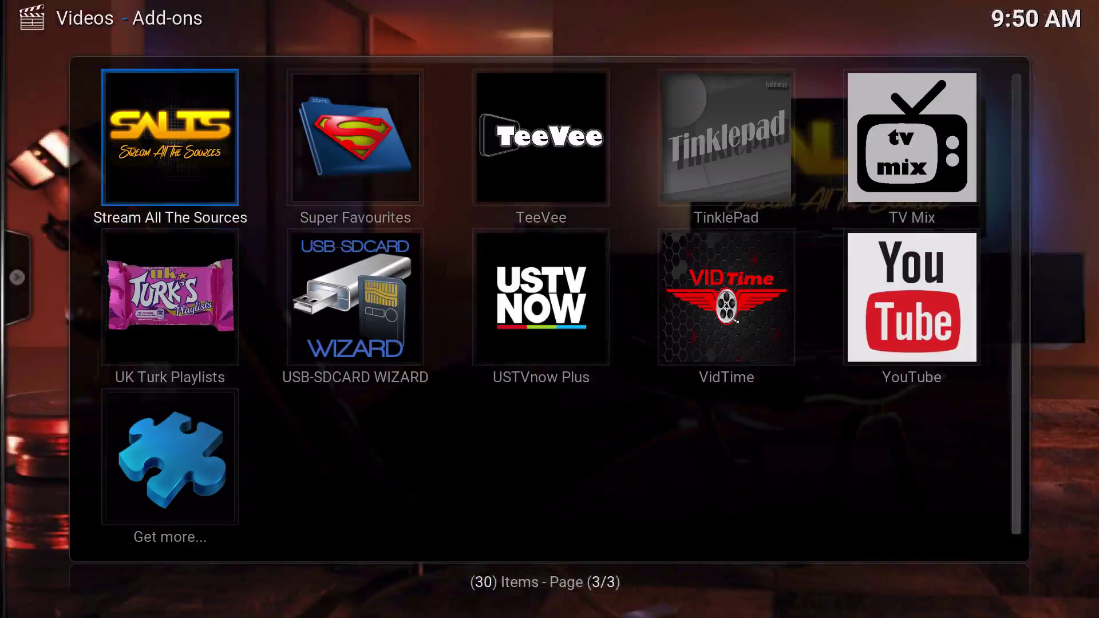
pyautogui.press('Up')
pyautogui.press('Up')
pyautogui.press('Up')
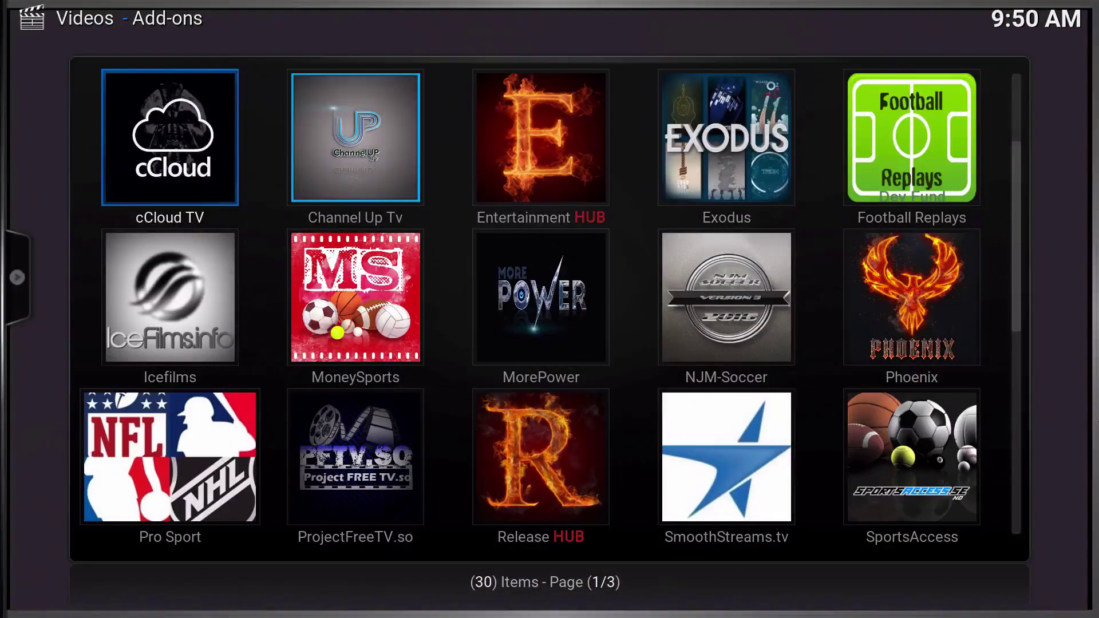
# Step: Find and reopen the Phoenix add-on in the video add-ons grid
pyautogui.press('Up')
pyautogui.press('Right')
pyautogui.press('Right')
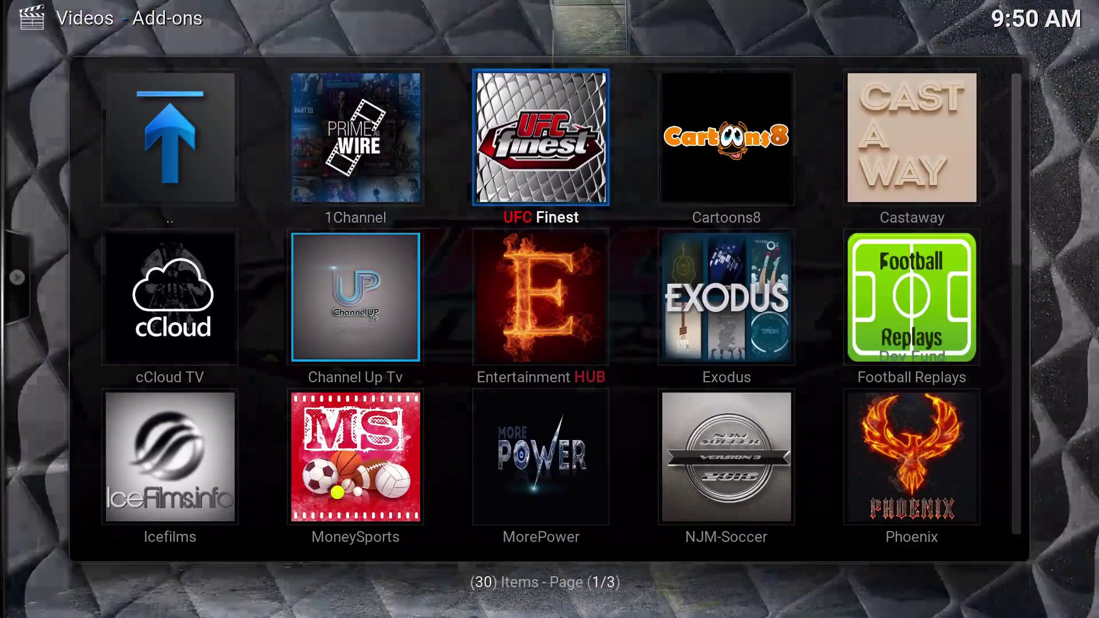
pyautogui.press('Right')
pyautogui.press('Down')
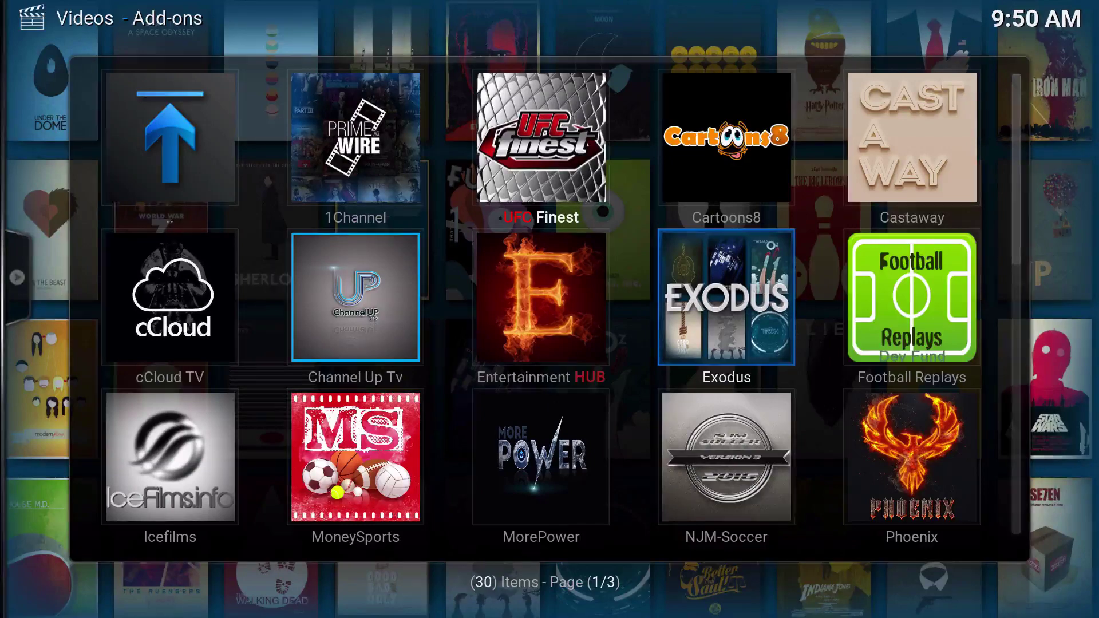
pyautogui.press('Down')
pyautogui.press('Right')
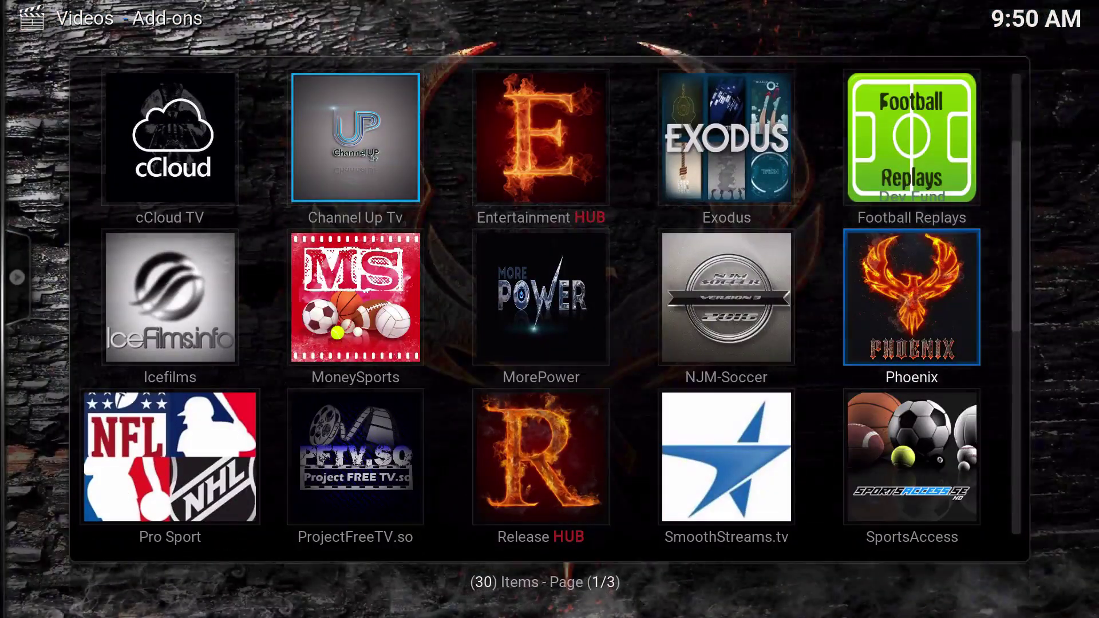
pyautogui.press('Return')
# Step: Copy Disney Collection into the Super Favourites Collection folder and leave Phoenix
pyautogui.press('Left')
pyautogui.press('Left')
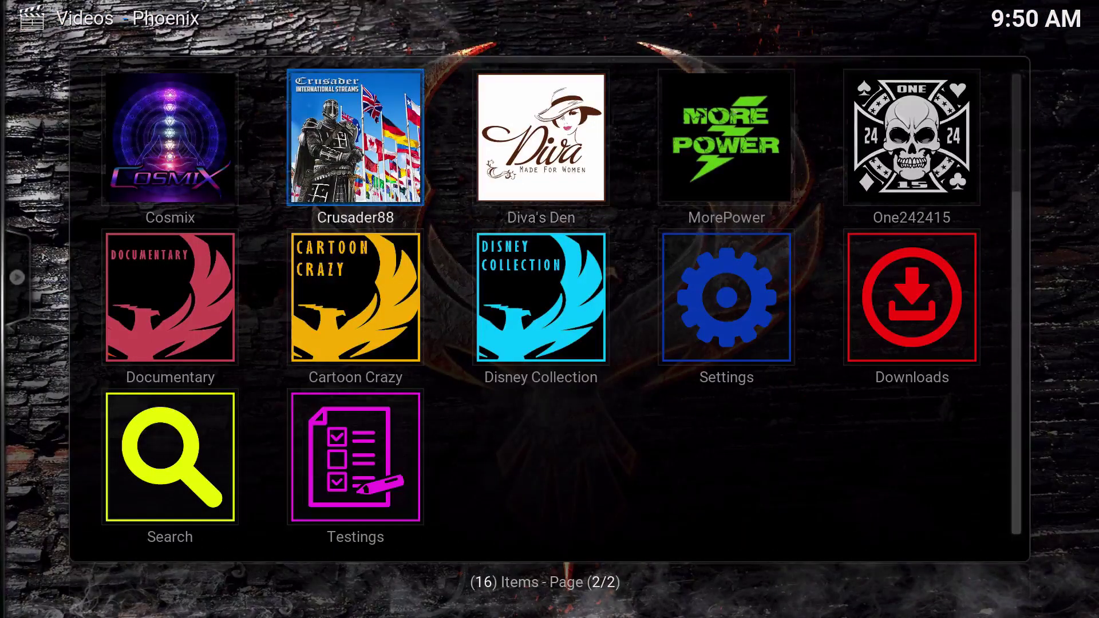
pyautogui.press('Down')
pyautogui.press('Right')
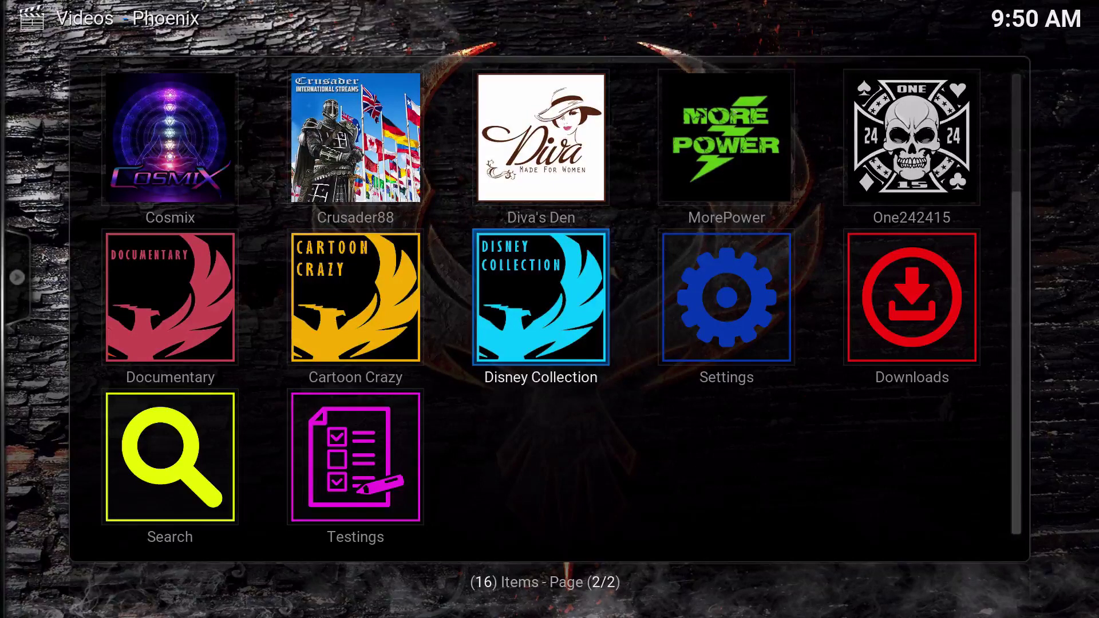
pyautogui.press('c')
pyautogui.press('Down')
pyautogui.press('Return')
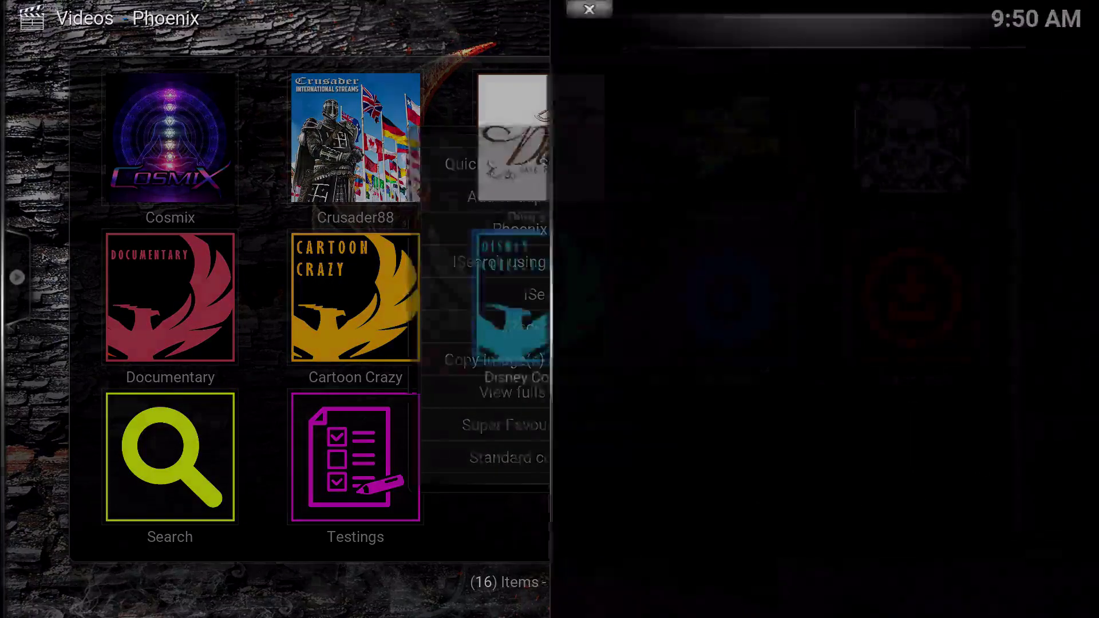
pyautogui.press('Down')
pyautogui.press('Down')
pyautogui.press('Down')
pyautogui.press('Return')
pyautogui.press('Down')
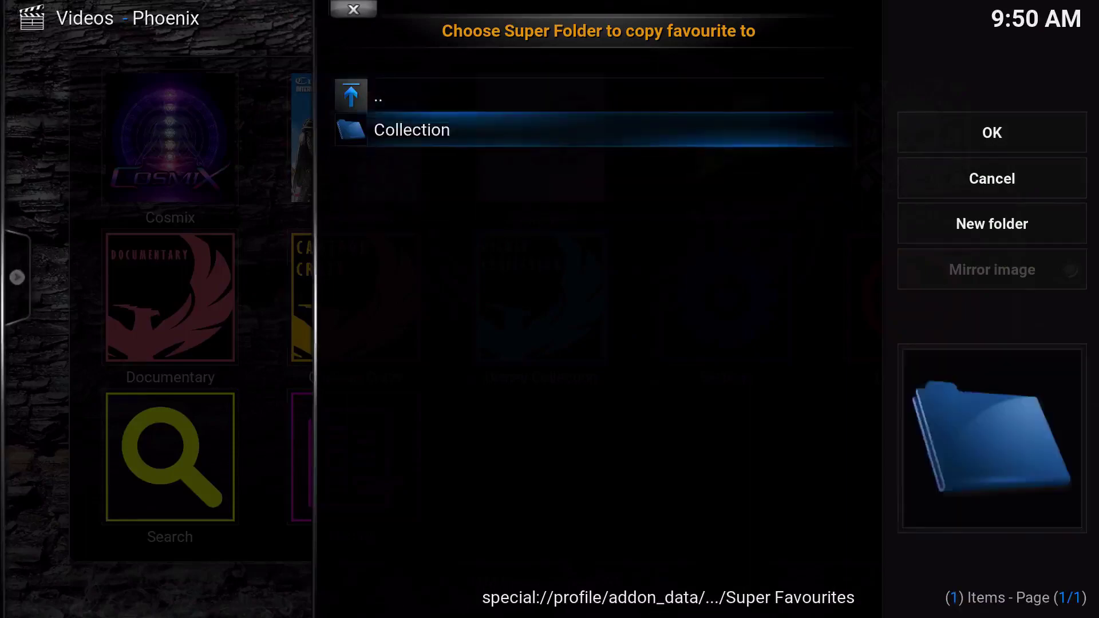
pyautogui.press('Return')
pyautogui.press('Right')
pyautogui.press('Return')
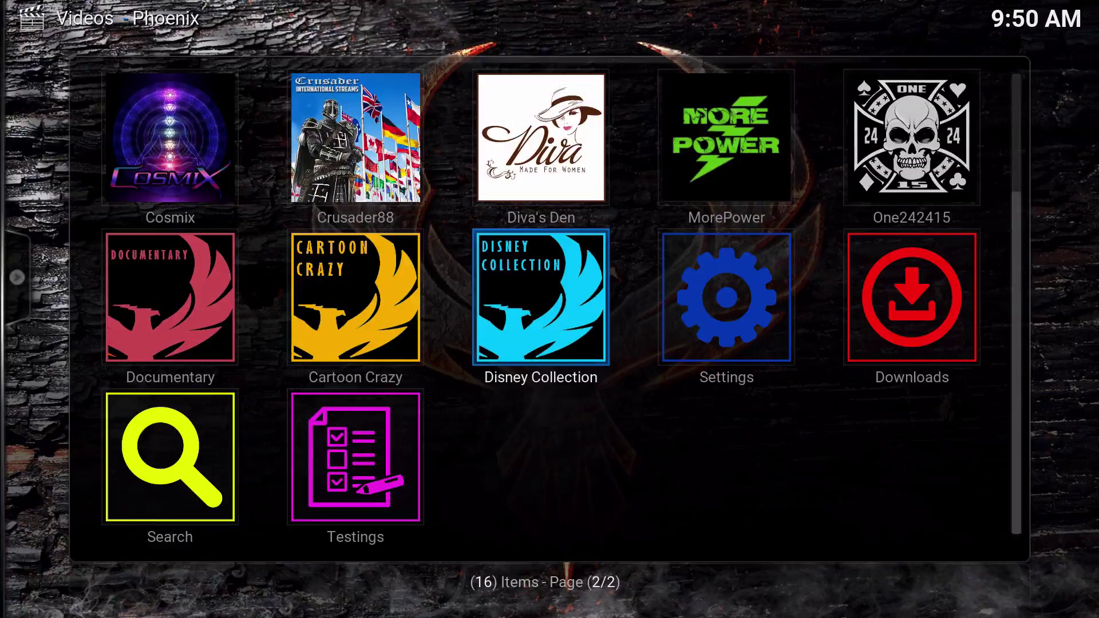
pyautogui.press('BackSpace')
pyautogui.press('BackSpace')
# Step: Launch Super Favourites from Apps > Programs and highlight its Collection super folder
pyautogui.press('Right')
pyautogui.press('Left')
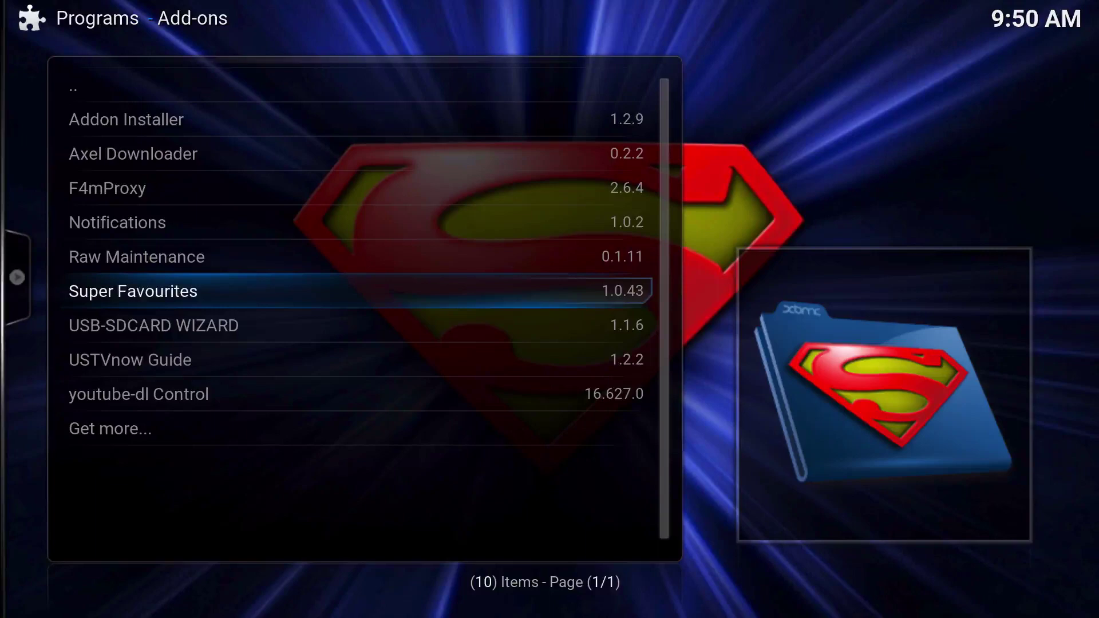
pyautogui.press('Return')
pyautogui.press('Up')
pyautogui.press('Up')
pyautogui.press('Down')
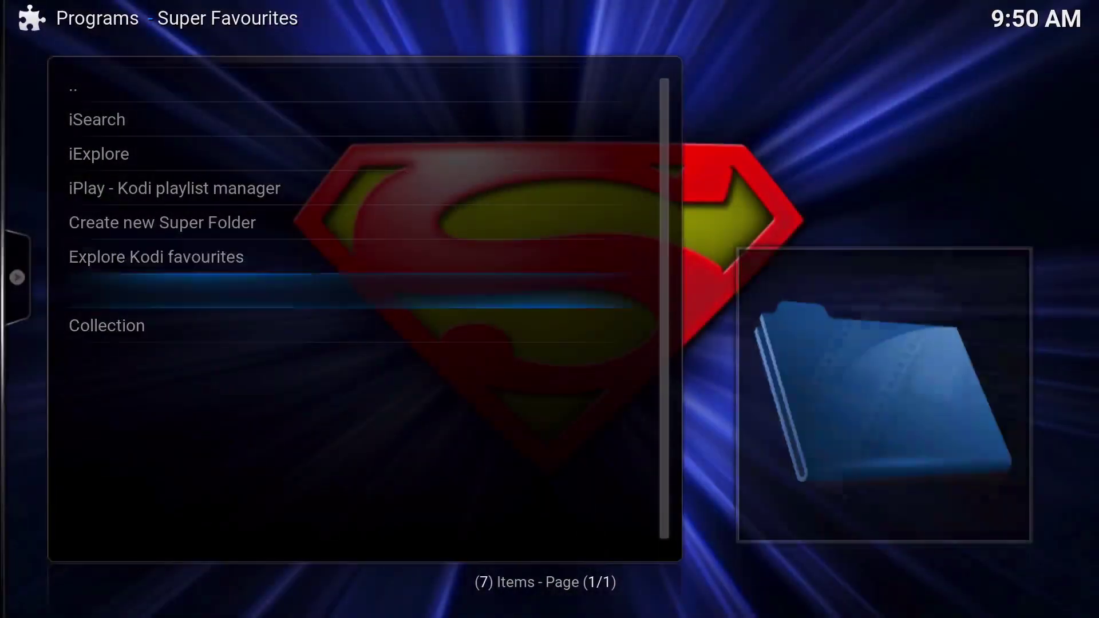
pyautogui.press('Down')
pyautogui.press('BackSpace')
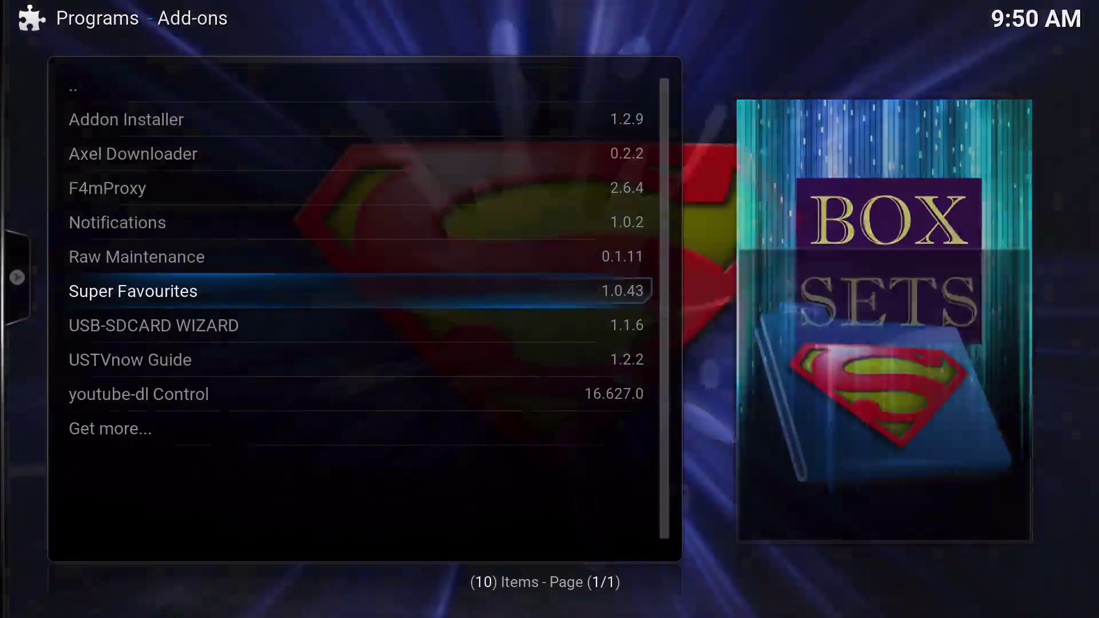
pyautogui.press('Return')
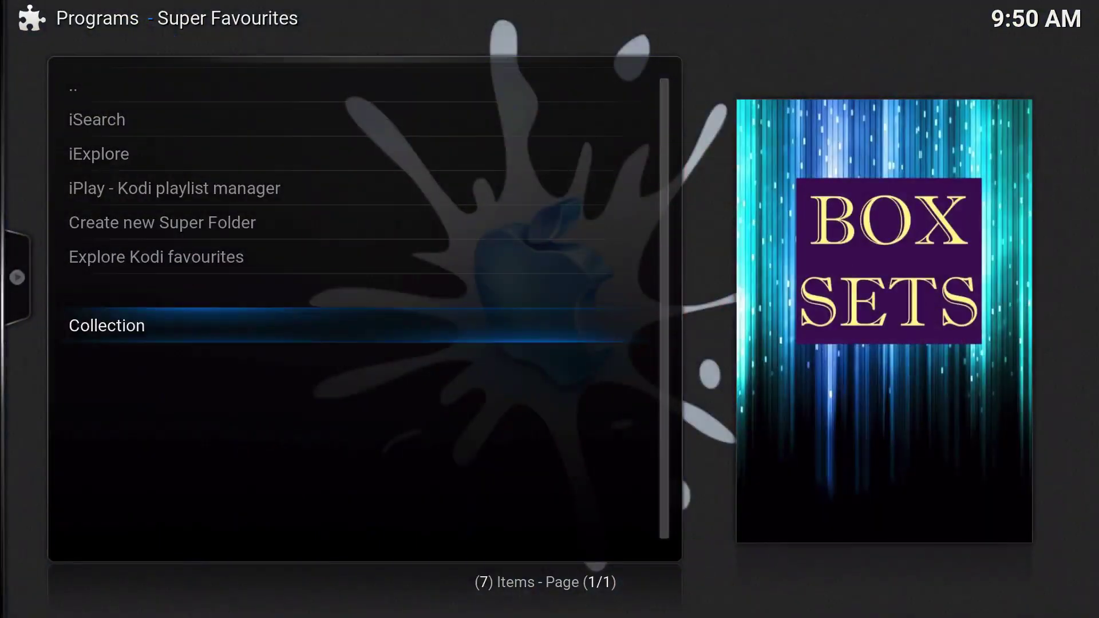
# Step: Check that the Collection folder contains Disney Collection, then return to the main list
pyautogui.press('Return')
pyautogui.press('Down')
pyautogui.press('Down')
pyautogui.press('Up')
pyautogui.press('Up')
pyautogui.press('Up')
pyautogui.press('Up')
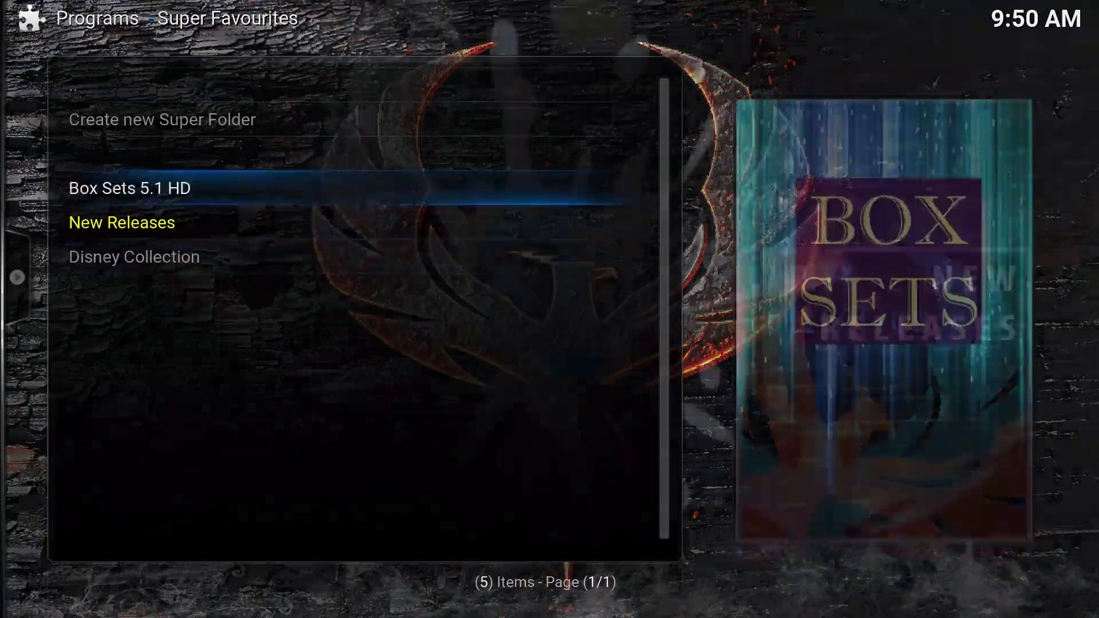
pyautogui.press('BackSpace')
pyautogui.press('Up')
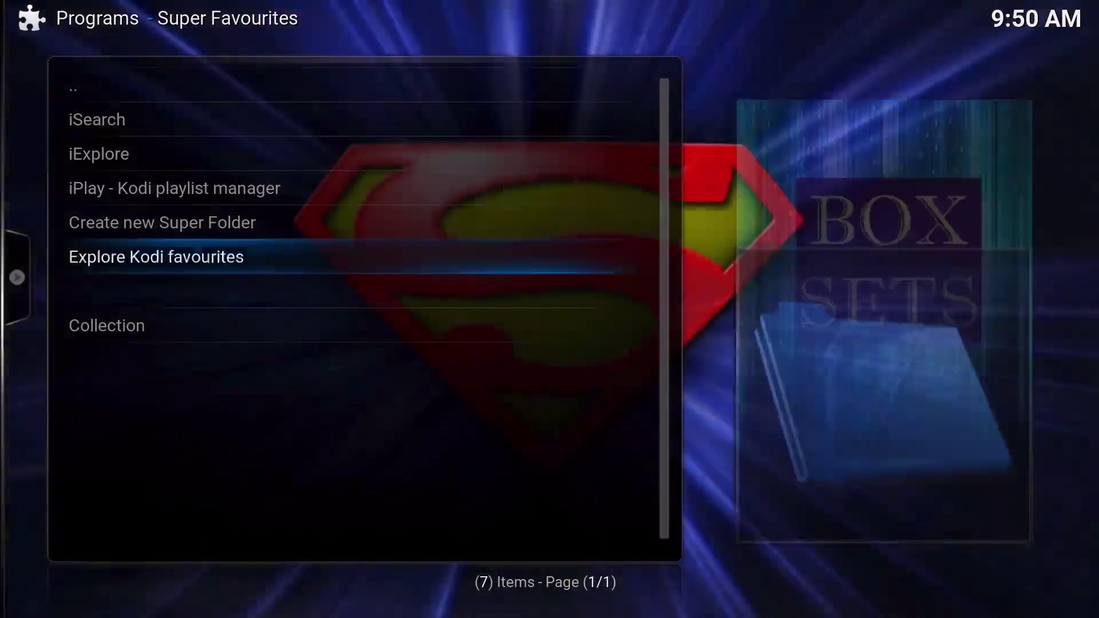
pyautogui.press('Down')
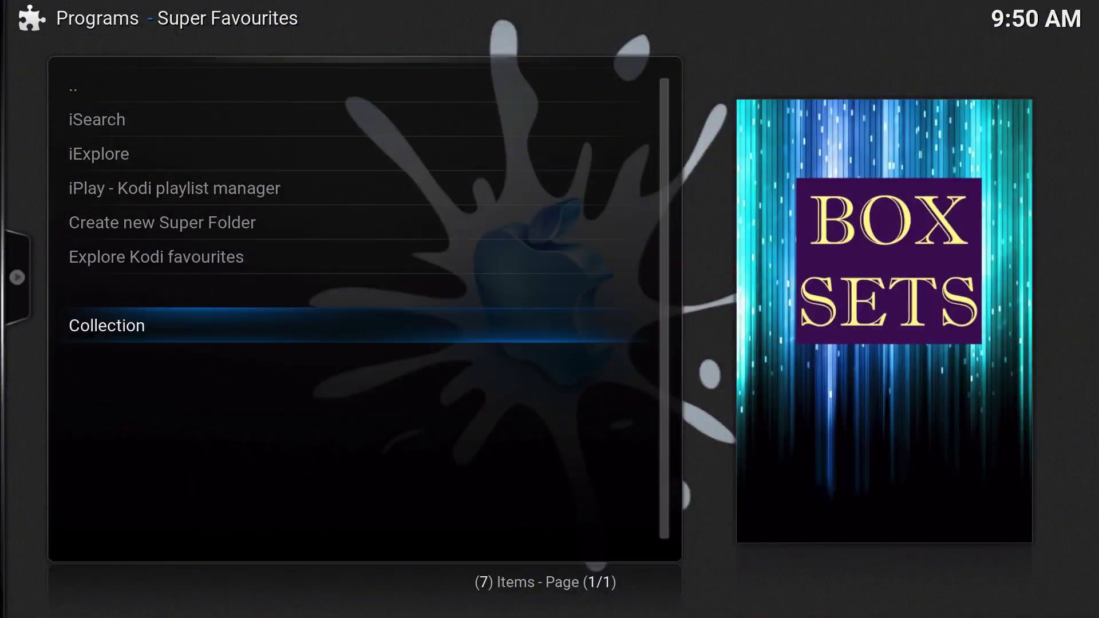
# Step: Add the Collection folder to Kodi favourites and go back to the home screen
pyautogui.press('c')
pyautogui.press('Down')
pyautogui.press('Down')
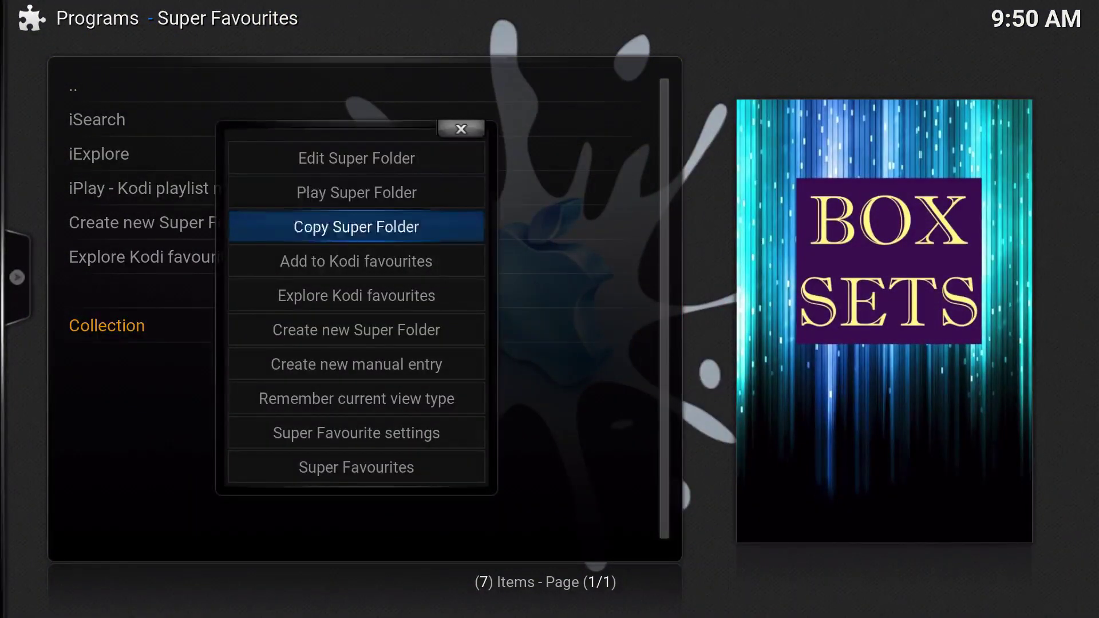
pyautogui.press('Down')
pyautogui.press('Down')
pyautogui.press('Up')
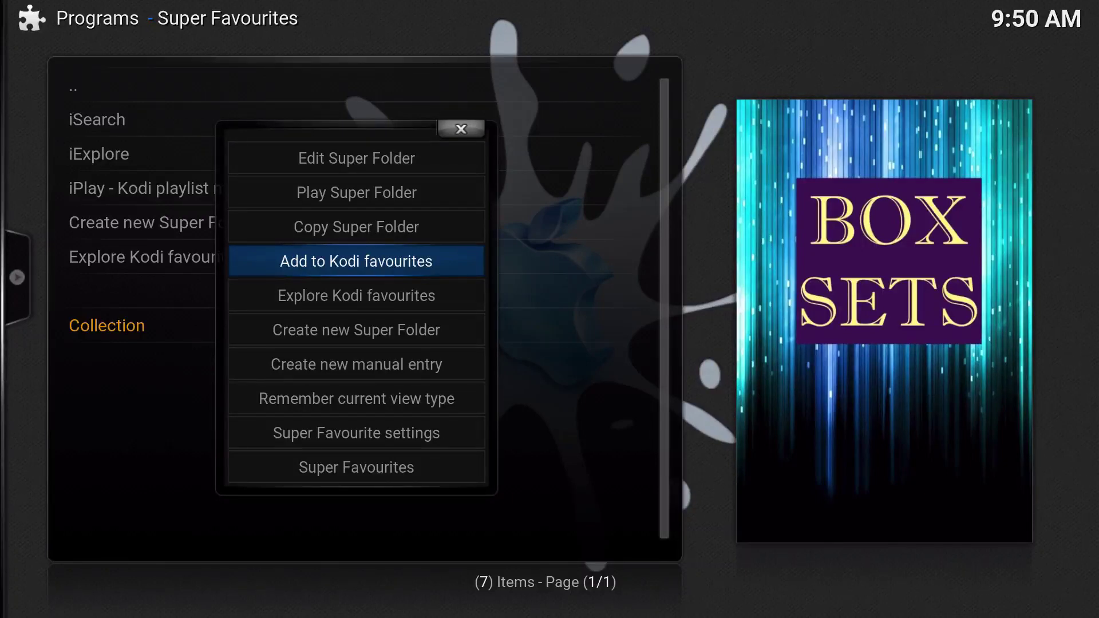
pyautogui.press('Return')
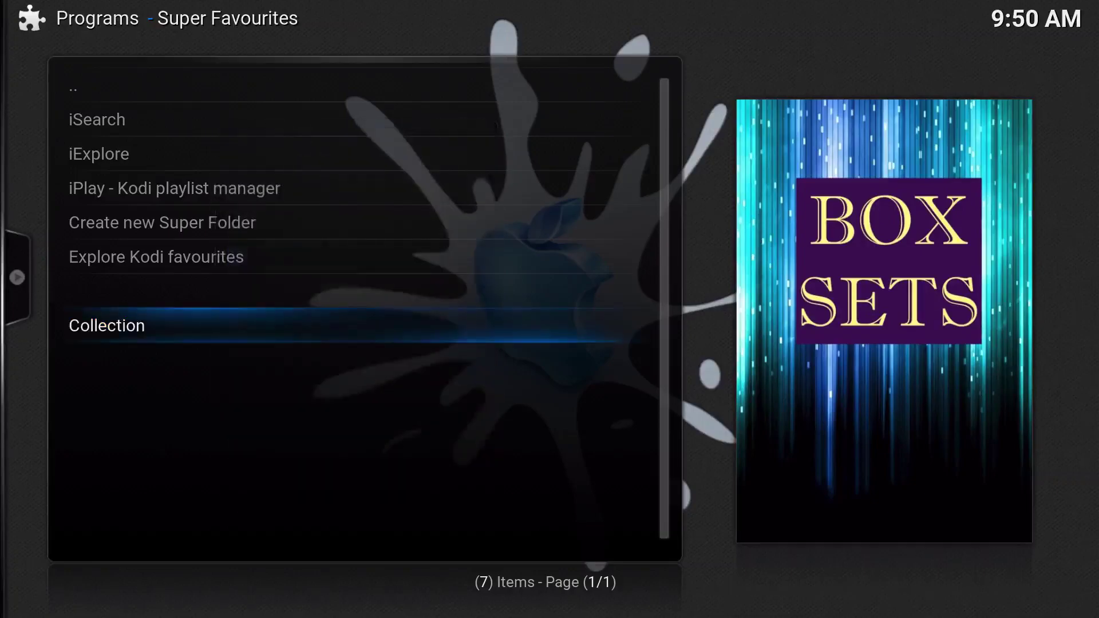
pyautogui.press('Escape')
pyautogui.press('Down')
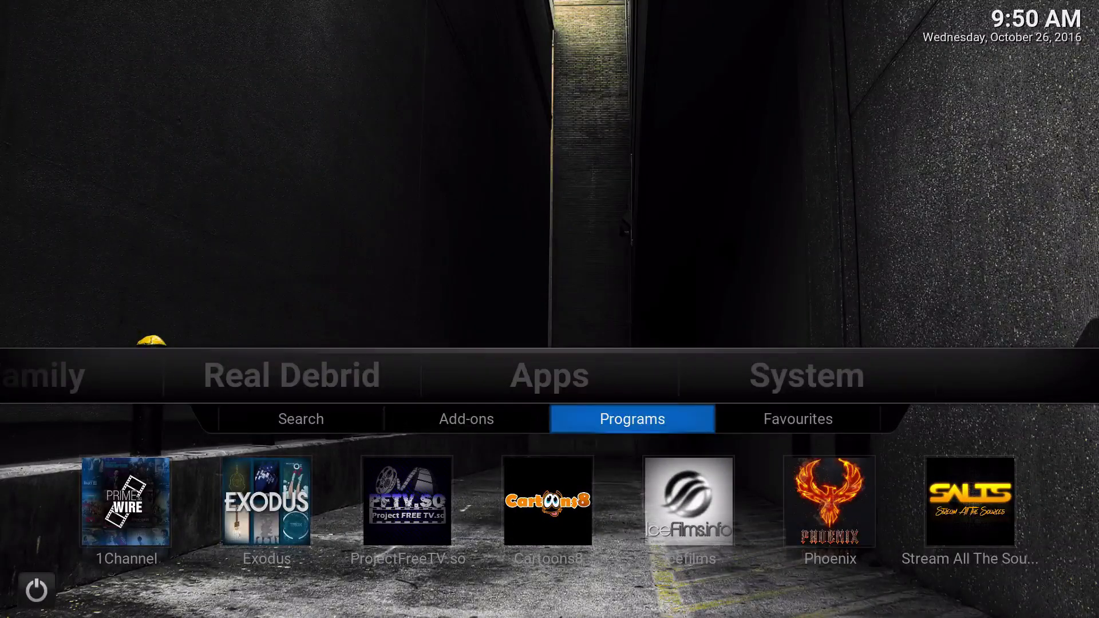
pyautogui.press('Down')
pyautogui.press('Down')
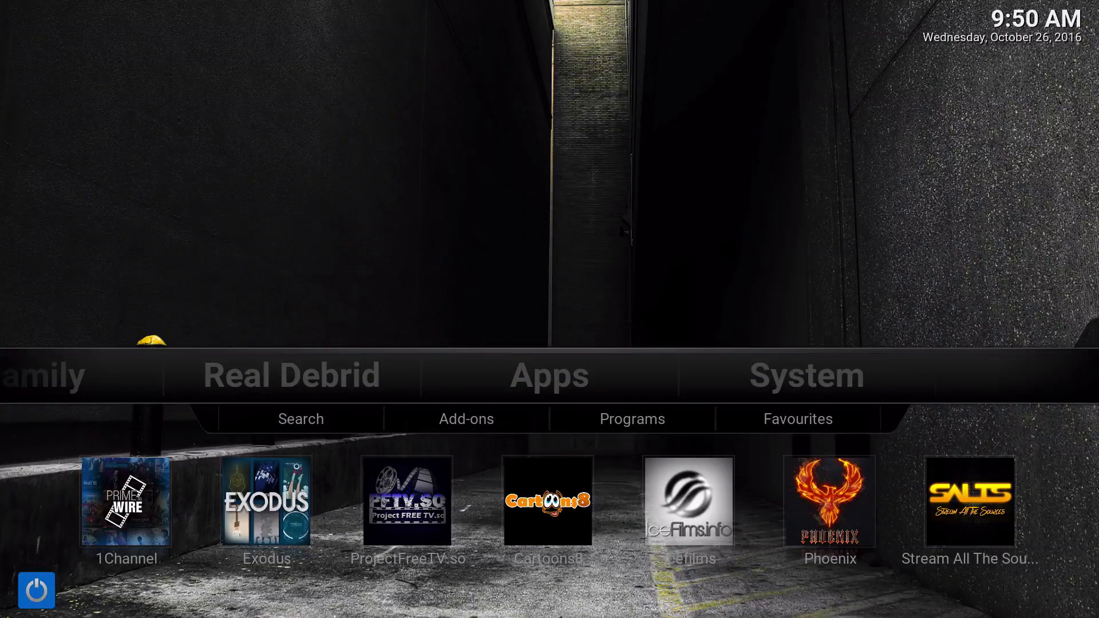
pyautogui.press('Up')
pyautogui.press('Up')
pyautogui.press('Right')
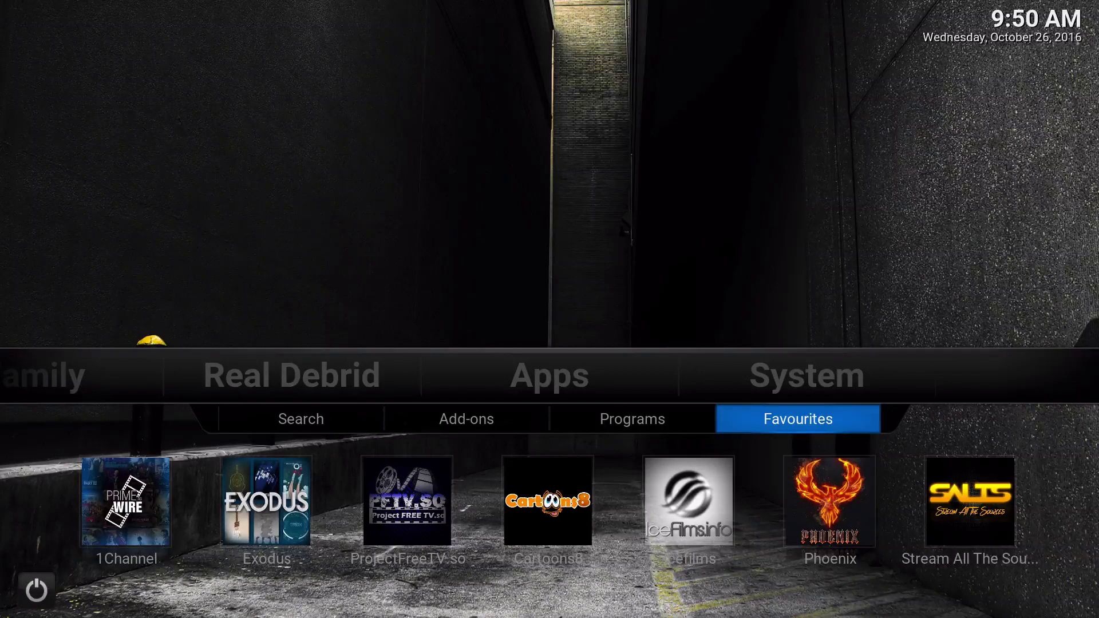
pyautogui.press('Return')
pyautogui.press('Down')
pyautogui.press('Down')
pyautogui.press('Down')
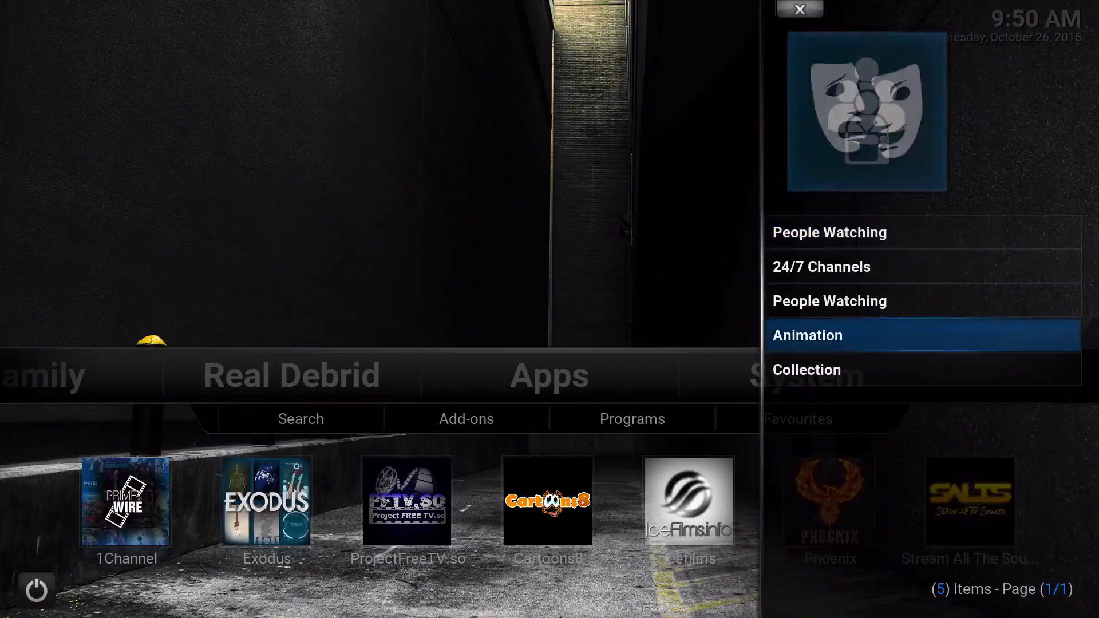
pyautogui.press('Down')
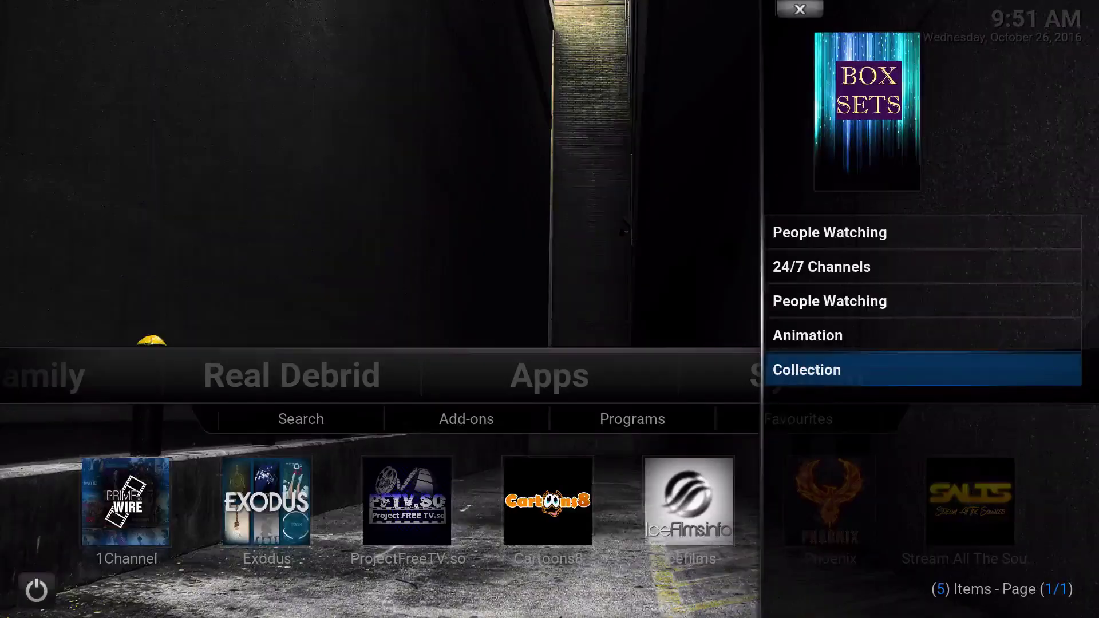
pyautogui.press('Return')
pyautogui.press('Up')
pyautogui.press('Up')
pyautogui.press('Up')
pyautogui.press('Up')
pyautogui.press('Up')
pyautogui.press('Up')
pyautogui.press('Up')
pyautogui.press('Up')
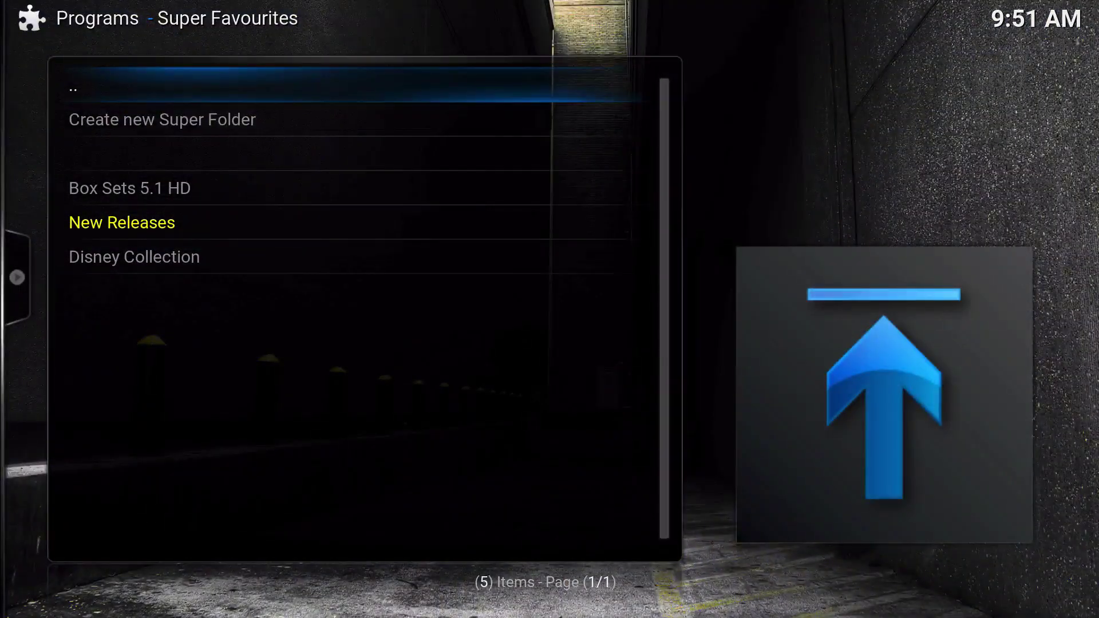
pyautogui.press('Return')
pyautogui.press('Return')
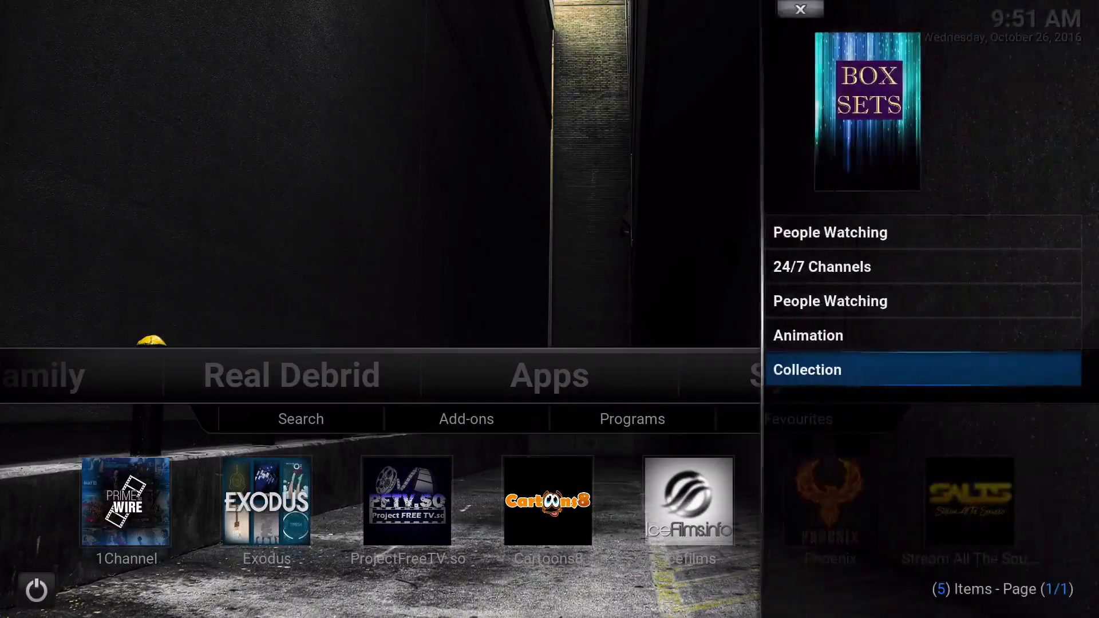
pyautogui.press('Return')
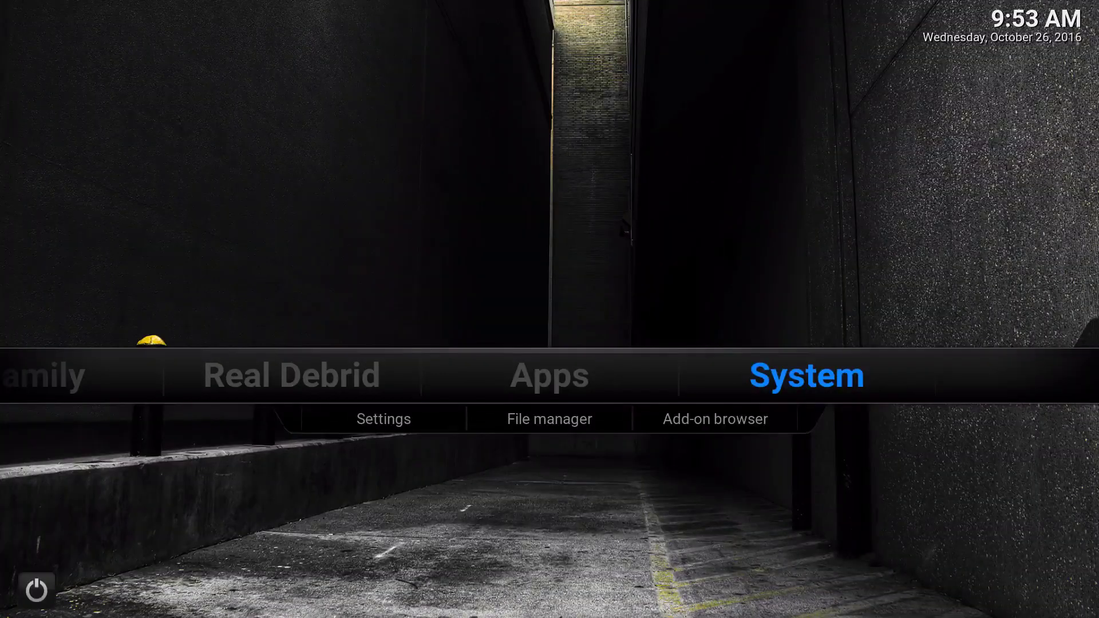
# Step: Open the Xonfluence skin's submenu settings from System > Settings
pyautogui.press('Left')
pyautogui.press('Down')
pyautogui.press('Right')
pyautogui.press('Right')
pyautogui.press('Right')
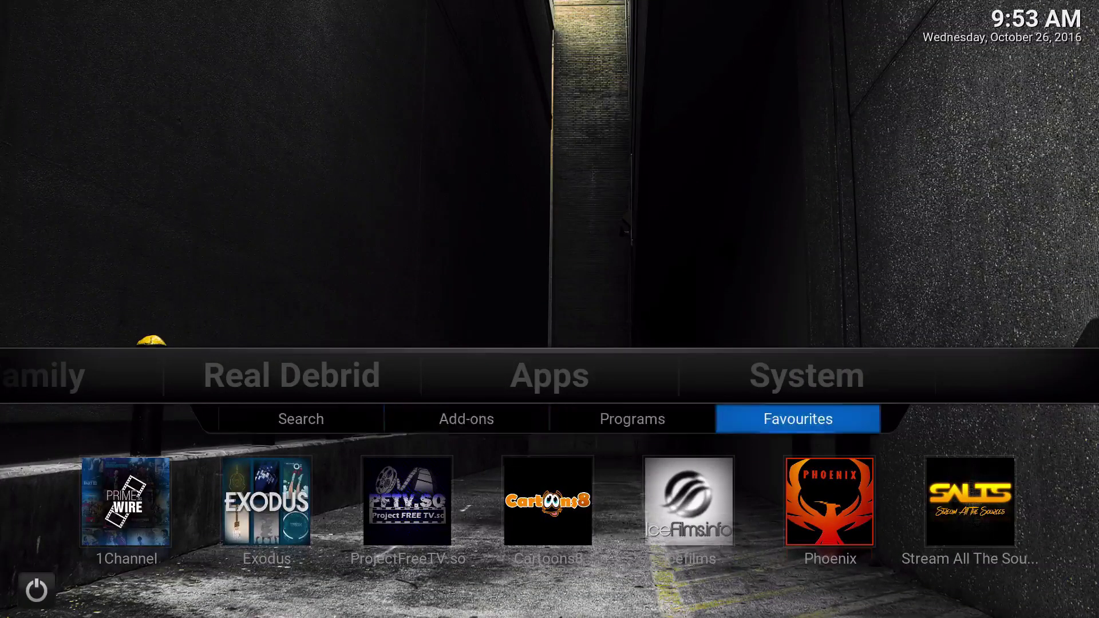
pyautogui.press('Up')
pyautogui.press('Right')
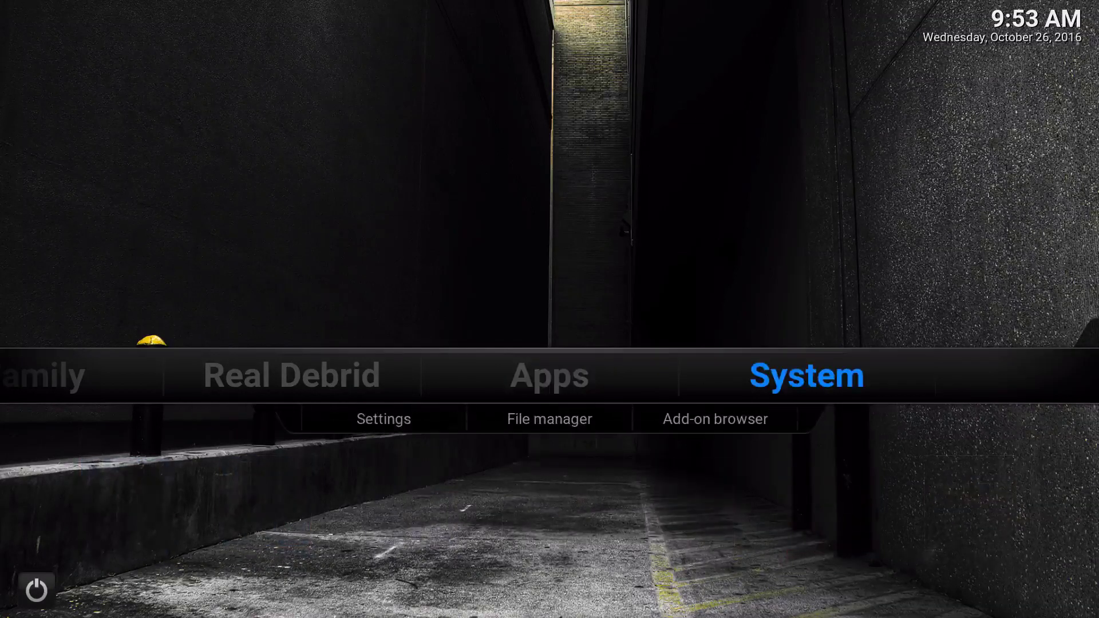
pyautogui.press('Down')
pyautogui.press('Return')
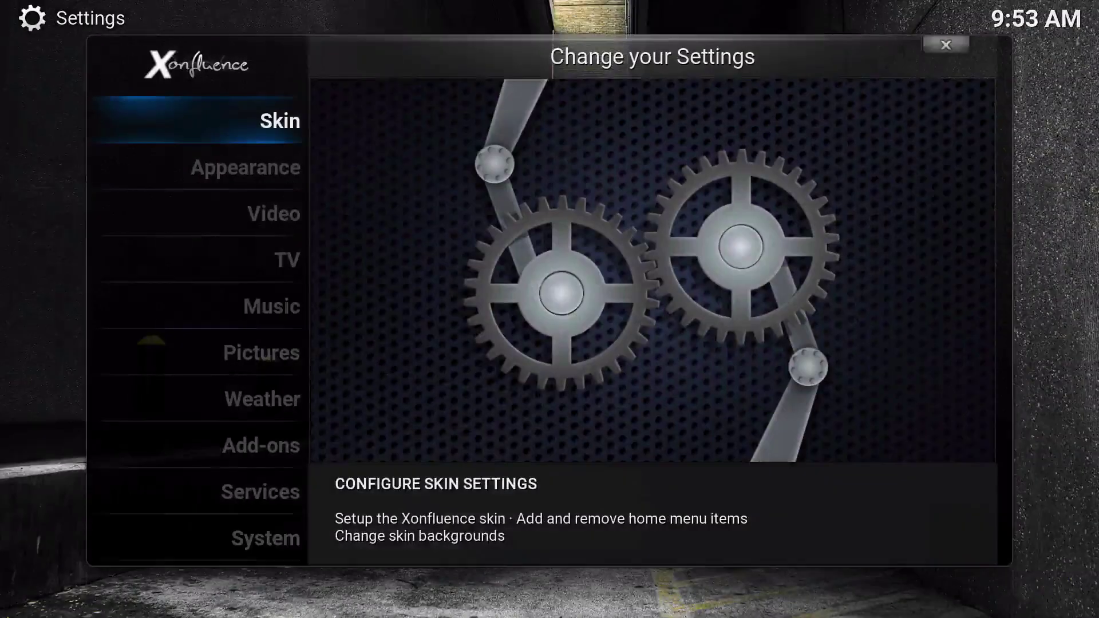
pyautogui.press('Return')
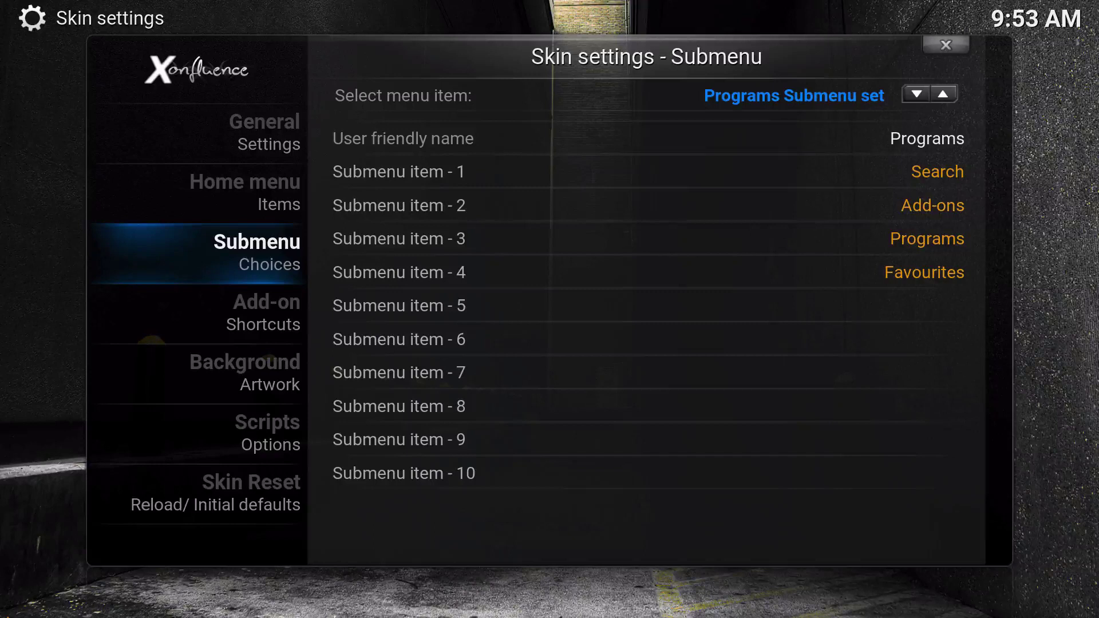
# Step: Assign submenu item 5 to Video add-ons, accepting the Add-ons label
pyautogui.press('Right')
pyautogui.press('Up')
pyautogui.press('Down')
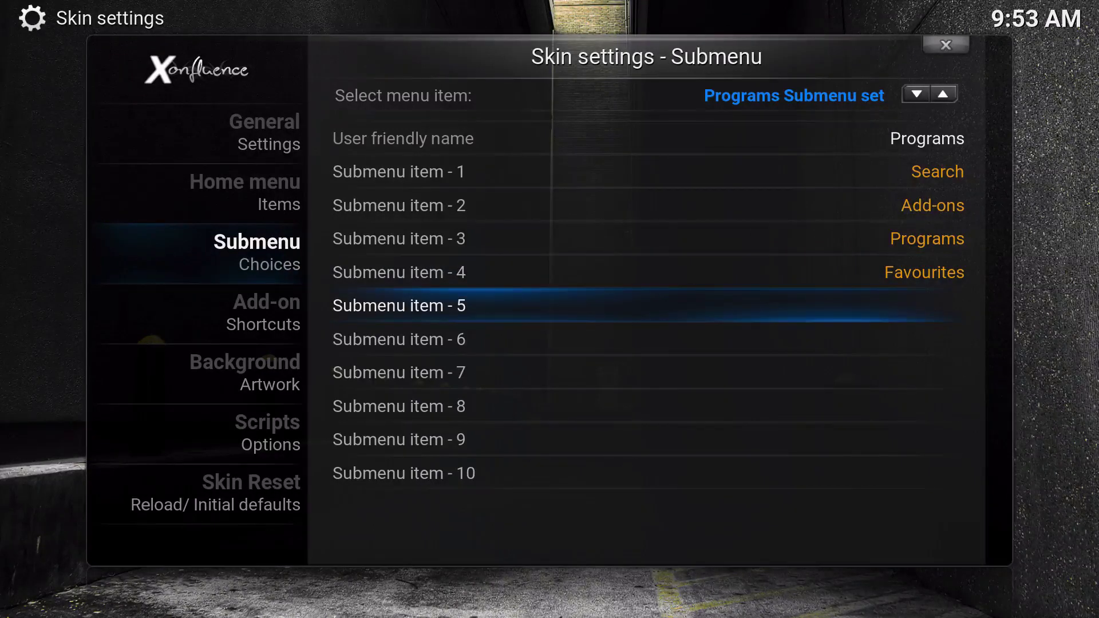
pyautogui.press('Return')
pyautogui.press('Down')
pyautogui.press('Down')
pyautogui.press('Down')
pyautogui.press('Down')
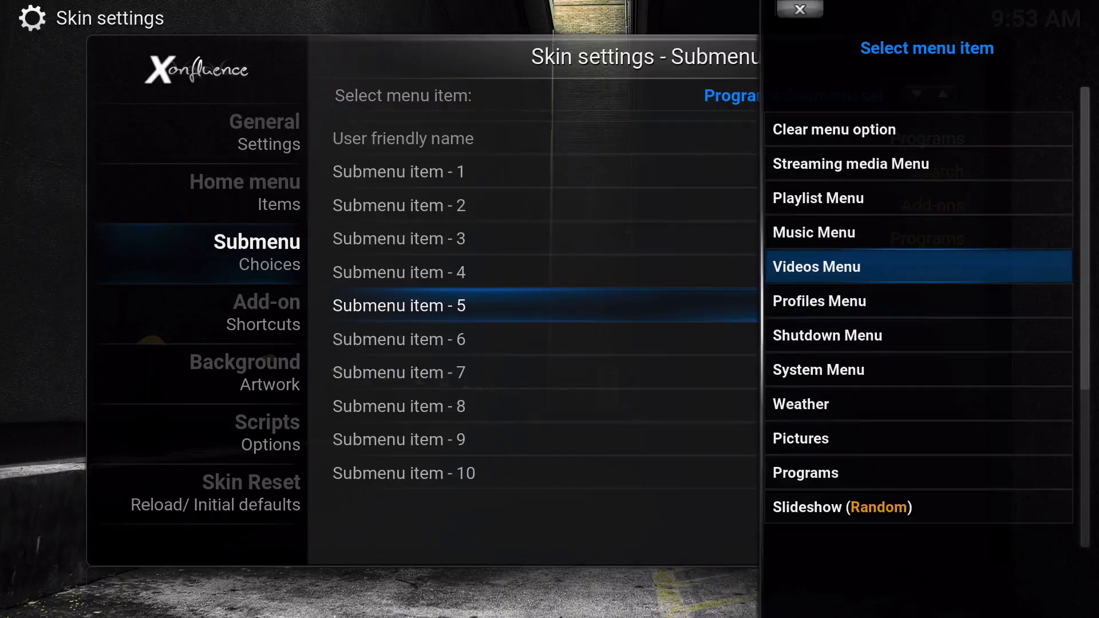
pyautogui.press('Return')
pyautogui.press('Down')
pyautogui.press('Down')
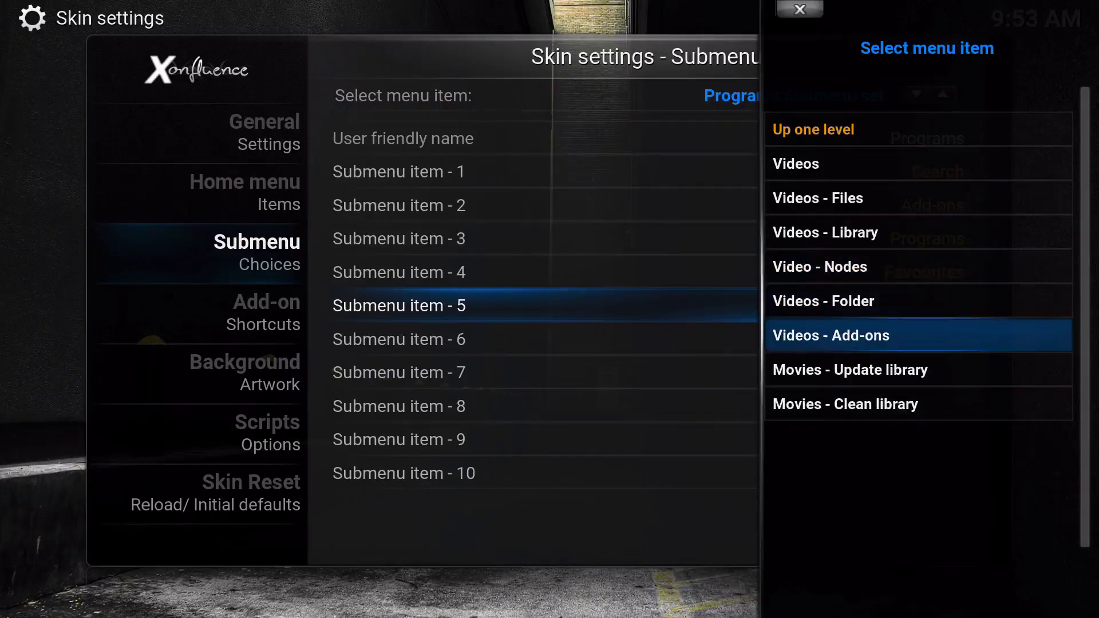
pyautogui.press('Return')
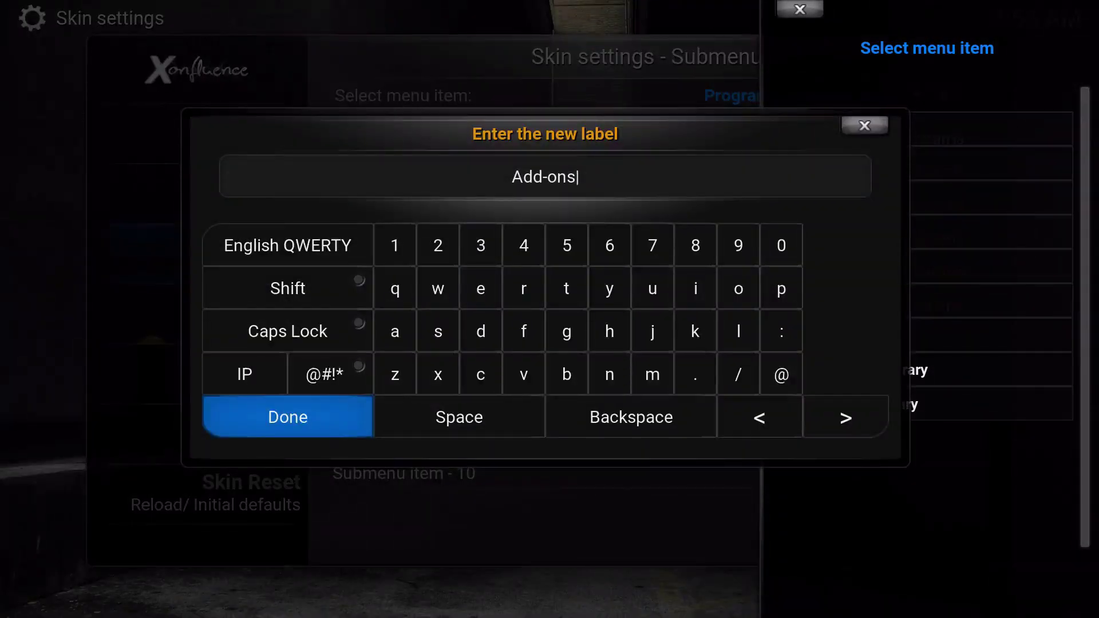
pyautogui.press('Return')
# Step: Change submenu item 5's choice to Videos Menu > Video - Nodes
pyautogui.press('Return')
pyautogui.press('Up')
pyautogui.press('Up')
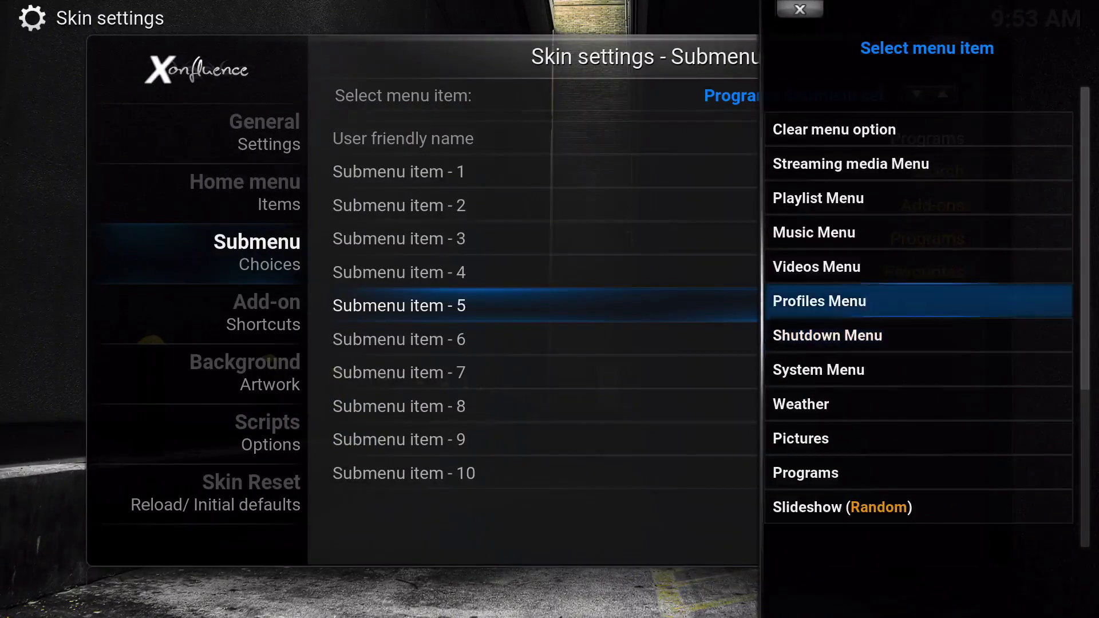
pyautogui.press('Return')
pyautogui.press('Up')
pyautogui.press('Up')
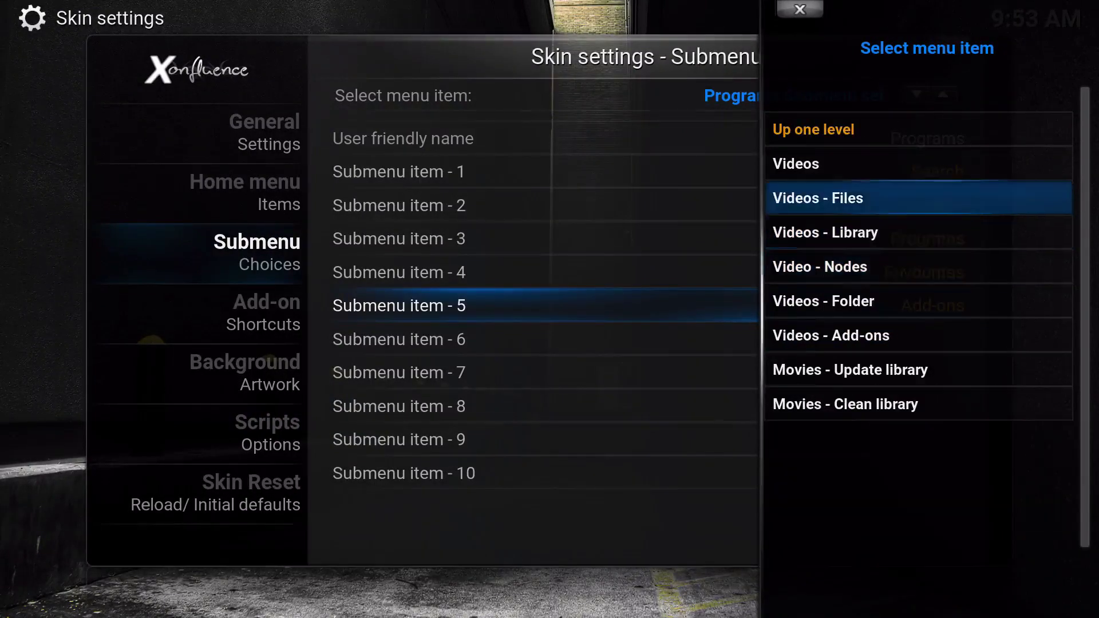
pyautogui.press('Down')
pyautogui.press('Down')
pyautogui.press('Down')
pyautogui.press('Down')
pyautogui.press('Up')
pyautogui.press('Up')
pyautogui.press('Up')
pyautogui.press('Down')
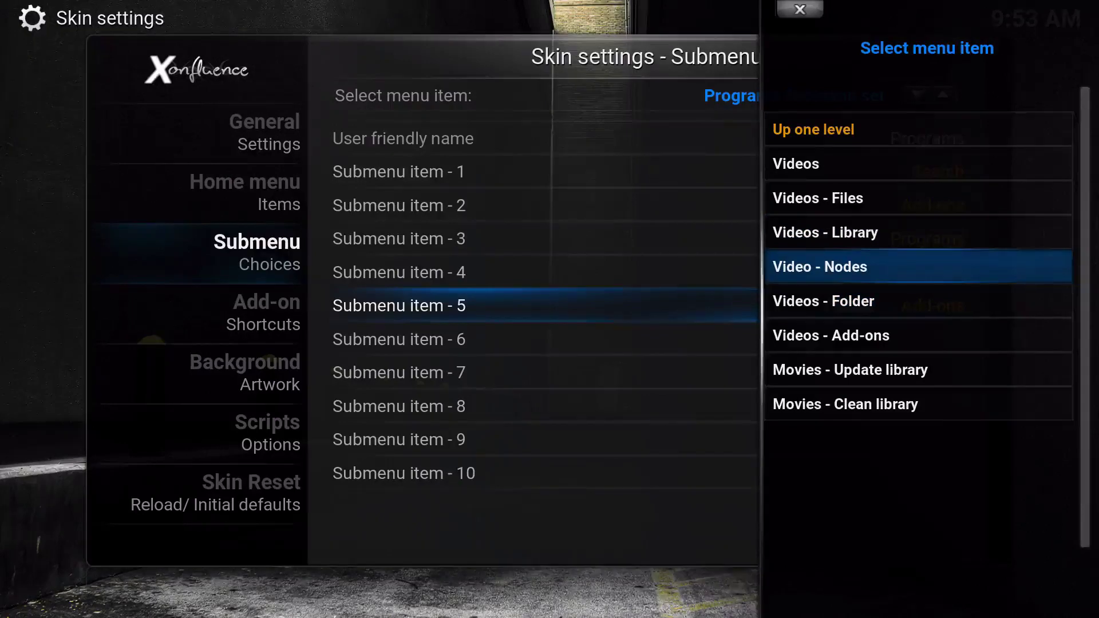
pyautogui.press('Return')
# Step: Browse Video add-ons > Super Favourites > Collection and confirm it as the target
pyautogui.press('Down')
pyautogui.press('Down')
pyautogui.press('Down')
pyautogui.press('Return')
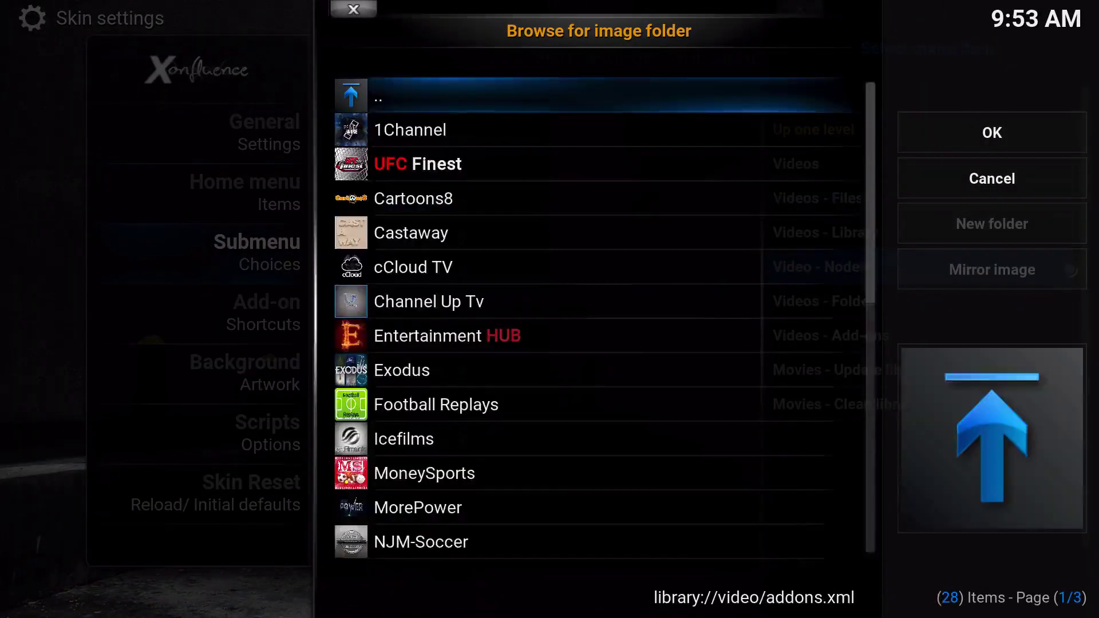
pyautogui.press('Up')
pyautogui.press('Up')
pyautogui.press('Up')
pyautogui.press('Up')
pyautogui.press('Up')
pyautogui.press('Up')
pyautogui.press('Up')
pyautogui.press('Up')
pyautogui.press('Up')
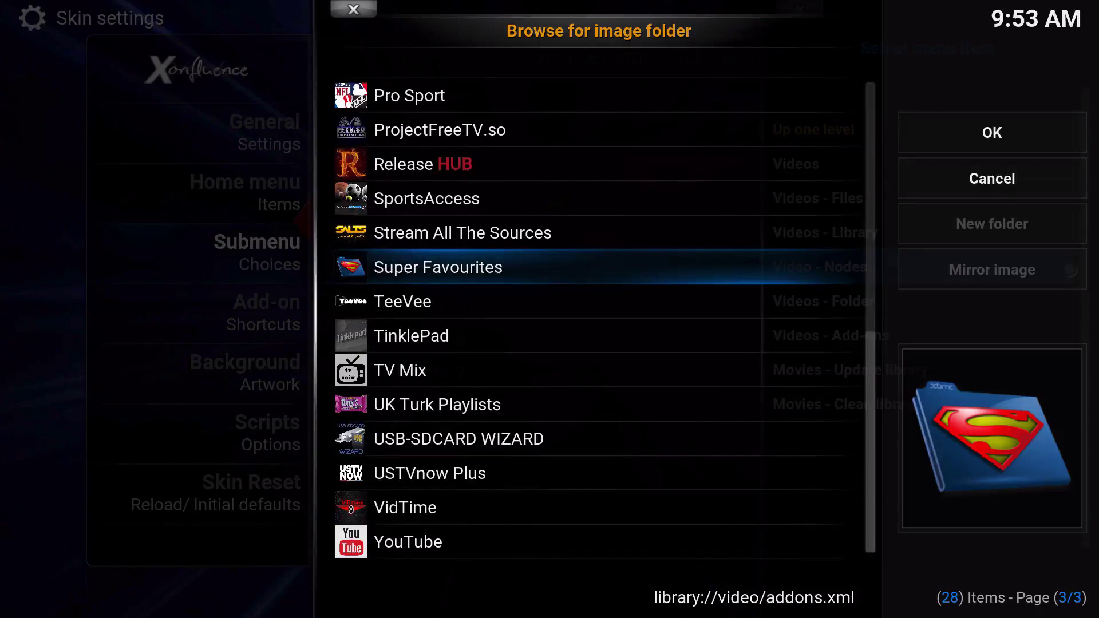
pyautogui.press('Return')
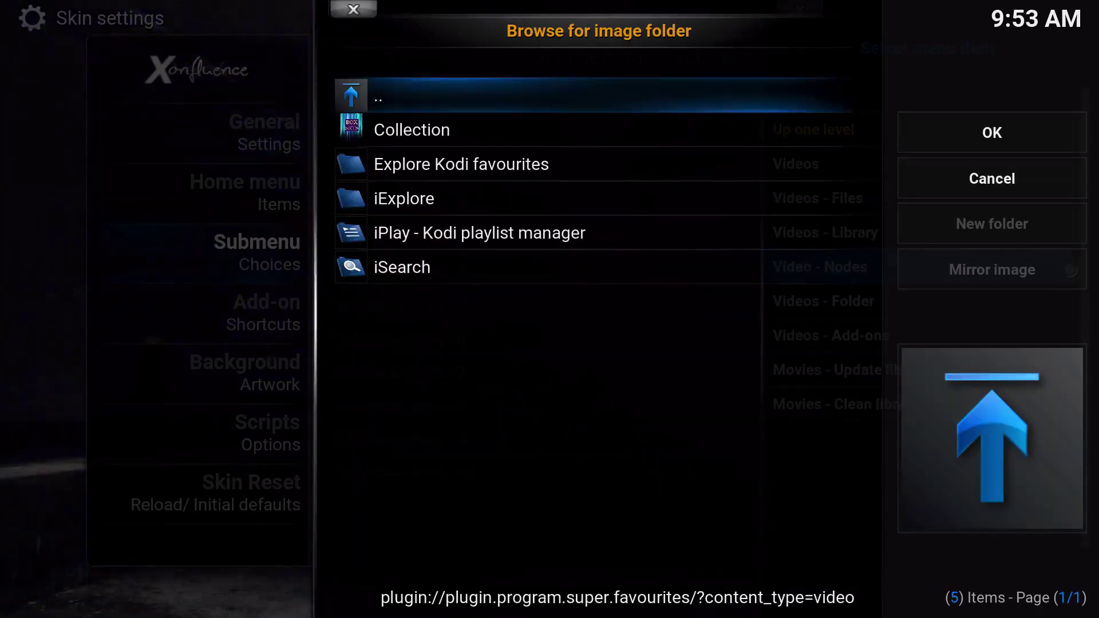
pyautogui.press('Down')
pyautogui.press('Down')
pyautogui.press('Up')
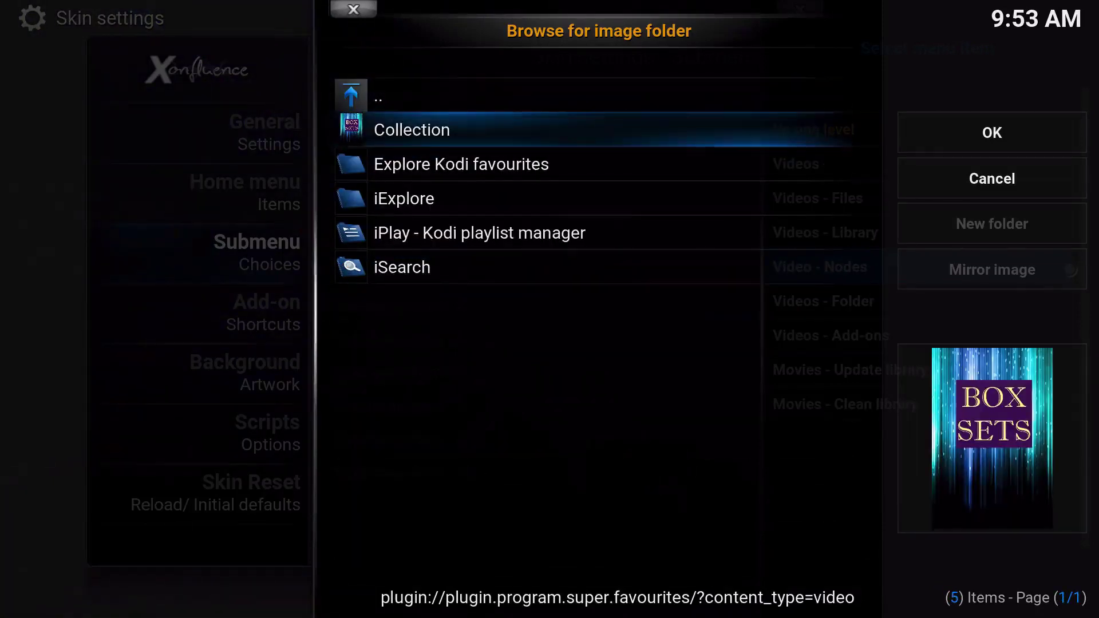
pyautogui.press('Return')
pyautogui.press('Right')
pyautogui.press('Return')
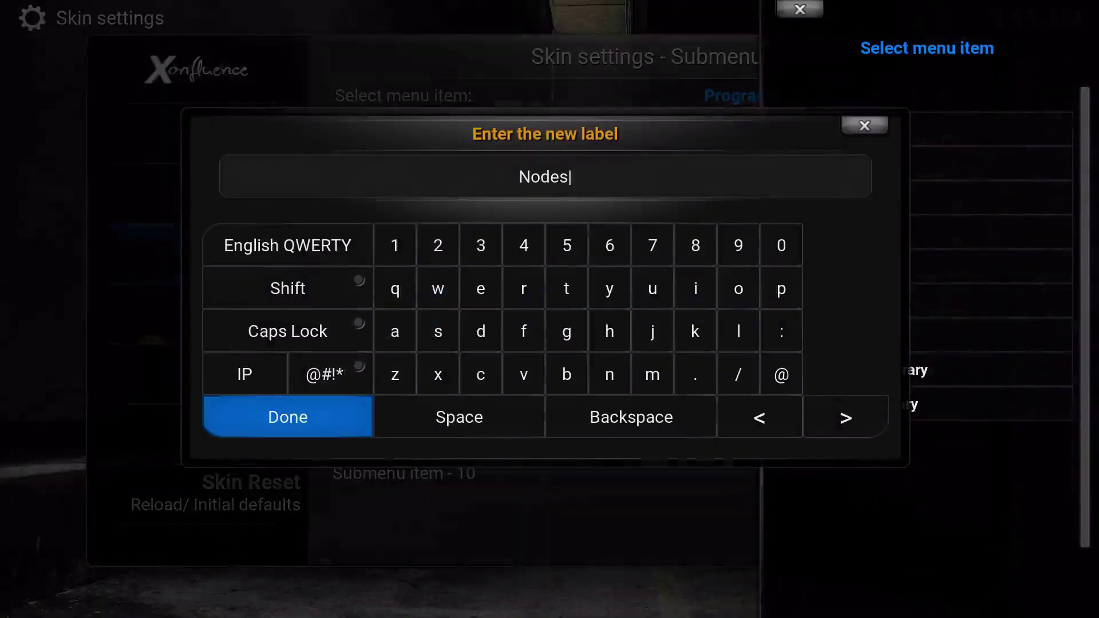
# Step: Rename the entry from Nodes to 'Collection' and close skin settings
pyautogui.press('BackSpace')
pyautogui.press('BackSpace')
pyautogui.press('BackSpace')
pyautogui.press('BackSpace')
pyautogui.press('BackSpace')
pyautogui.write('Collection')
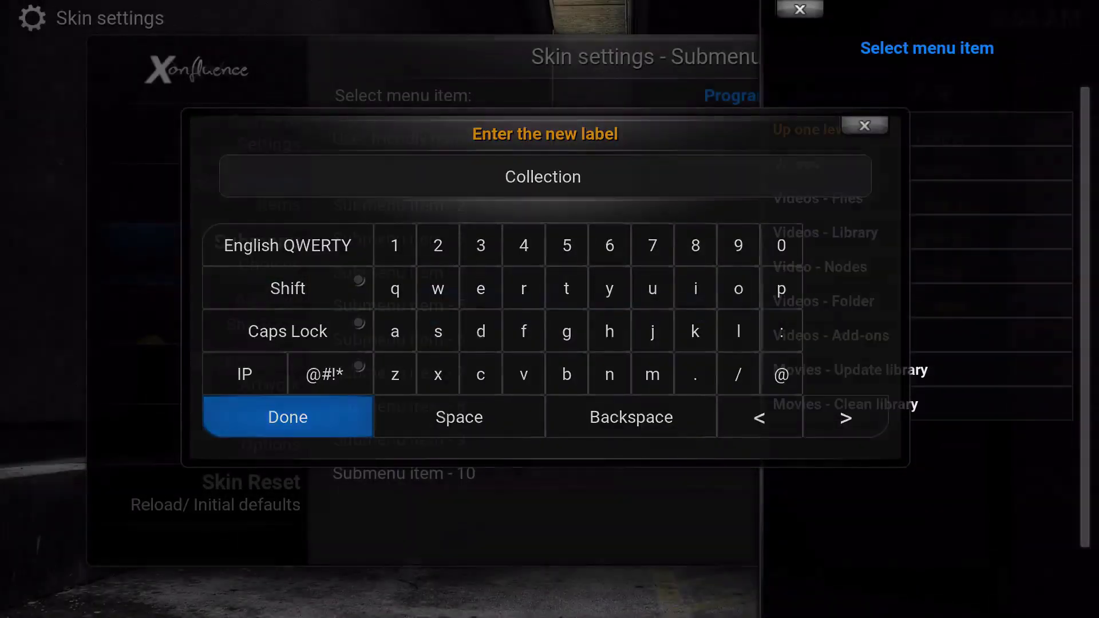
pyautogui.press('Return')
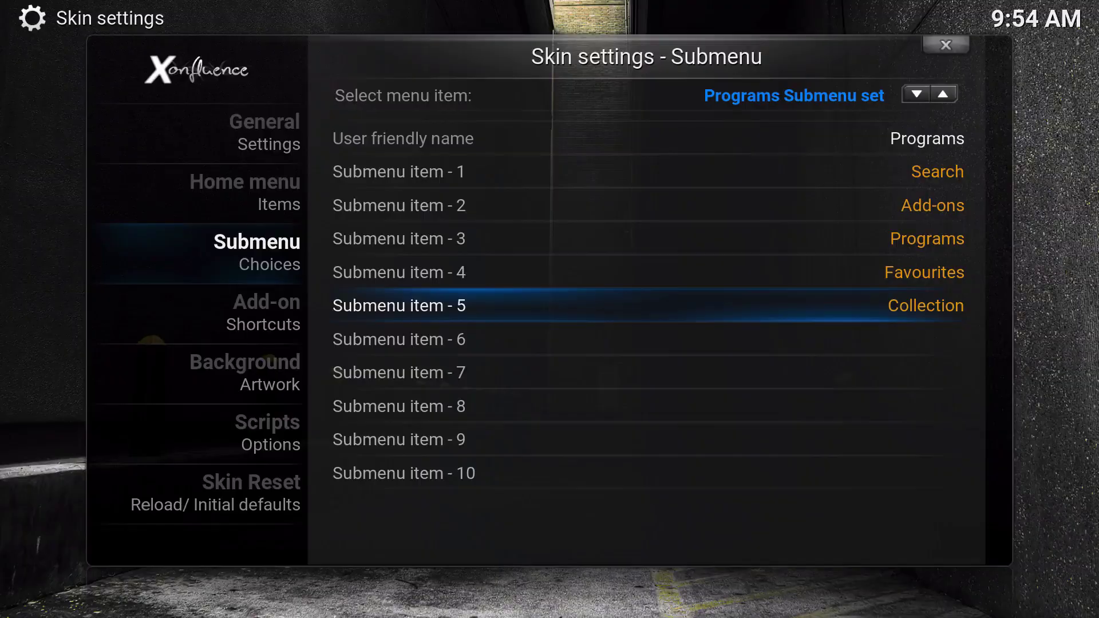
pyautogui.press('Escape')
# Step: Open the new Apps > Collection shortcut, find New Releases, then return home
pyautogui.press('Left')
pyautogui.press('Down')
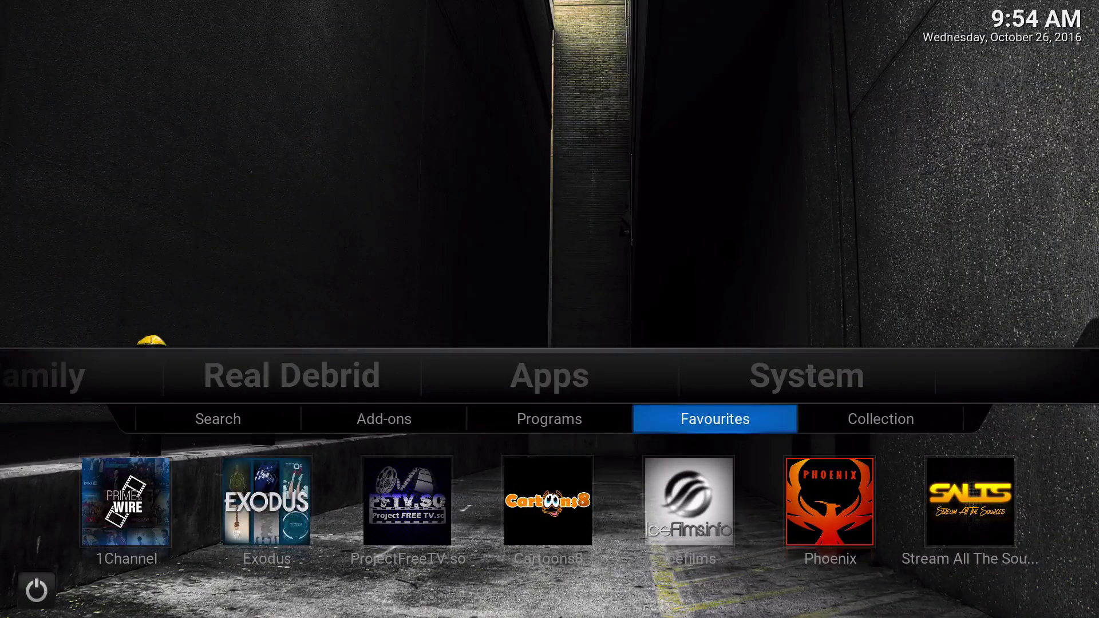
pyautogui.press('Right')
pyautogui.press('Return')
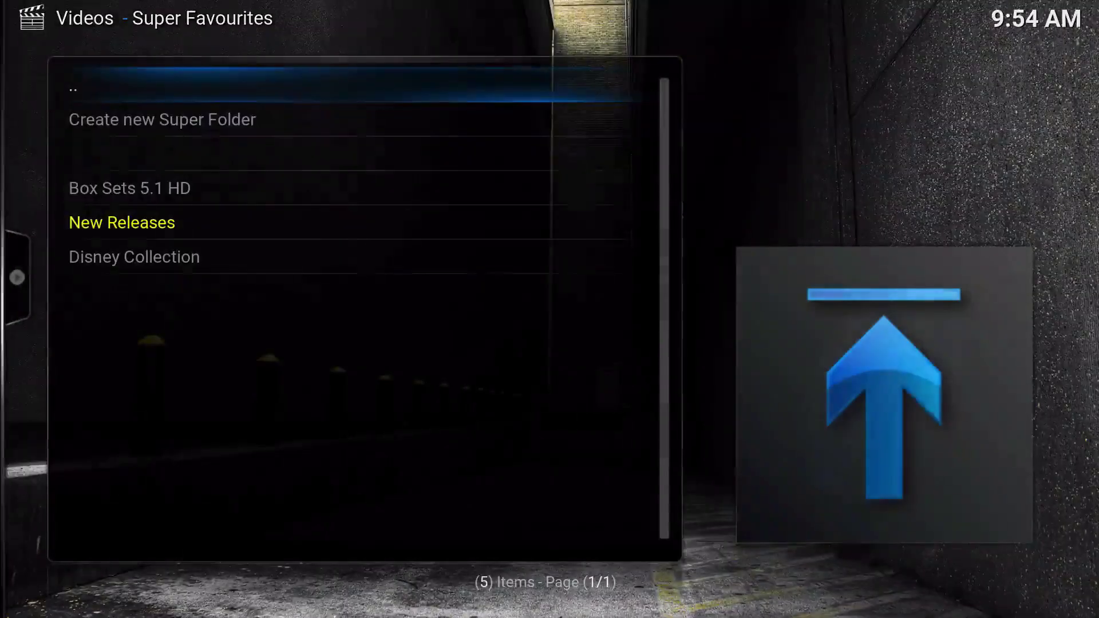
pyautogui.press('Up')
pyautogui.press('Down')
pyautogui.press('Down')
pyautogui.press('Down')
pyautogui.press('Down')
pyautogui.press('Down')
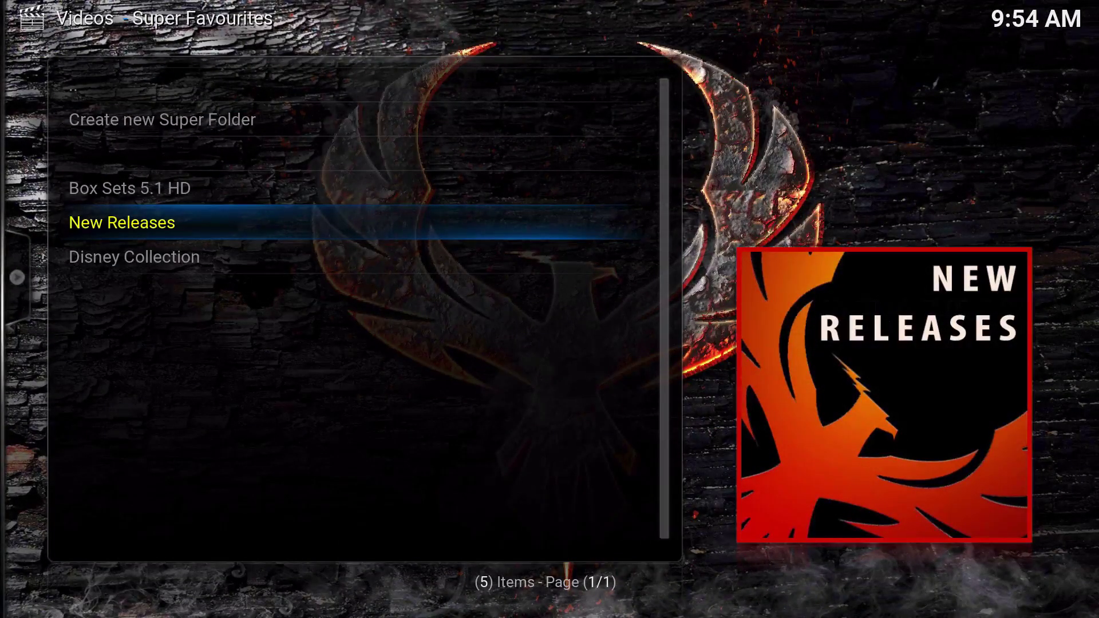
pyautogui.press('Escape')
# Step: Reopen Collection, go up to the parent Super Favourites list, then back out home
pyautogui.press('Return')
pyautogui.press('Up')
pyautogui.press('Up')
pyautogui.press('Up')
pyautogui.press('Up')
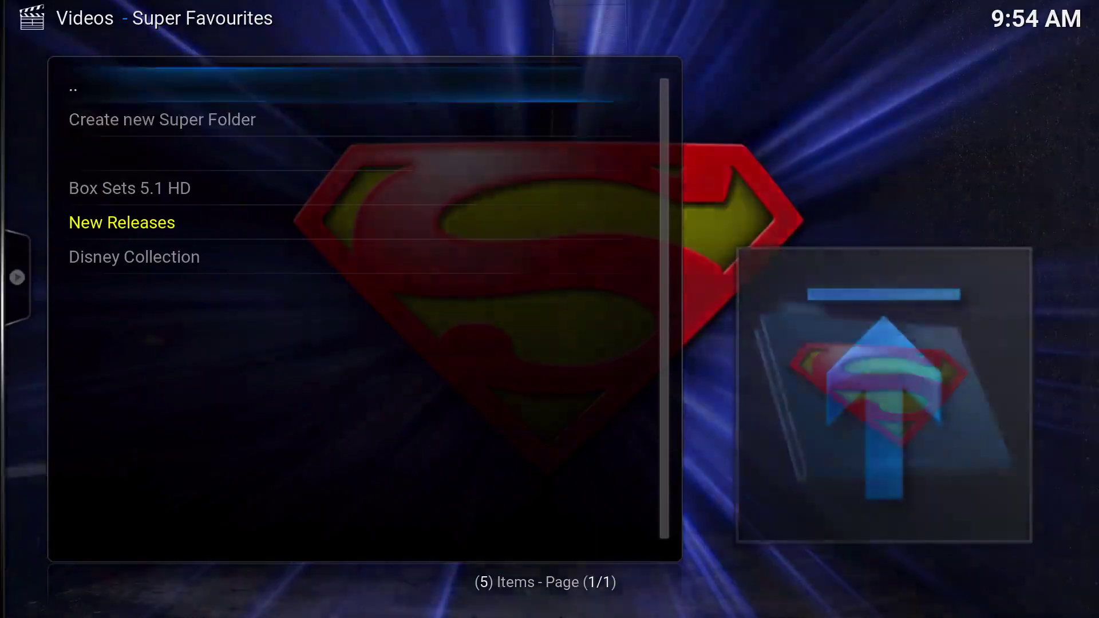
pyautogui.press('Return')
pyautogui.press('Down')
pyautogui.press('Down')
pyautogui.press('Down')
pyautogui.press('Down')
pyautogui.press('Down')
pyautogui.press('Down')
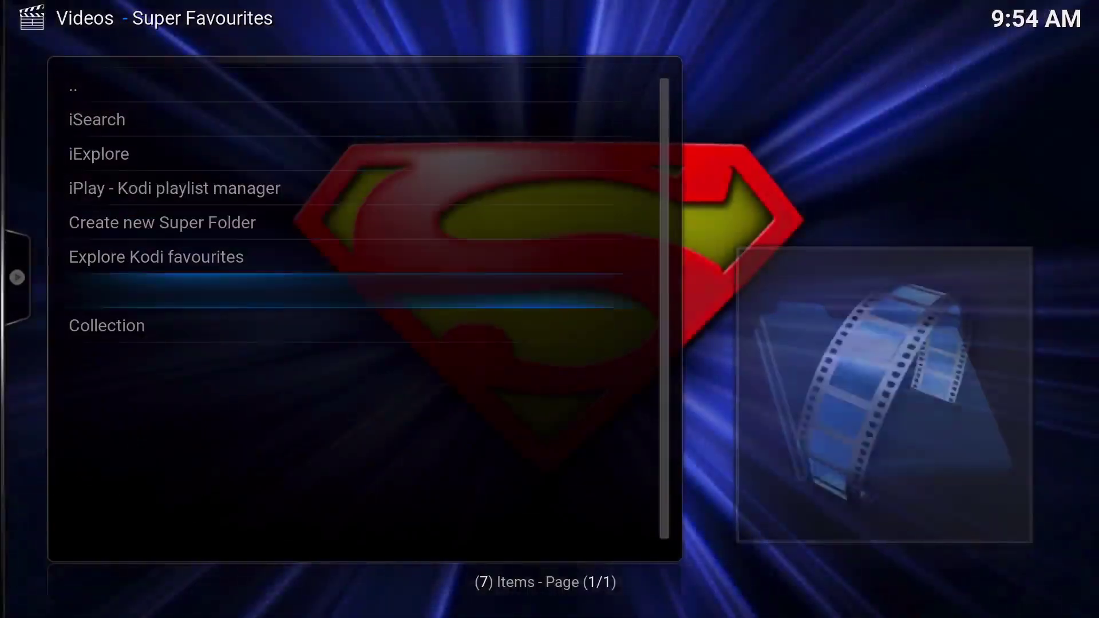
pyautogui.press('Down')
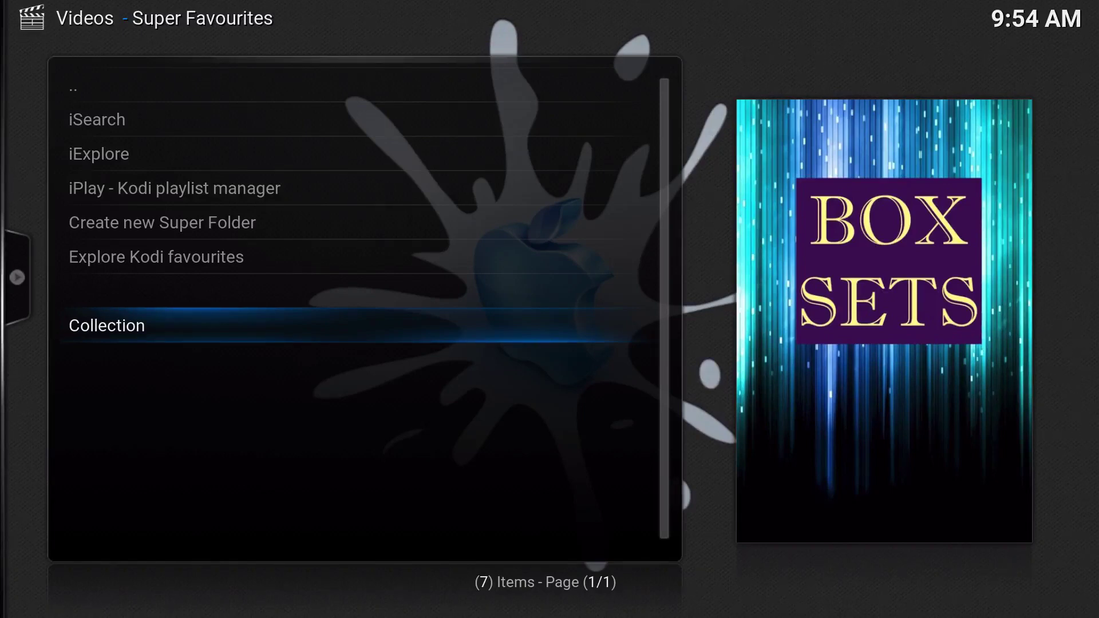
pyautogui.press('BackSpace')
pyautogui.press('BackSpace')
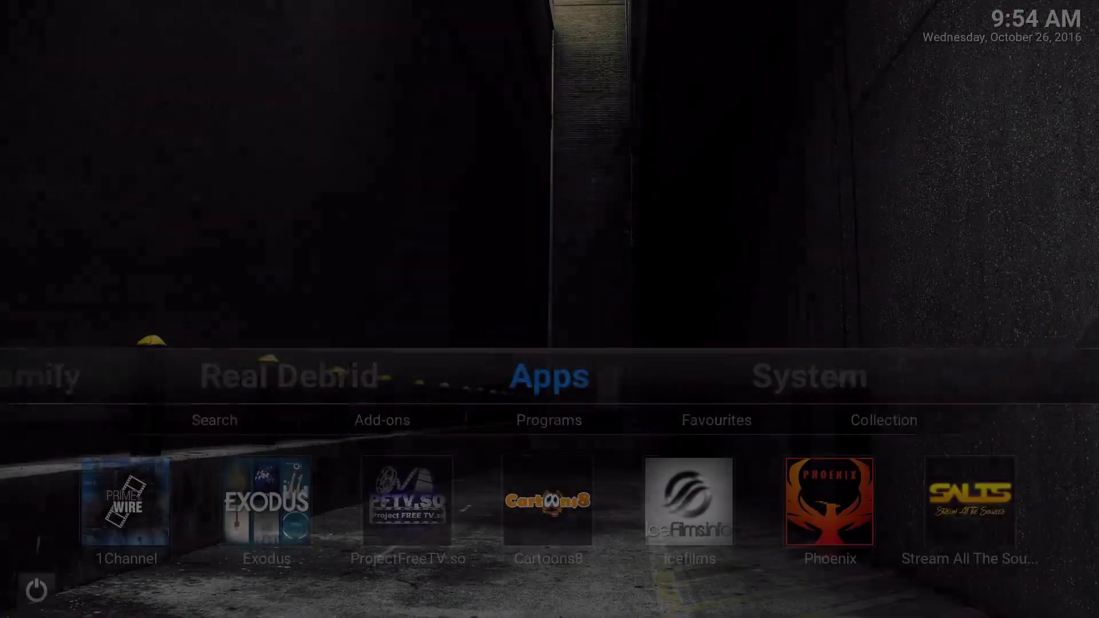
# Step: Move the home menu from Apps to TV Shows
pyautogui.press('Left')
pyautogui.press('Left')
pyautogui.press('Left')
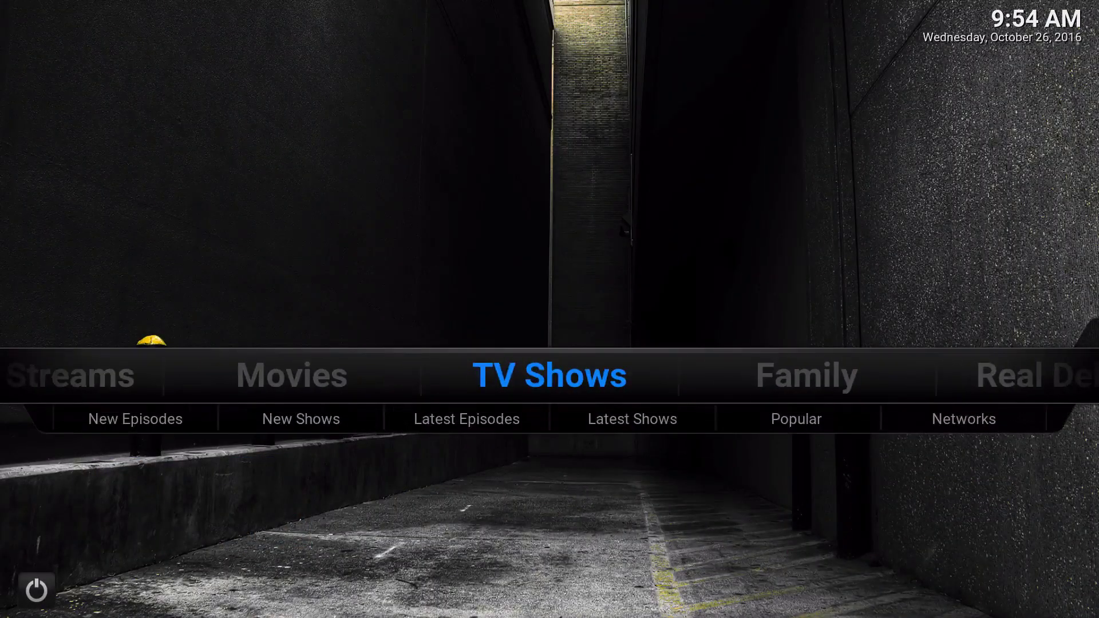